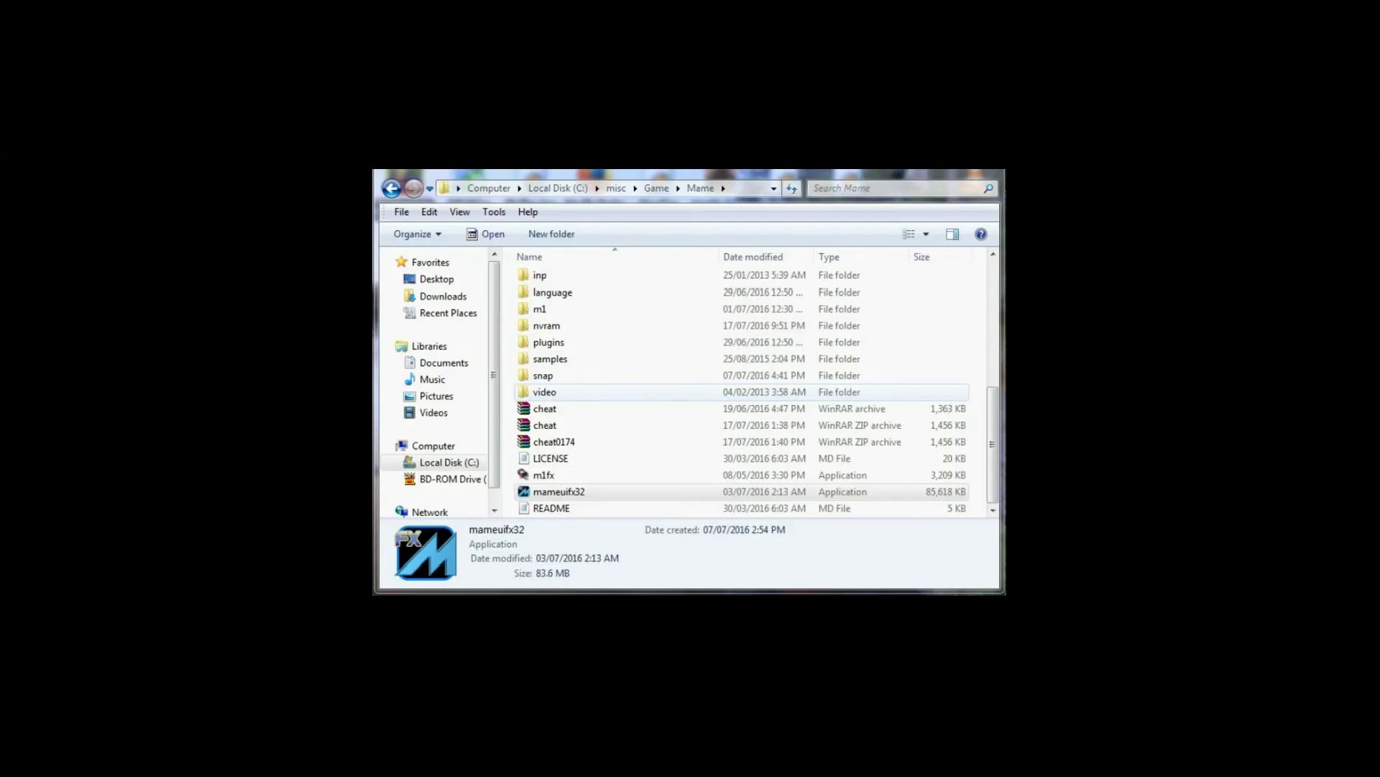
# Step: Examine the subfolders and files in the Mame folder, including the cheat archives and the mameuifx32 application
pyautogui.click(993, 430)
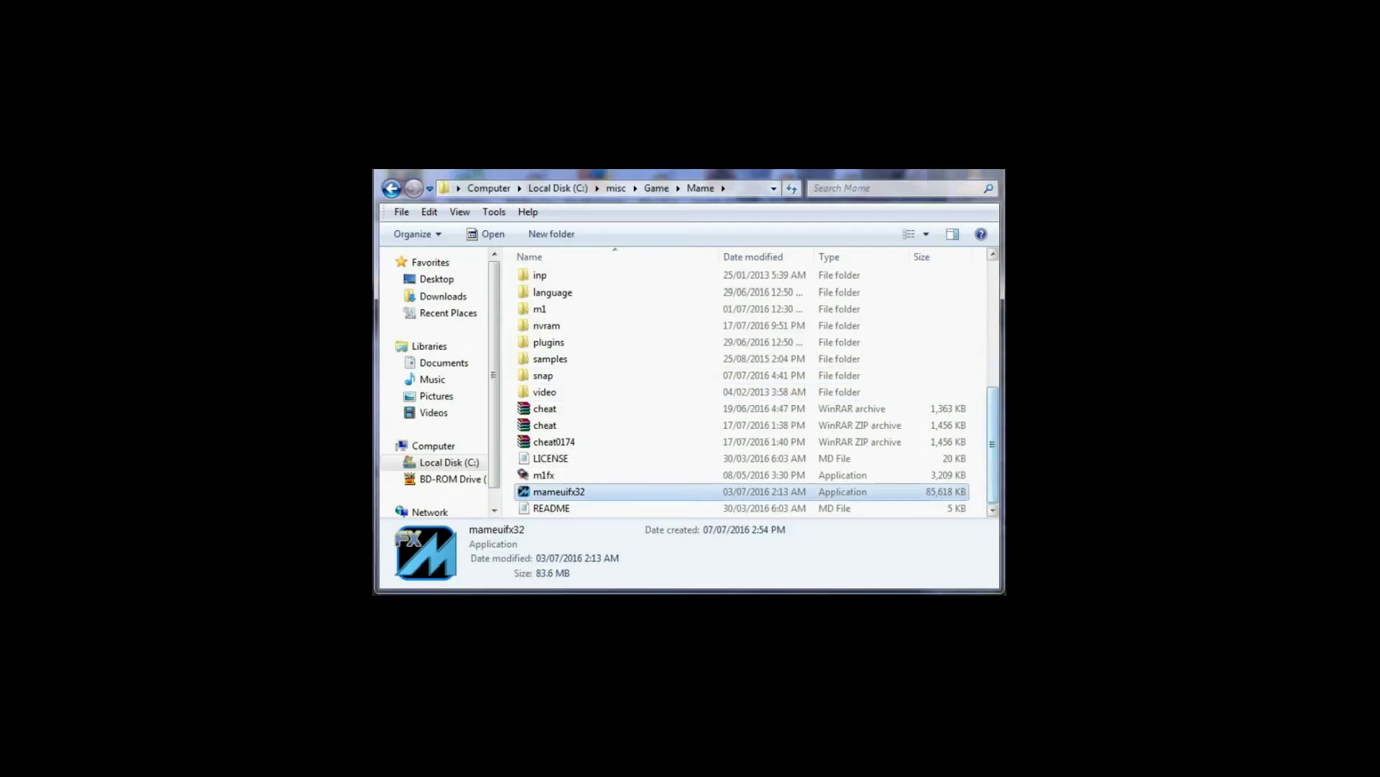
pyautogui.scroll(6, 744, 391)
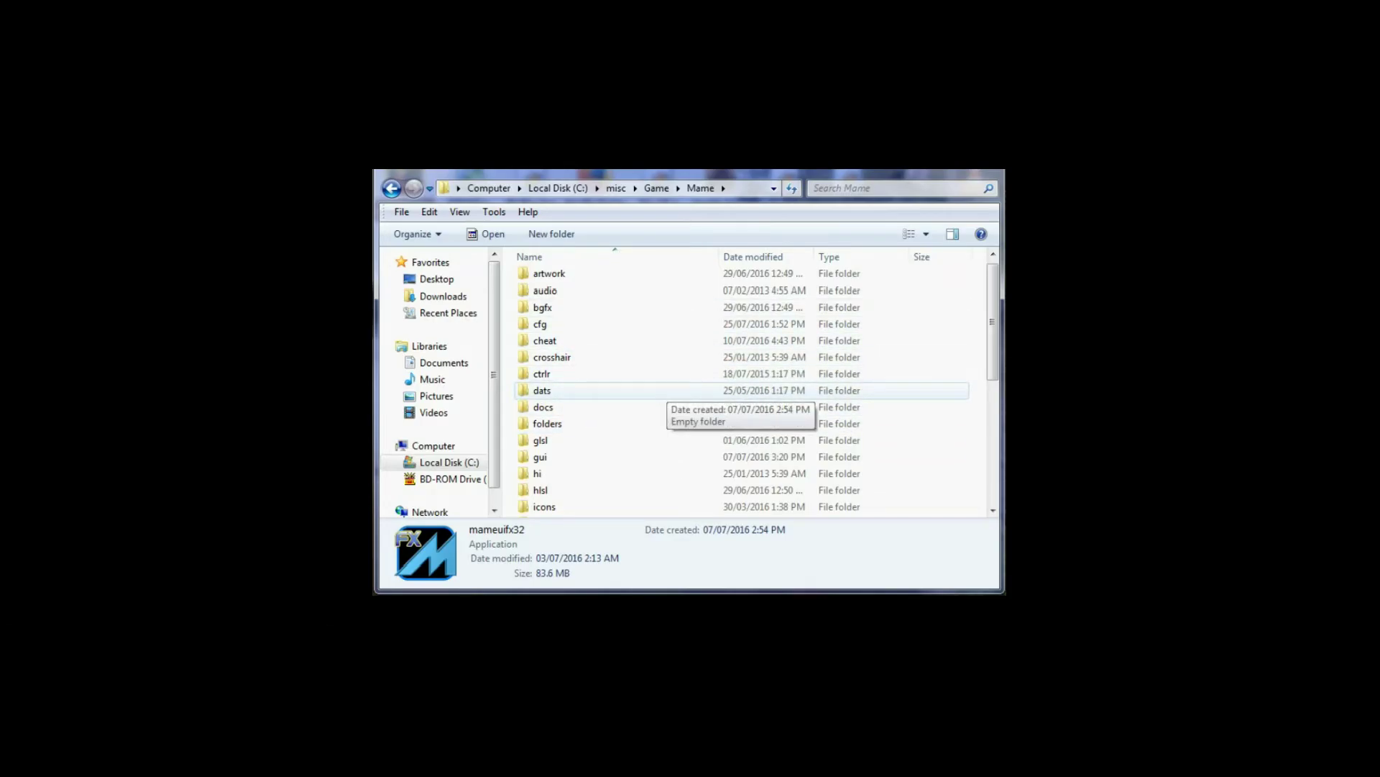
pyautogui.scroll(-5, 593, 376)
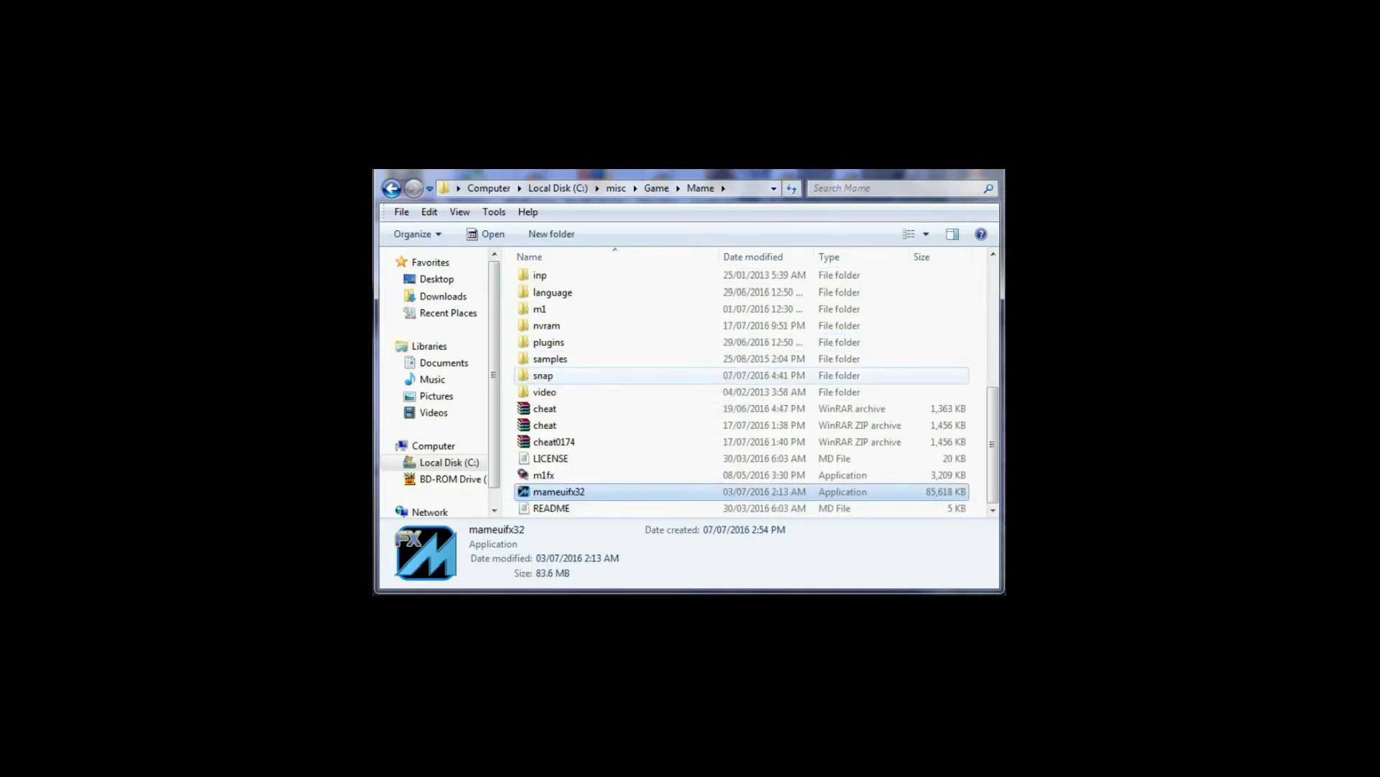
pyautogui.scroll(4, 593, 375)
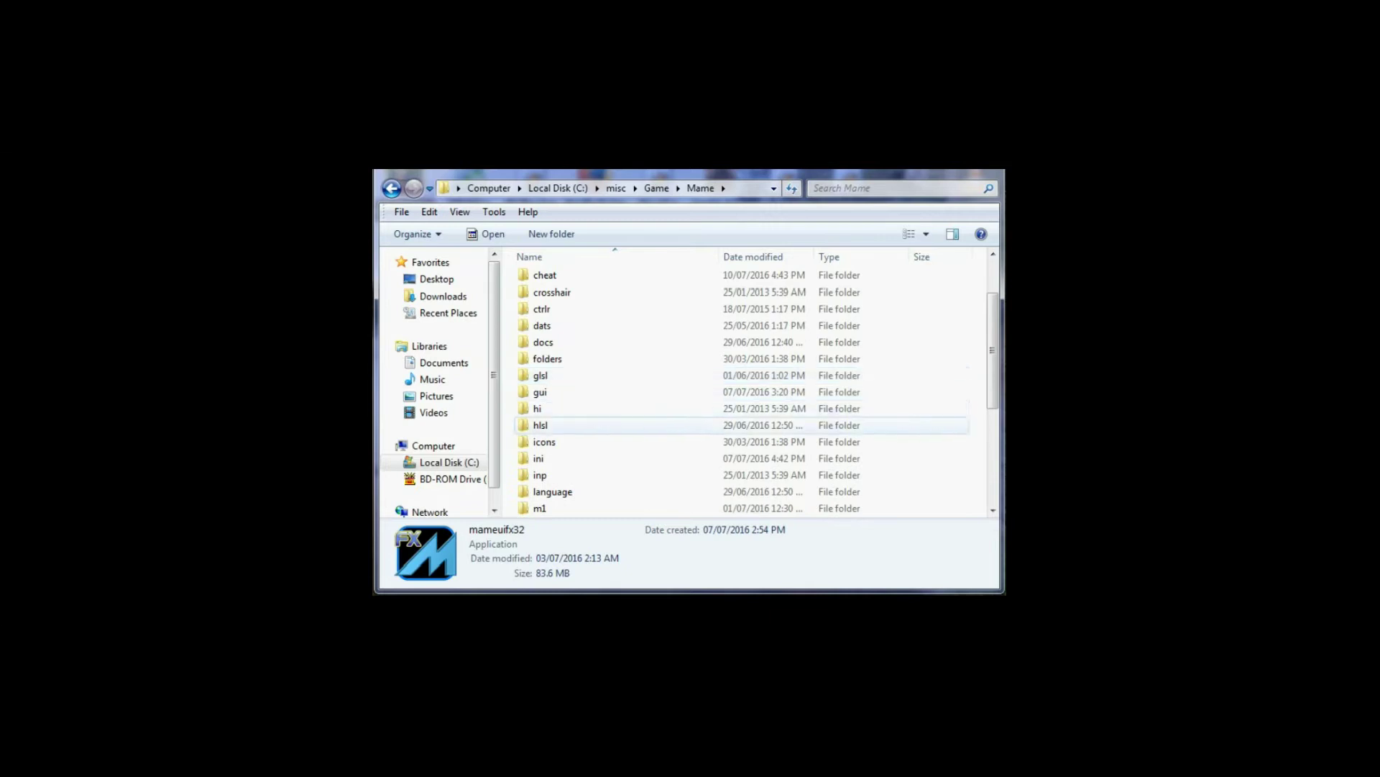
pyautogui.scroll(-4, 576, 408)
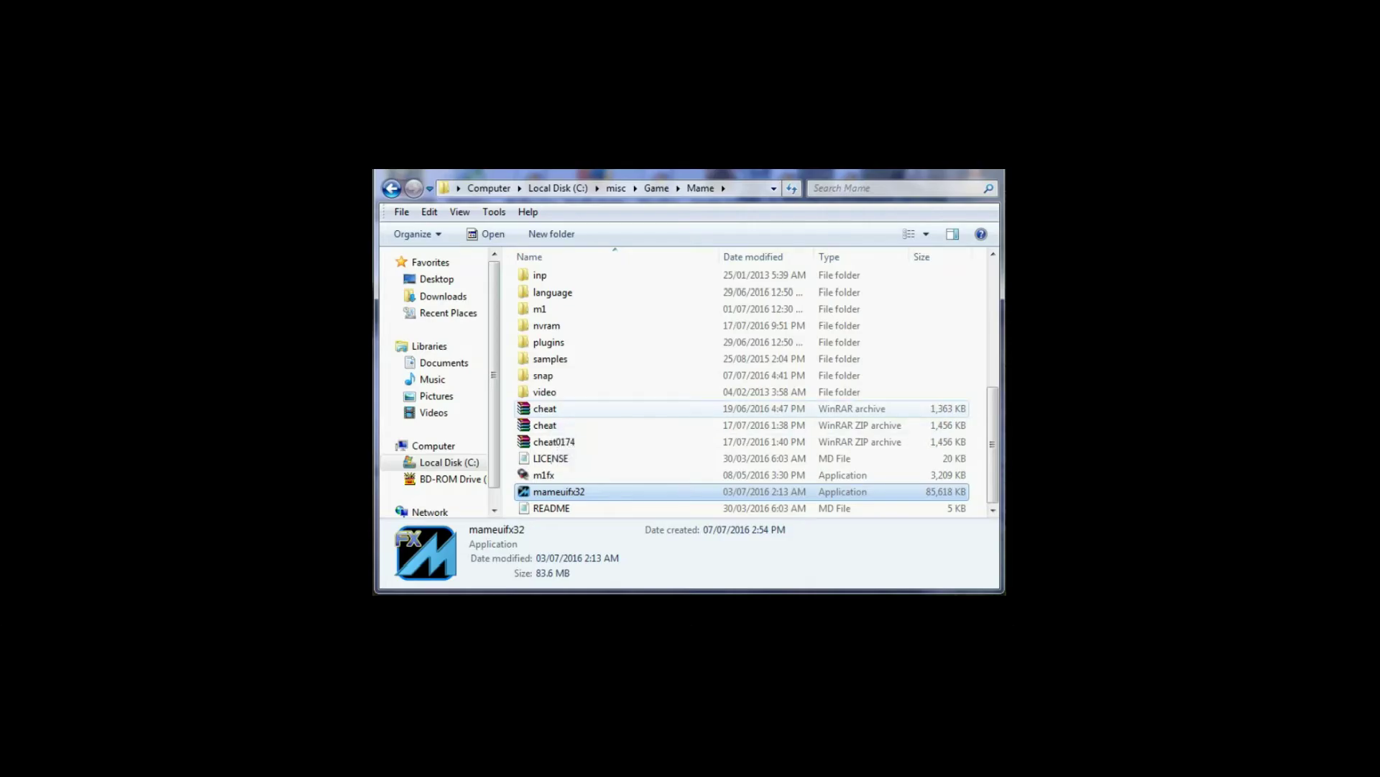
pyautogui.scroll(2, 632, 424)
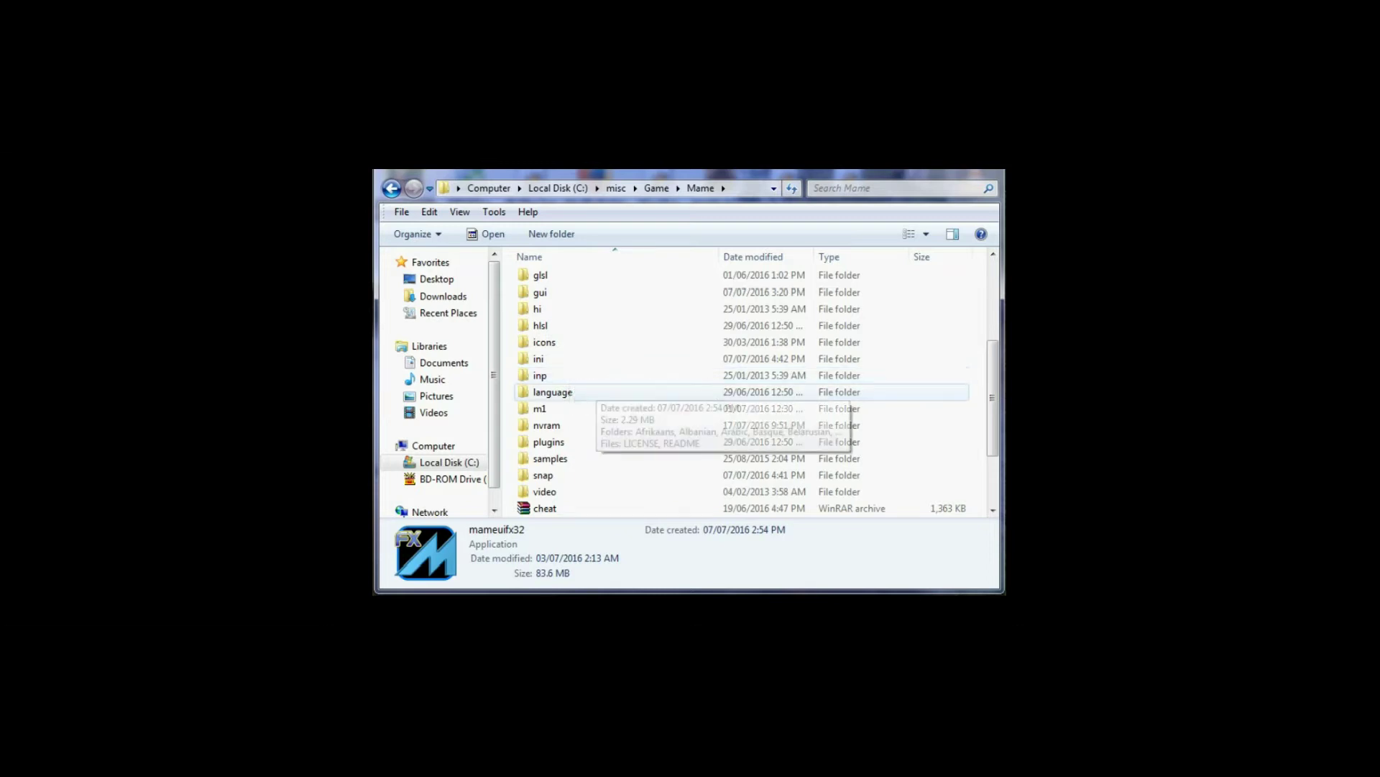
pyautogui.scroll(-1, 575, 392)
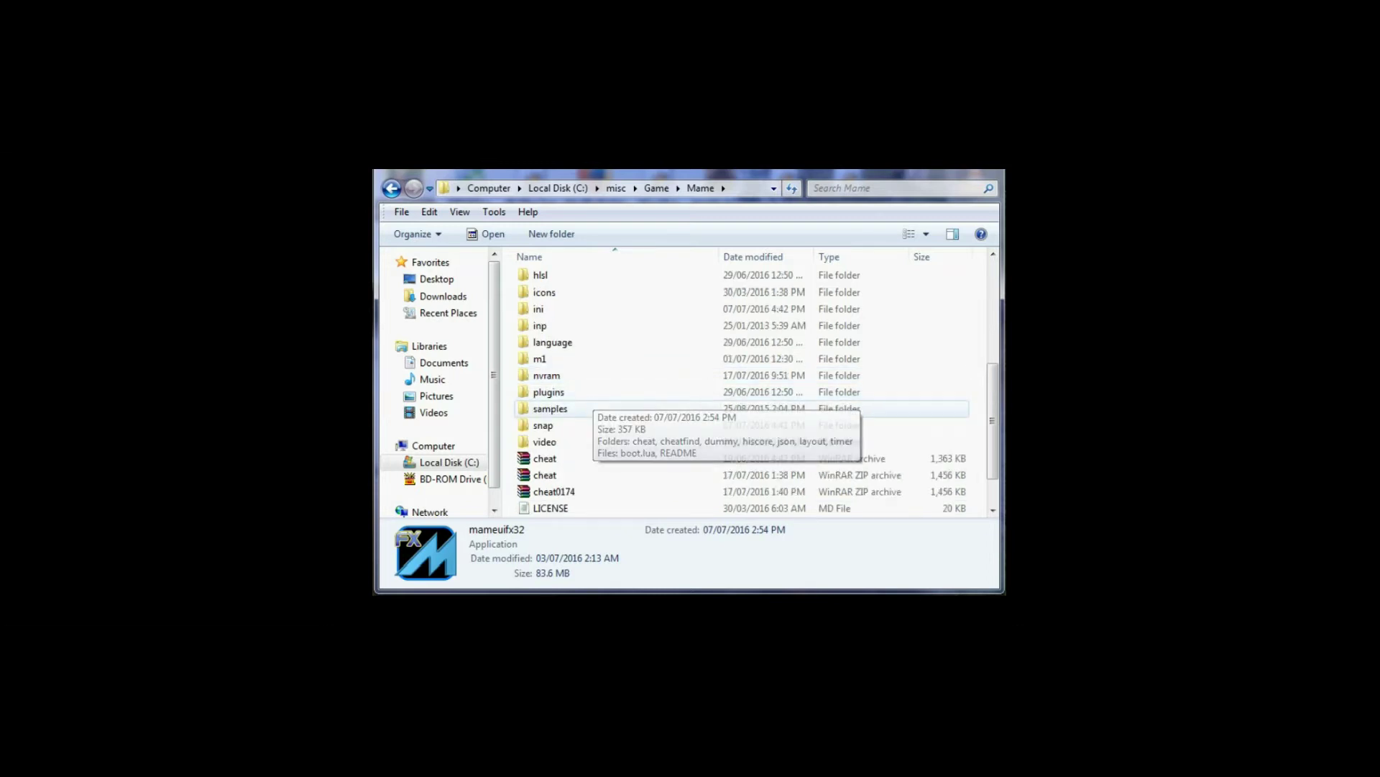
pyautogui.scroll(2, 575, 432)
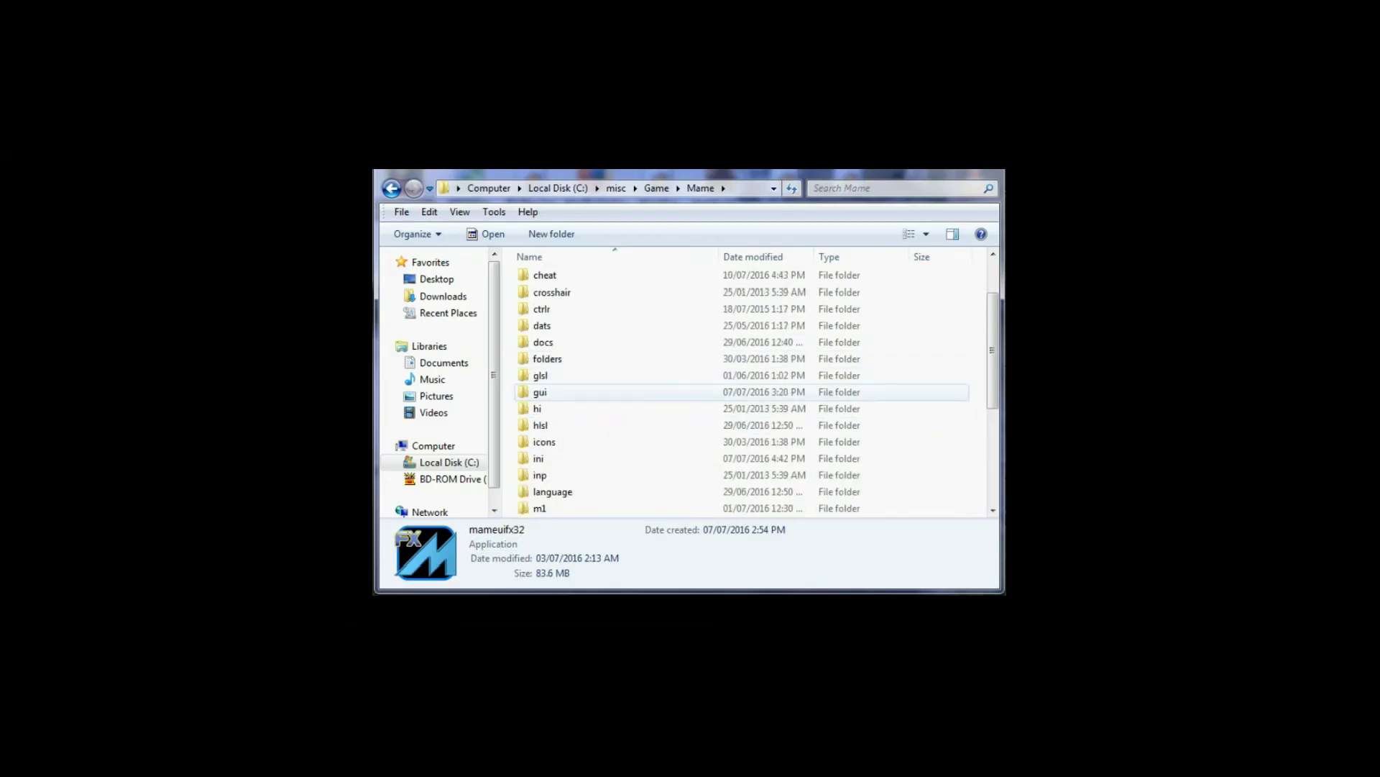
pyautogui.scroll(-1, 576, 431)
pyautogui.scroll(3, 611, 395)
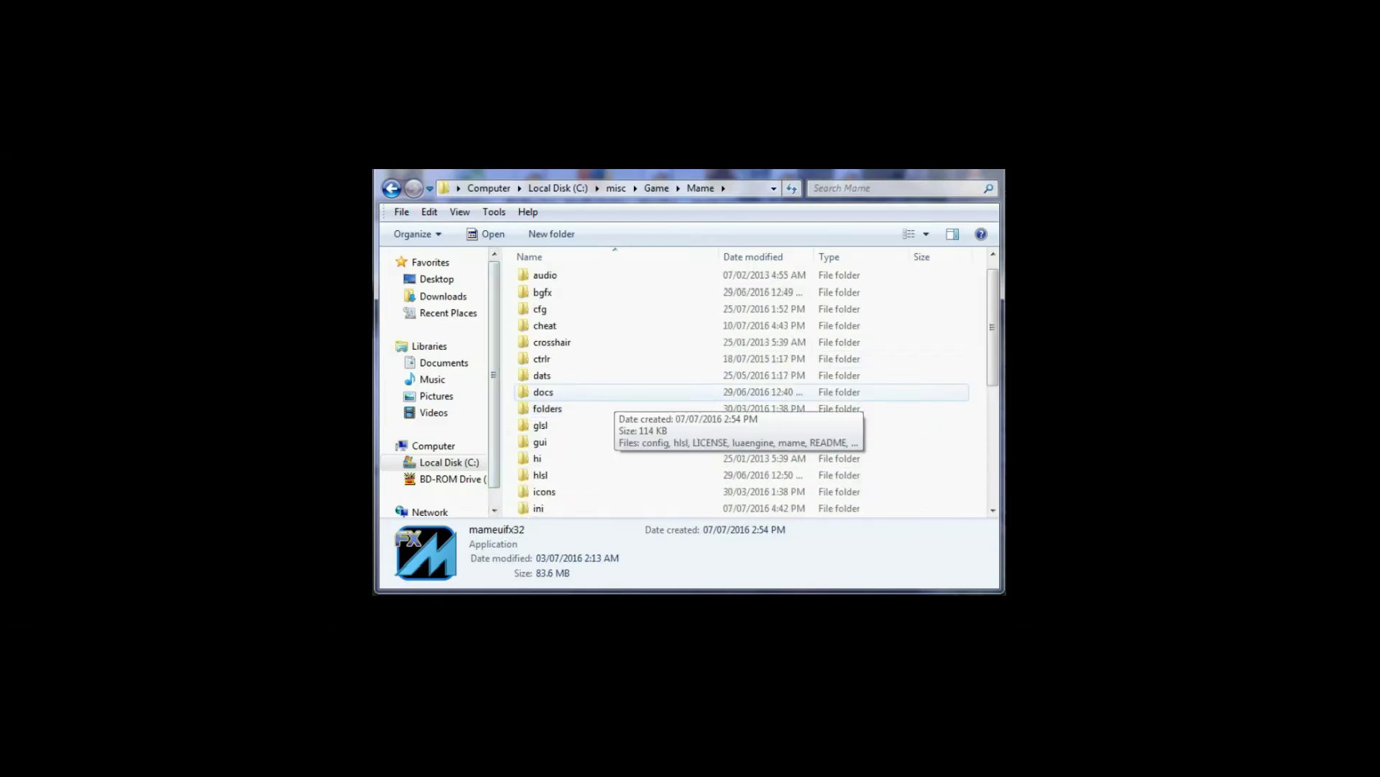
pyautogui.scroll(-1, 611, 395)
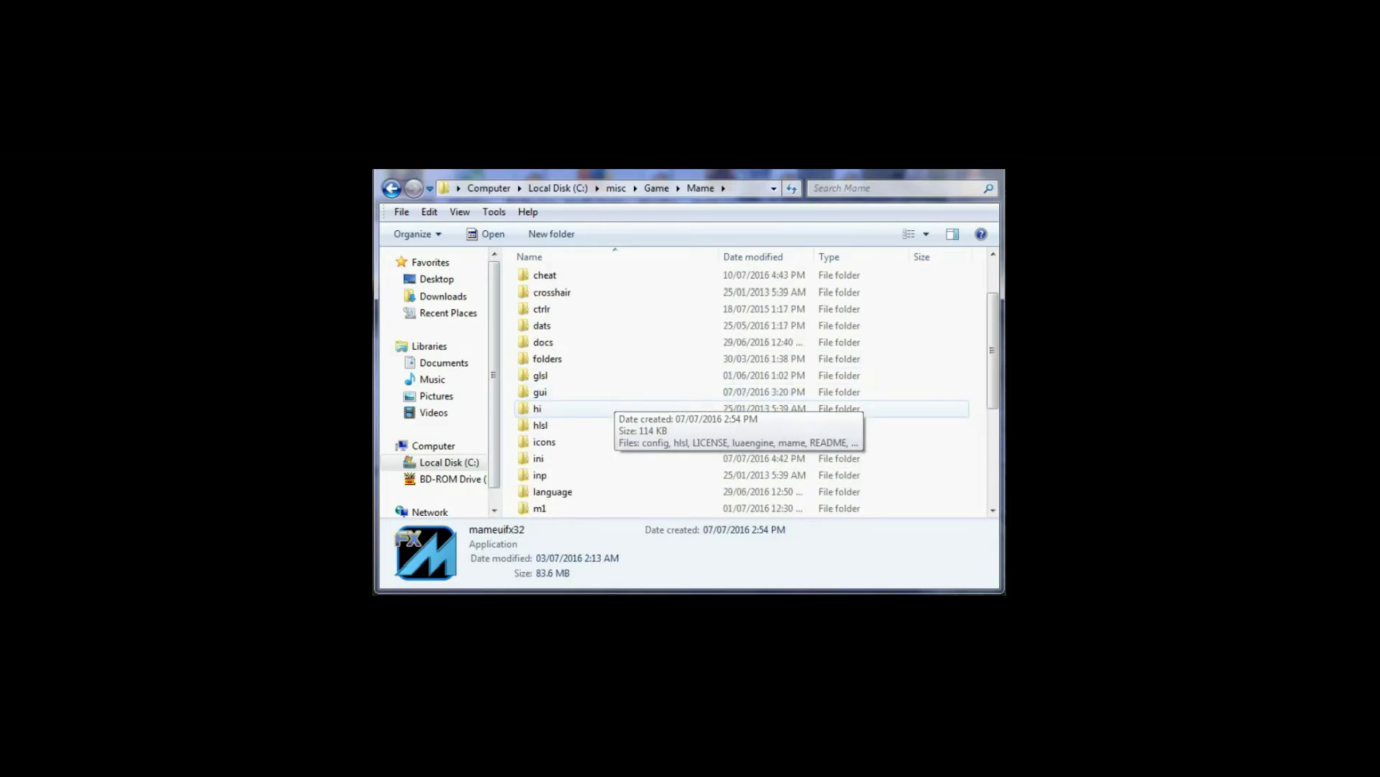
pyautogui.scroll(-3, 575, 442)
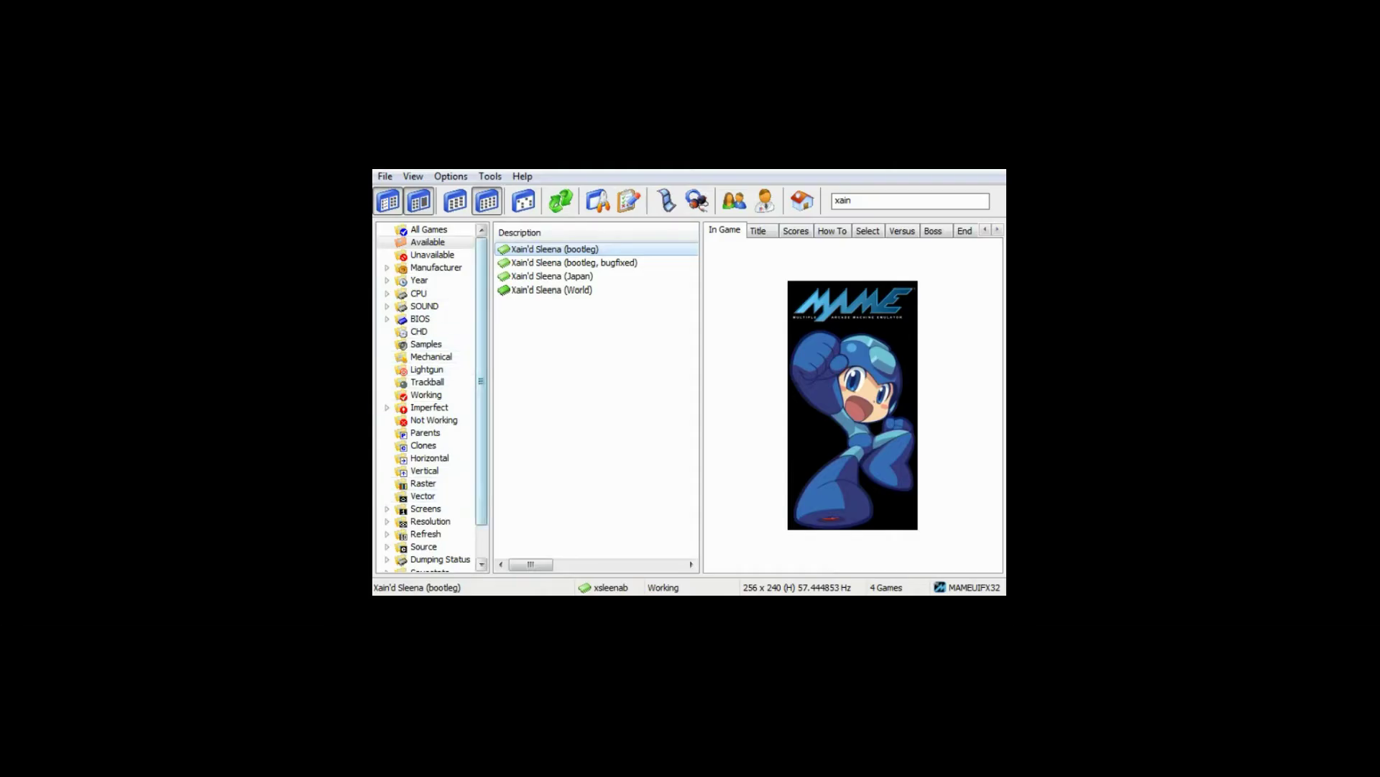
# Step: In MAMEUIFX32, review the game category tree and the available commands for playing and recording games
pyautogui.moveTo(482, 431); pyautogui.dragTo(481, 440)
pyautogui.scroll(-1, 428, 445)
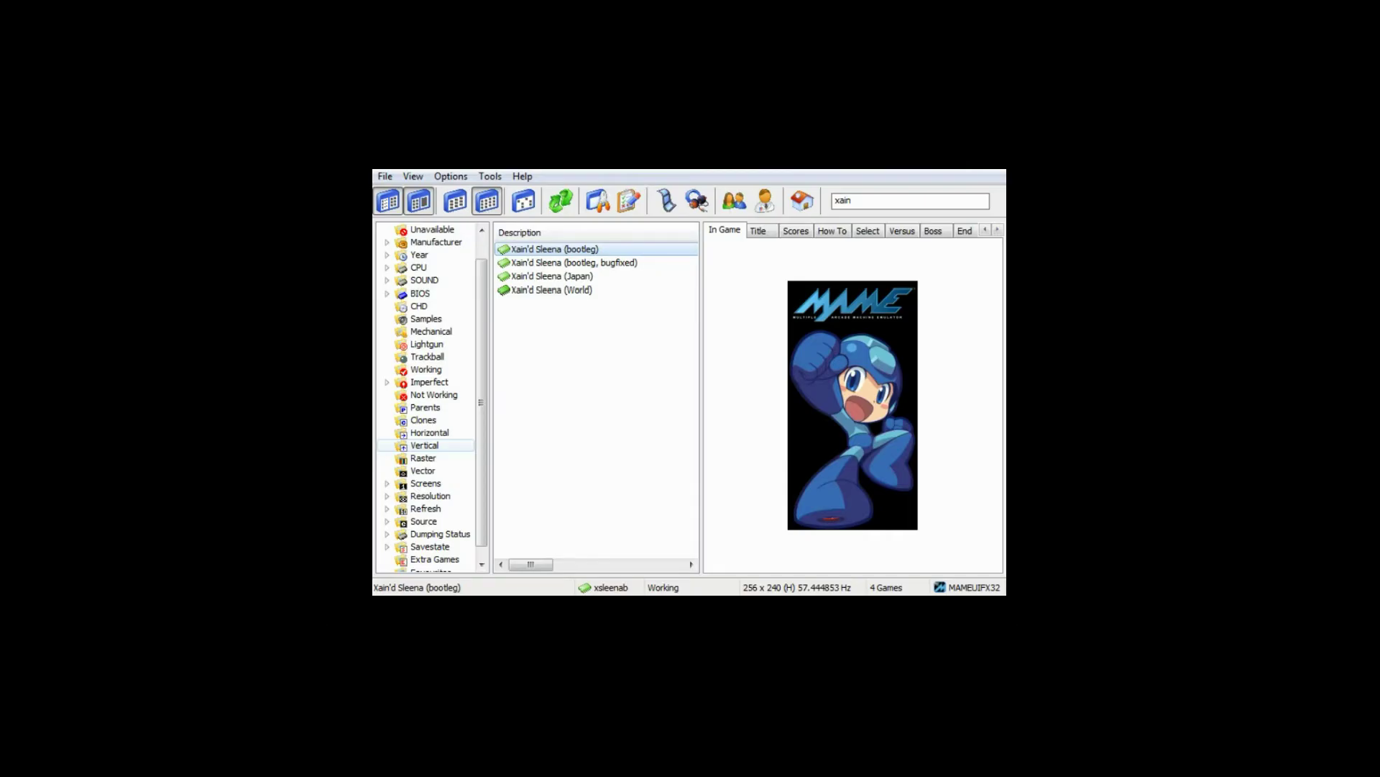
pyautogui.moveTo(482, 431); pyautogui.dragTo(482, 408)
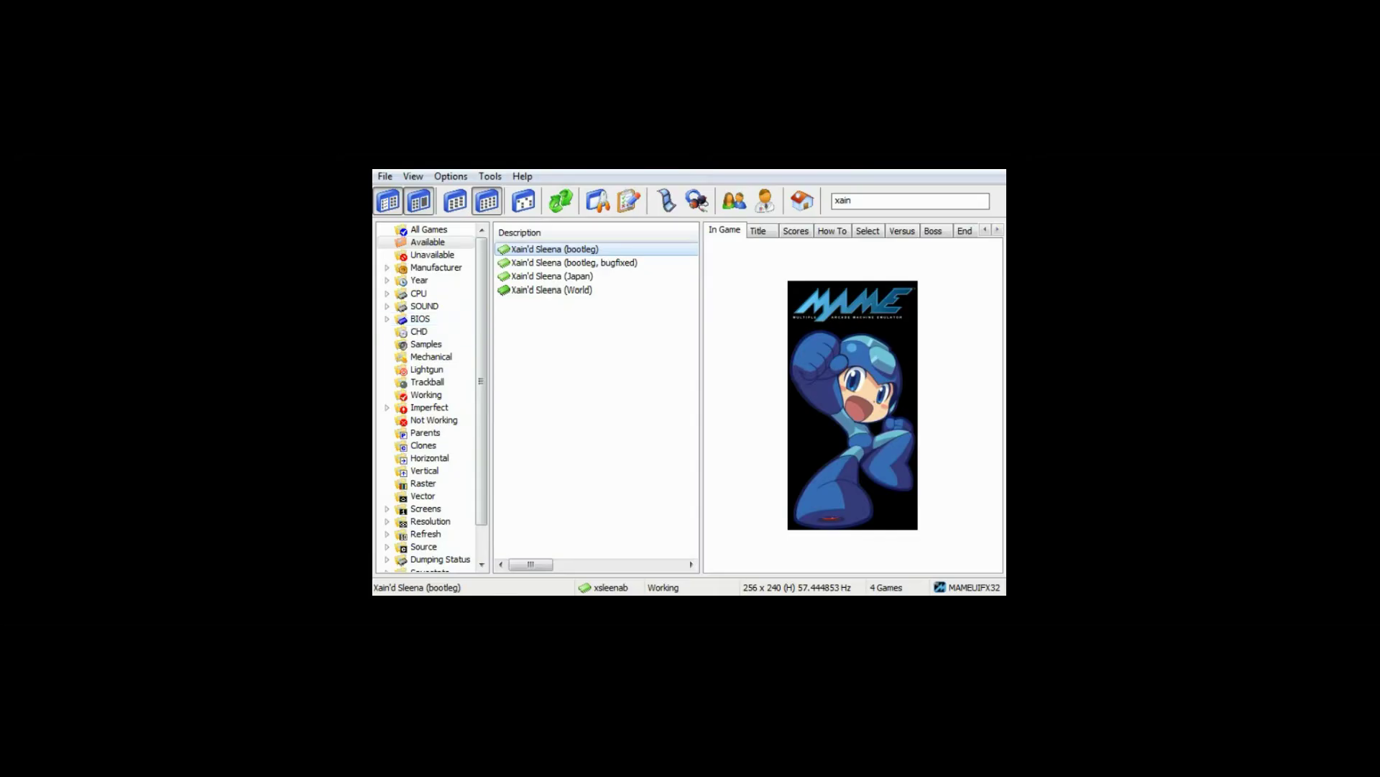
pyautogui.click(386, 177)
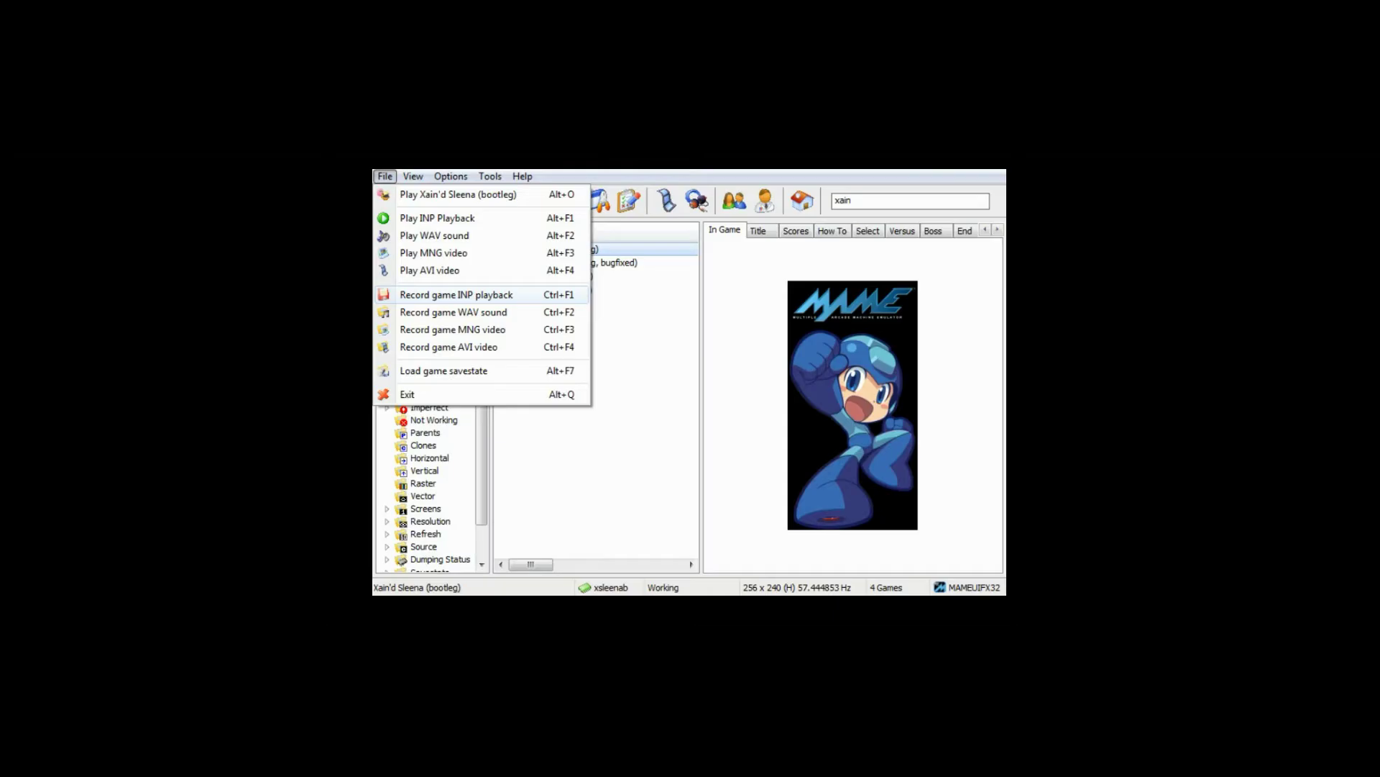
pyautogui.press('Escape')
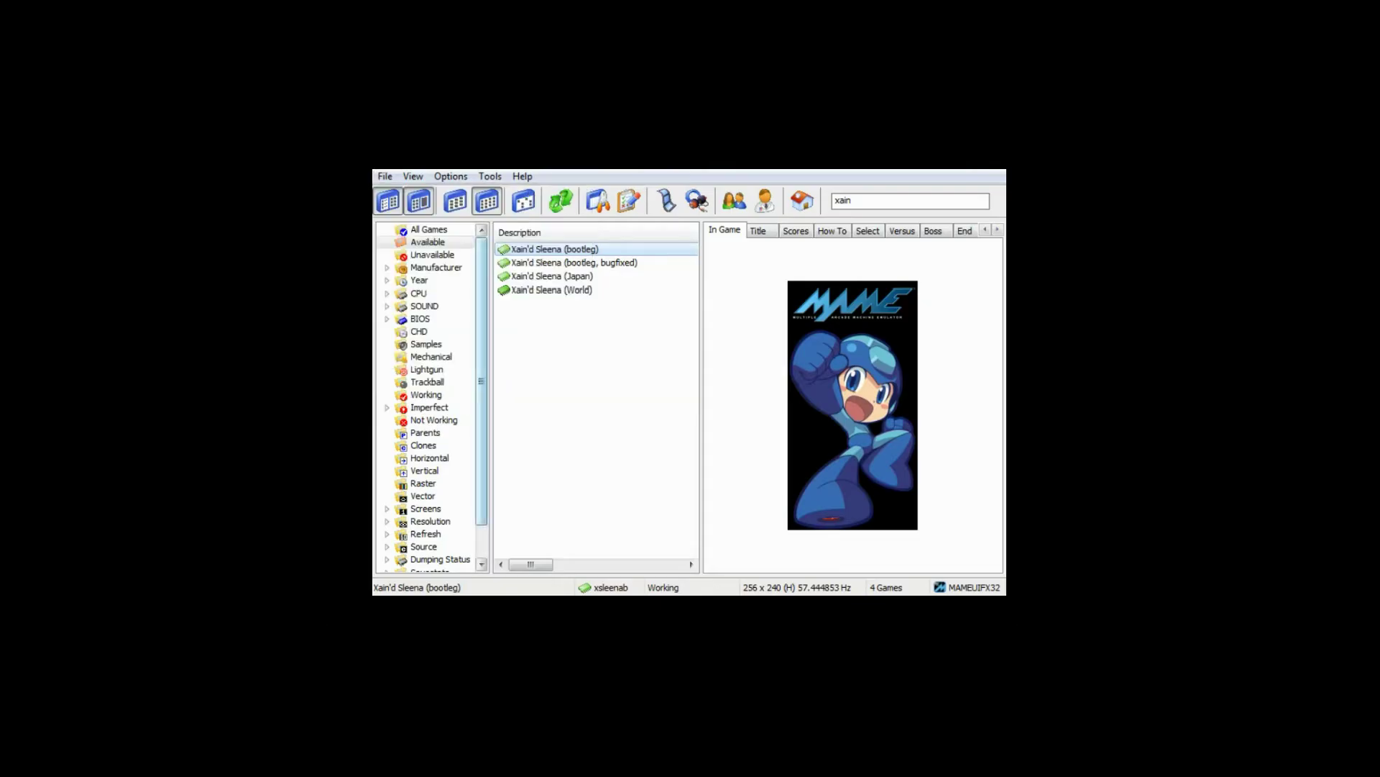
pyautogui.scroll(-1, 481, 381)
pyautogui.scroll(1, 481, 381)
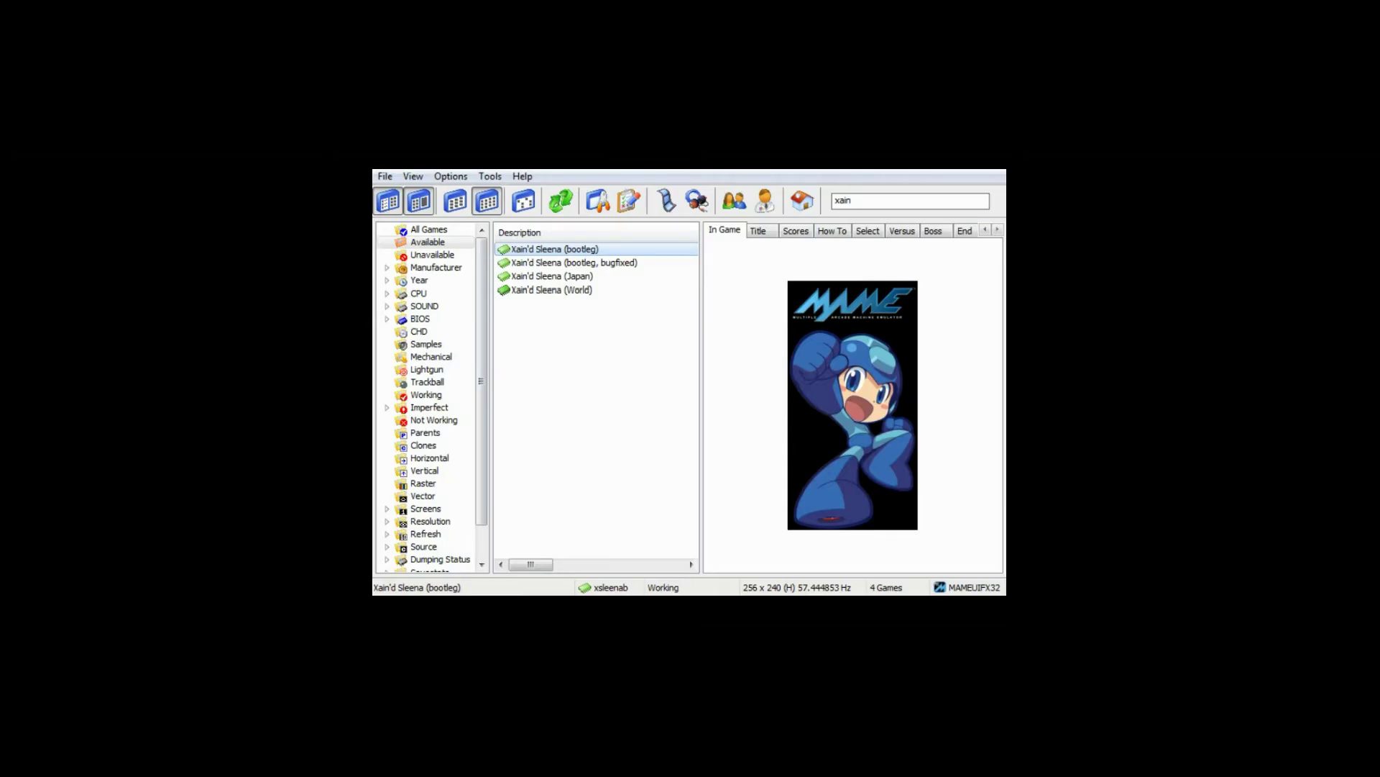
# Step: Open the Directories settings for the emulator
pyautogui.moveTo(482, 381)
pyautogui.mouseDown()
pyautogui.moveTo(482, 415)
pyautogui.moveTo(482, 381)
pyautogui.mouseUp()
pyautogui.click(451, 176)
pyautogui.press('Down')
pyautogui.press('Down')
pyautogui.press('Down')
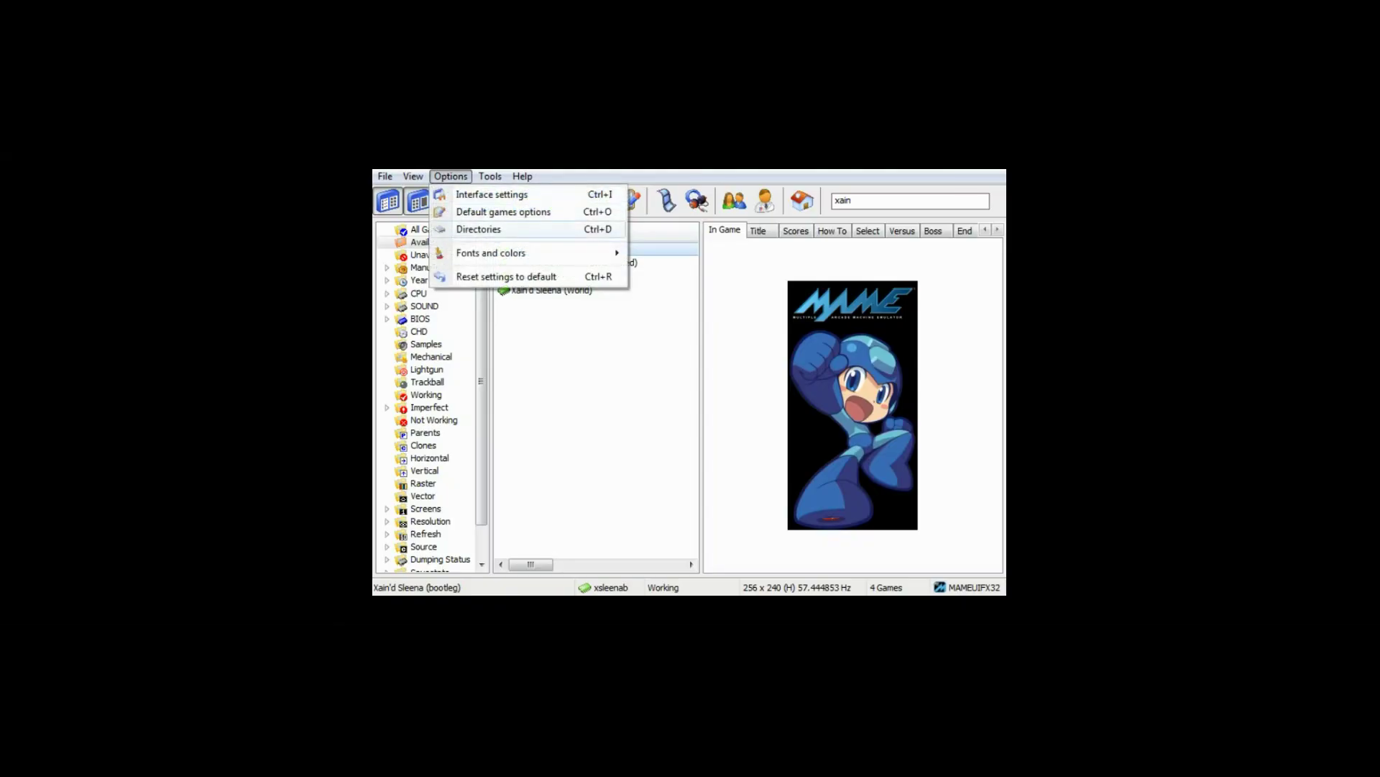
pyautogui.press('Return')
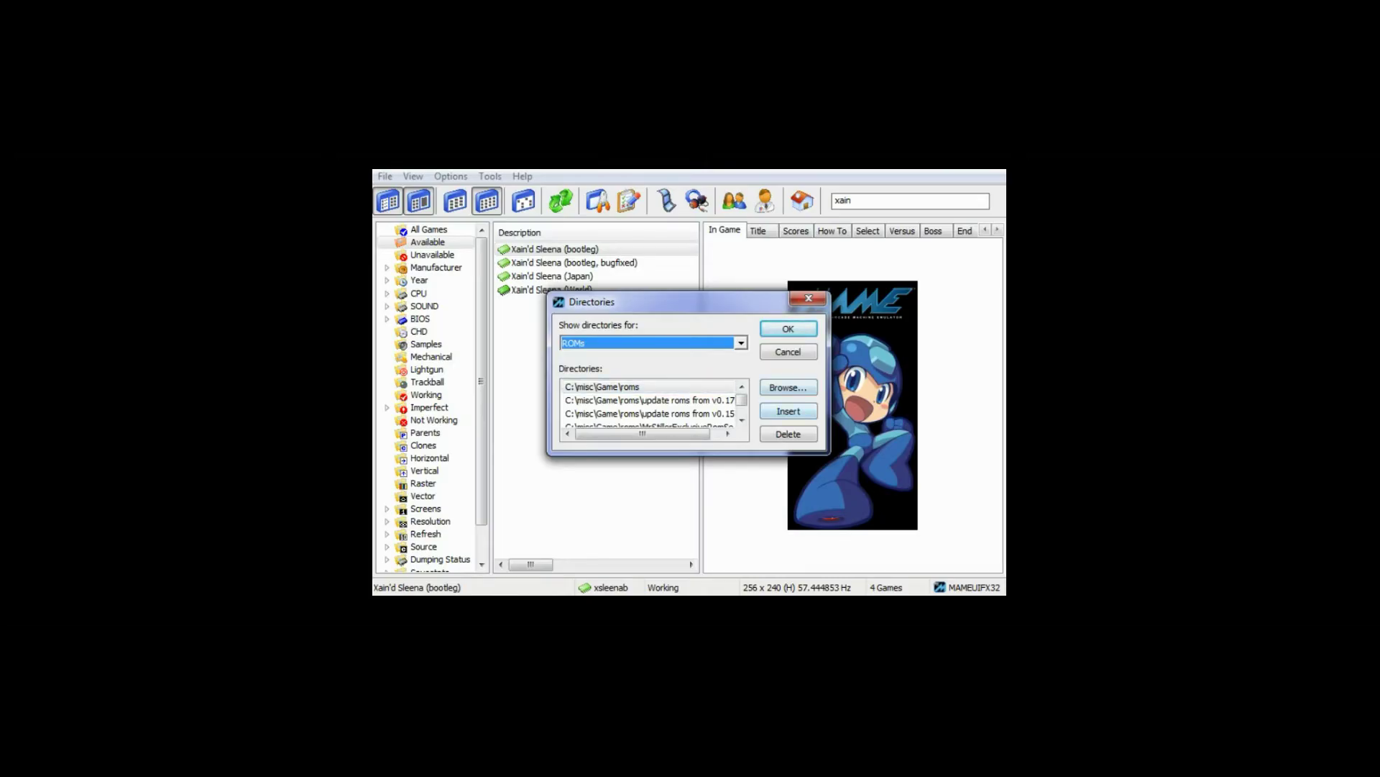
# Step: Insert the C:\Users\owner folder into the ROMs directory list and delete that entry
pyautogui.click(788, 411)
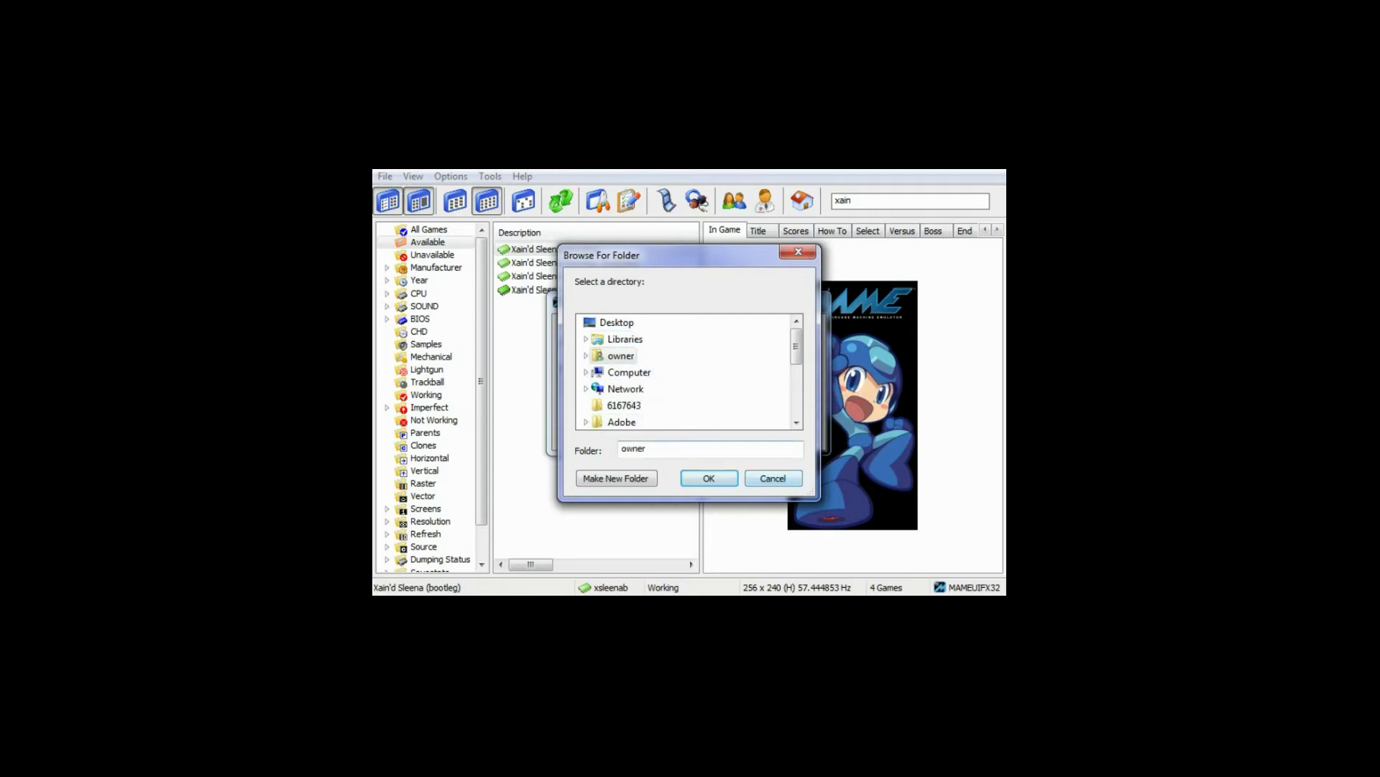
pyautogui.press('Return')
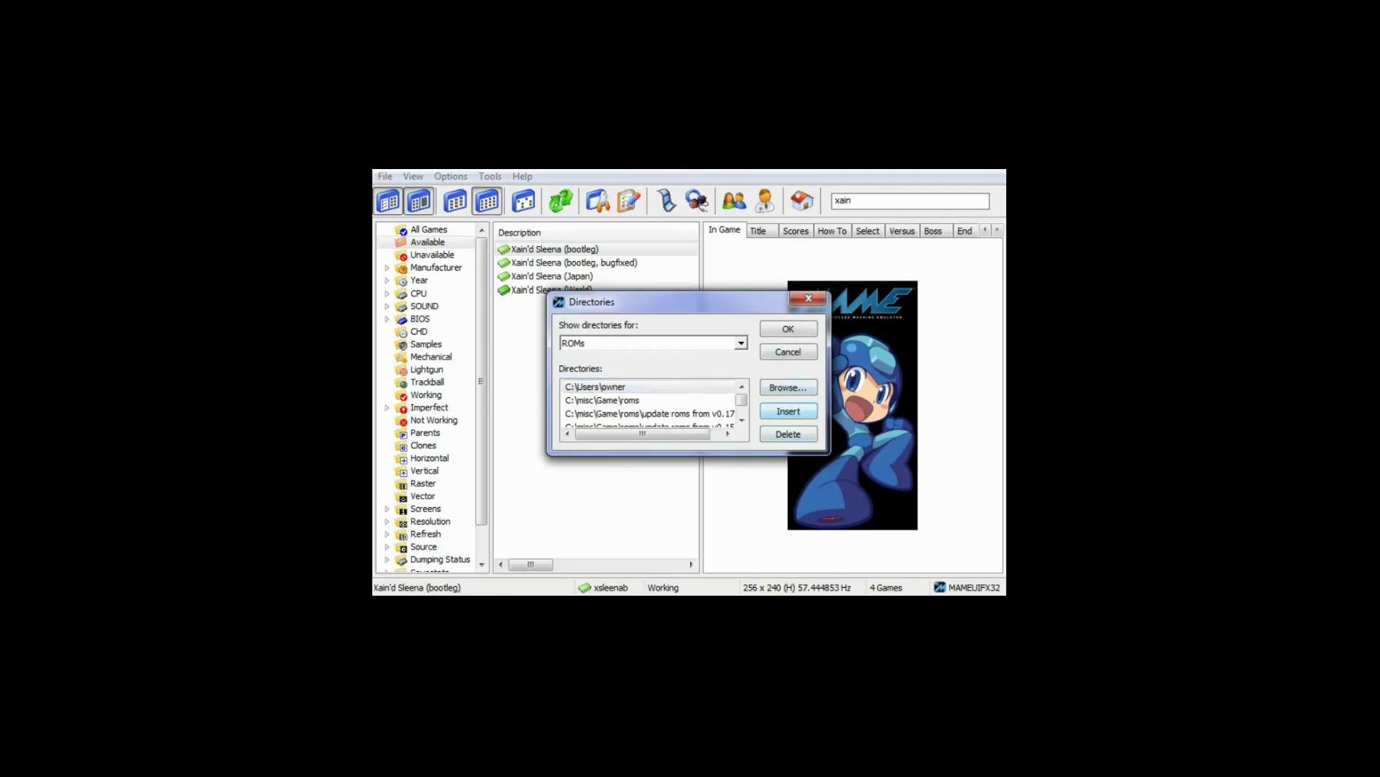
pyautogui.click(595, 387)
pyautogui.click(789, 434)
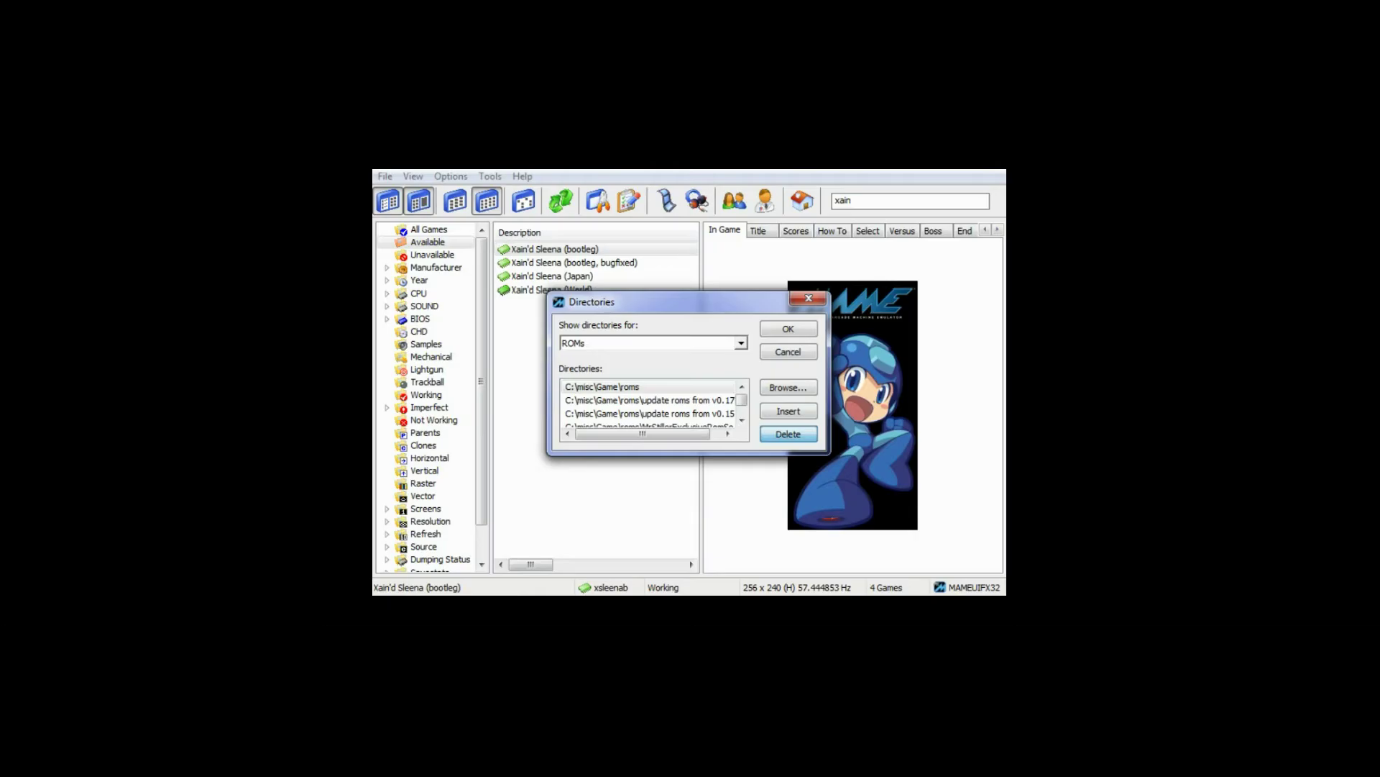
# Step: View the CHD Diffs directory, look through the other directory types, and close the Directories settings without saving
pyautogui.click(741, 343)
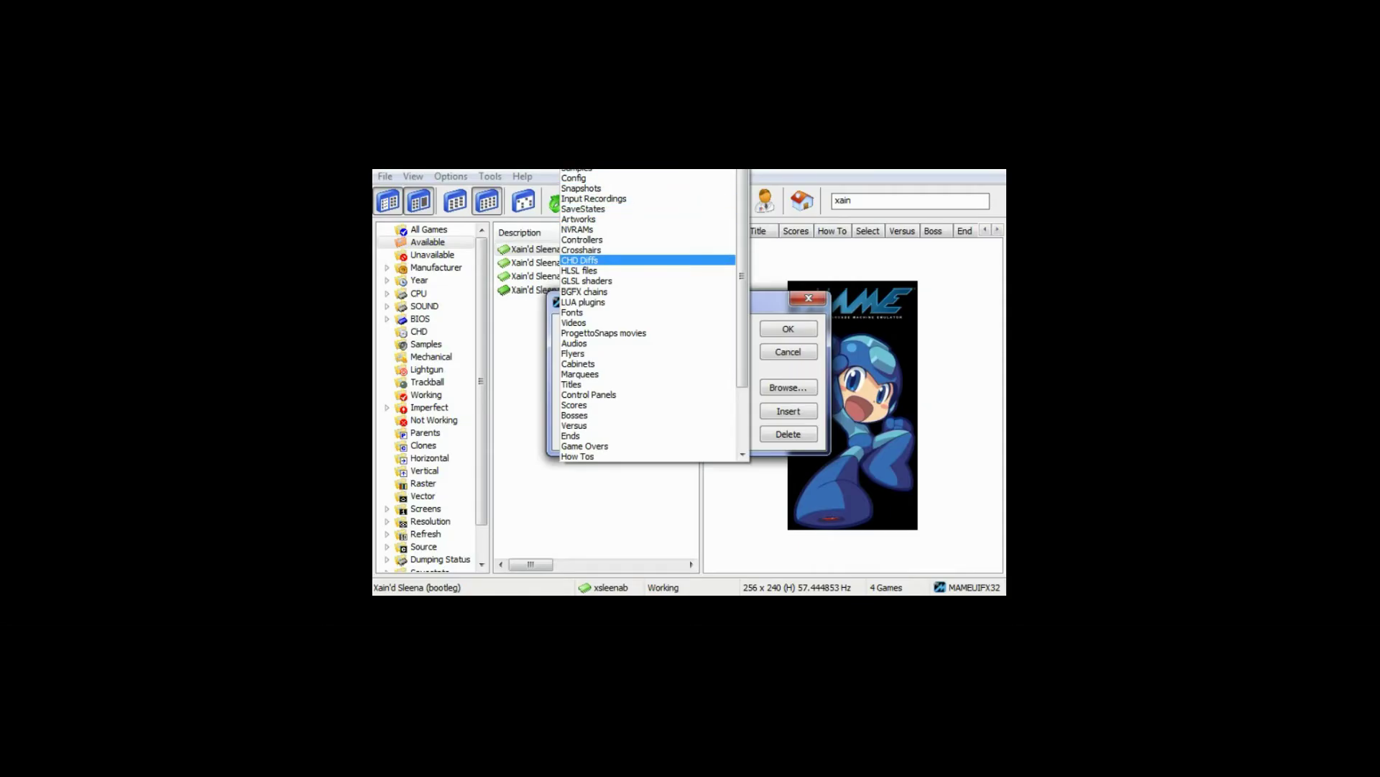
pyautogui.click(619, 261)
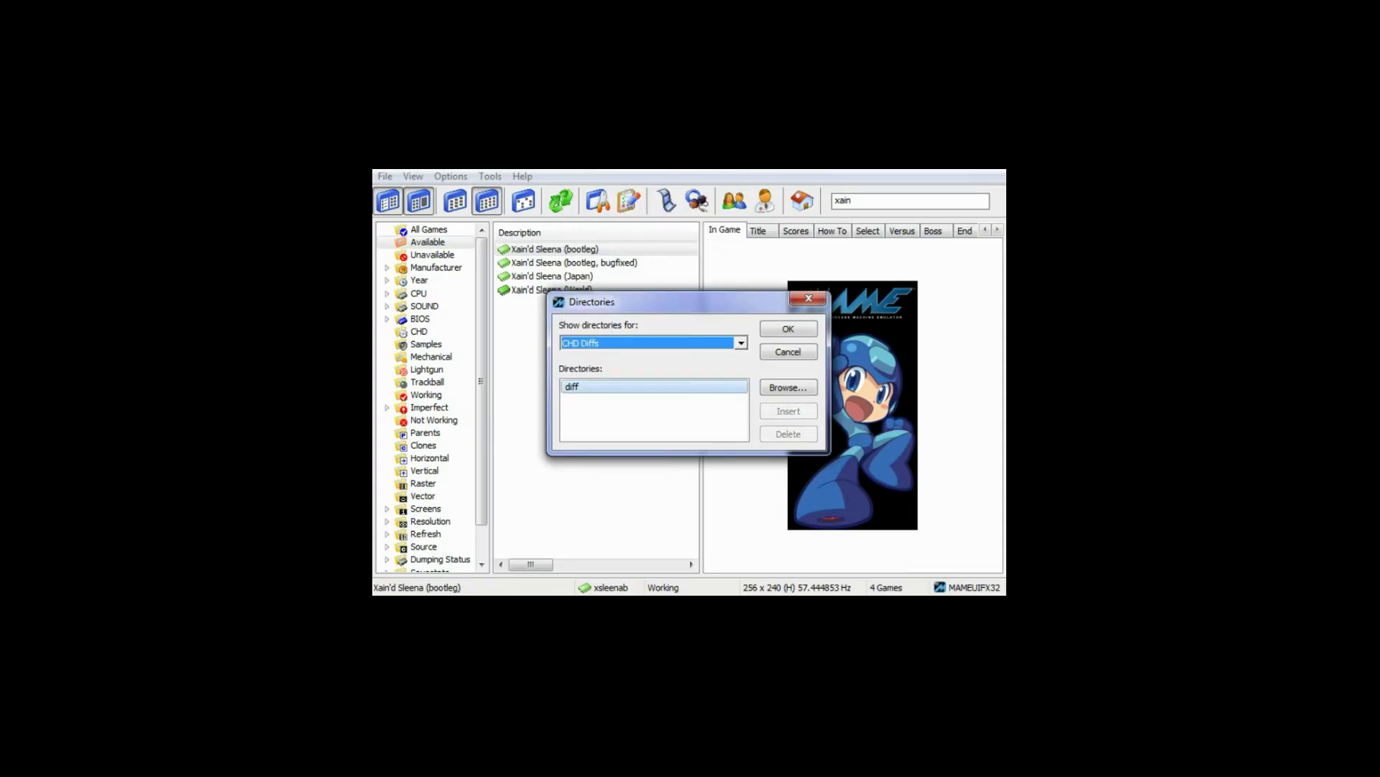
pyautogui.click(742, 343)
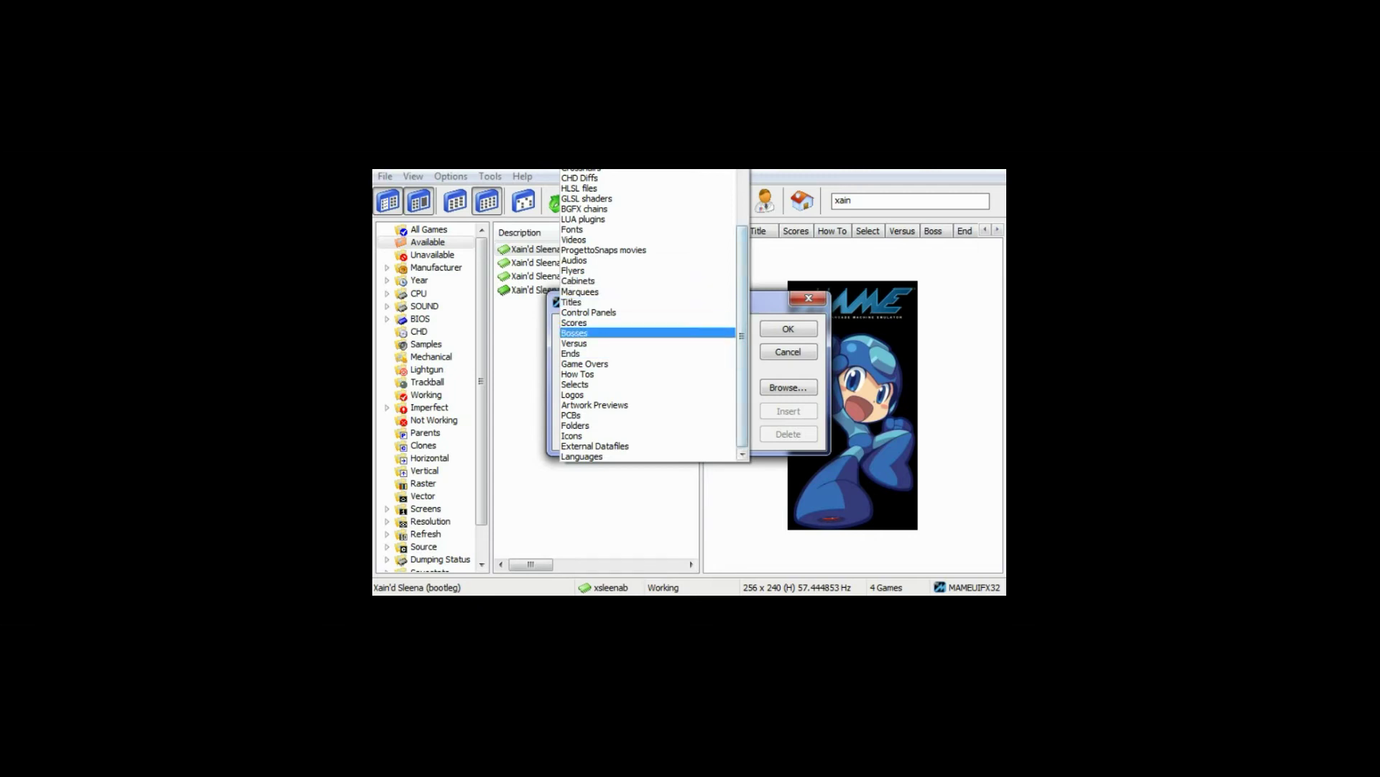
pyautogui.click(788, 352)
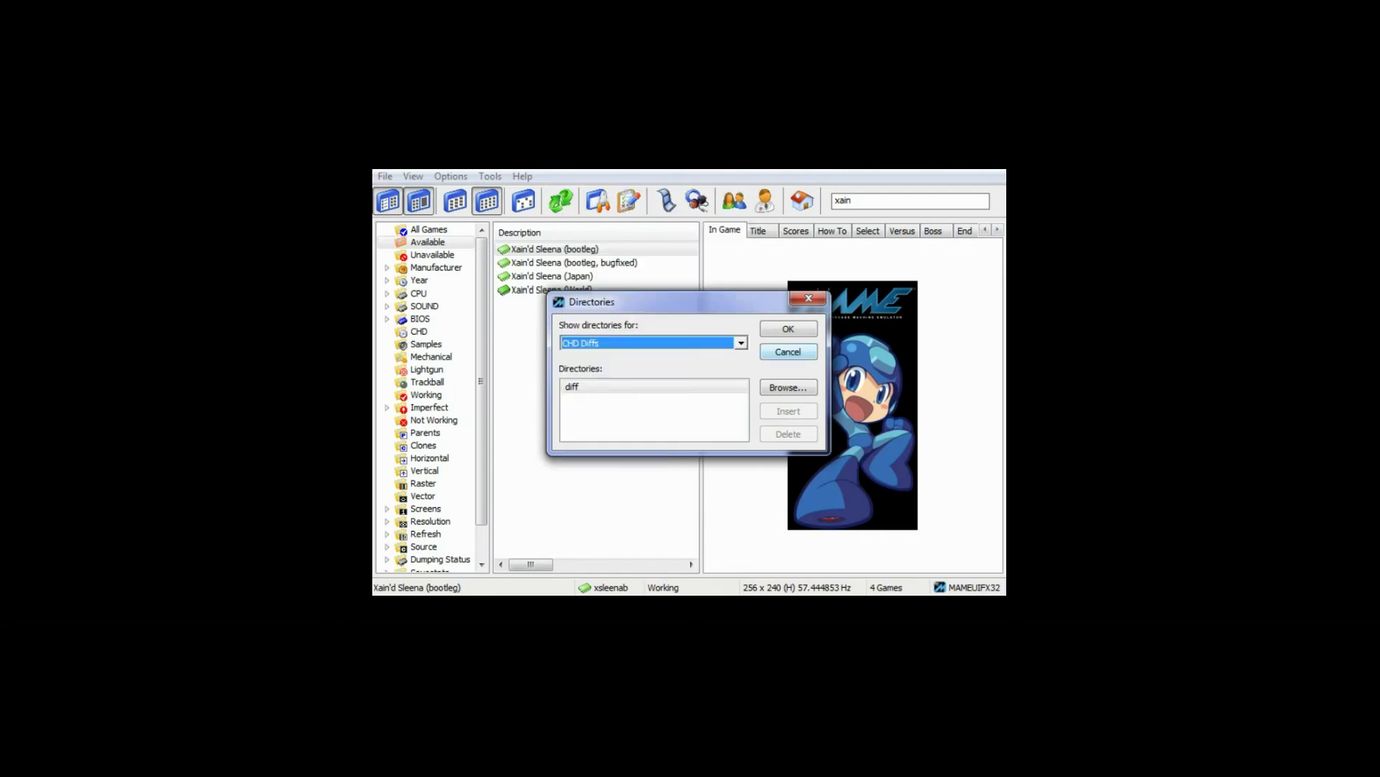
pyautogui.click(788, 352)
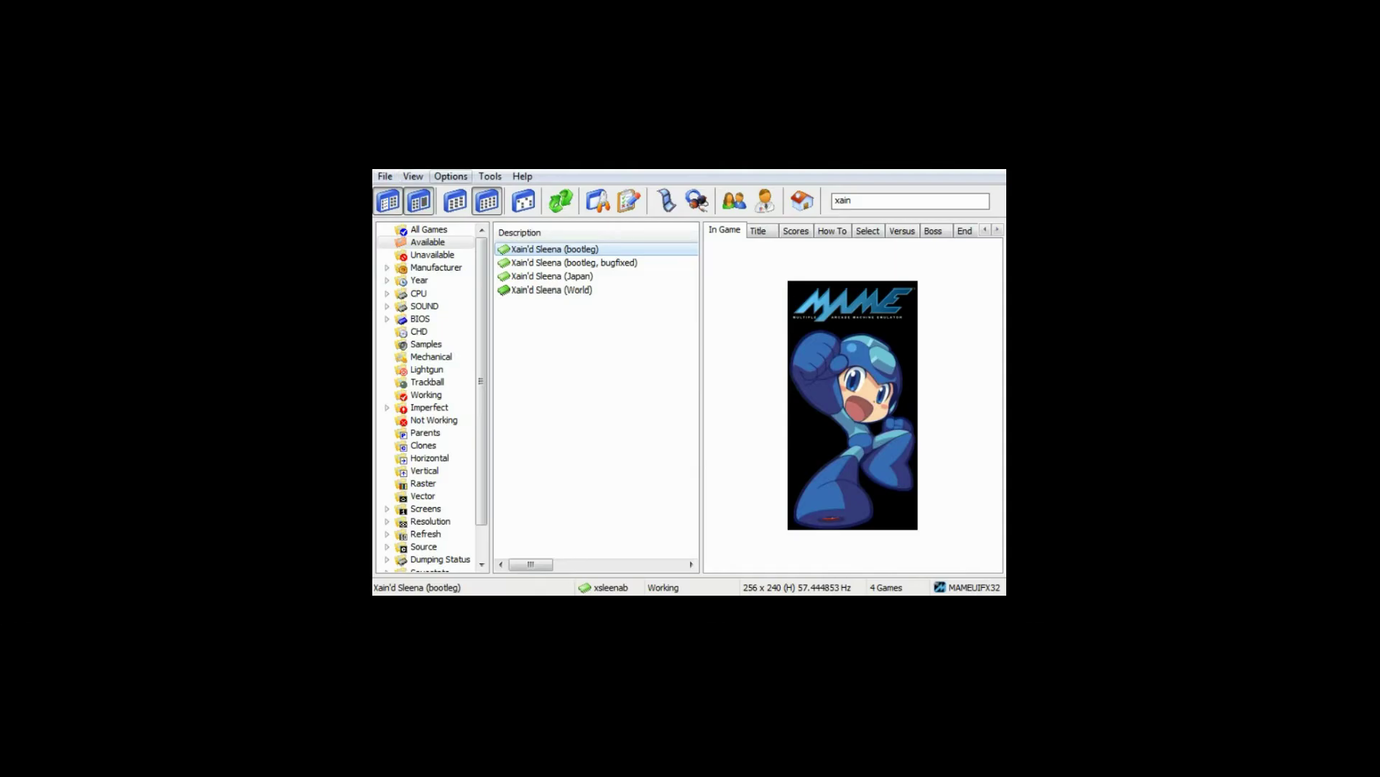
# Step: Open the default games options and review the Display, Advanced, Screen, OpenGL/BGFX, OpenGL shaders and Vector settings
pyautogui.click(451, 177)
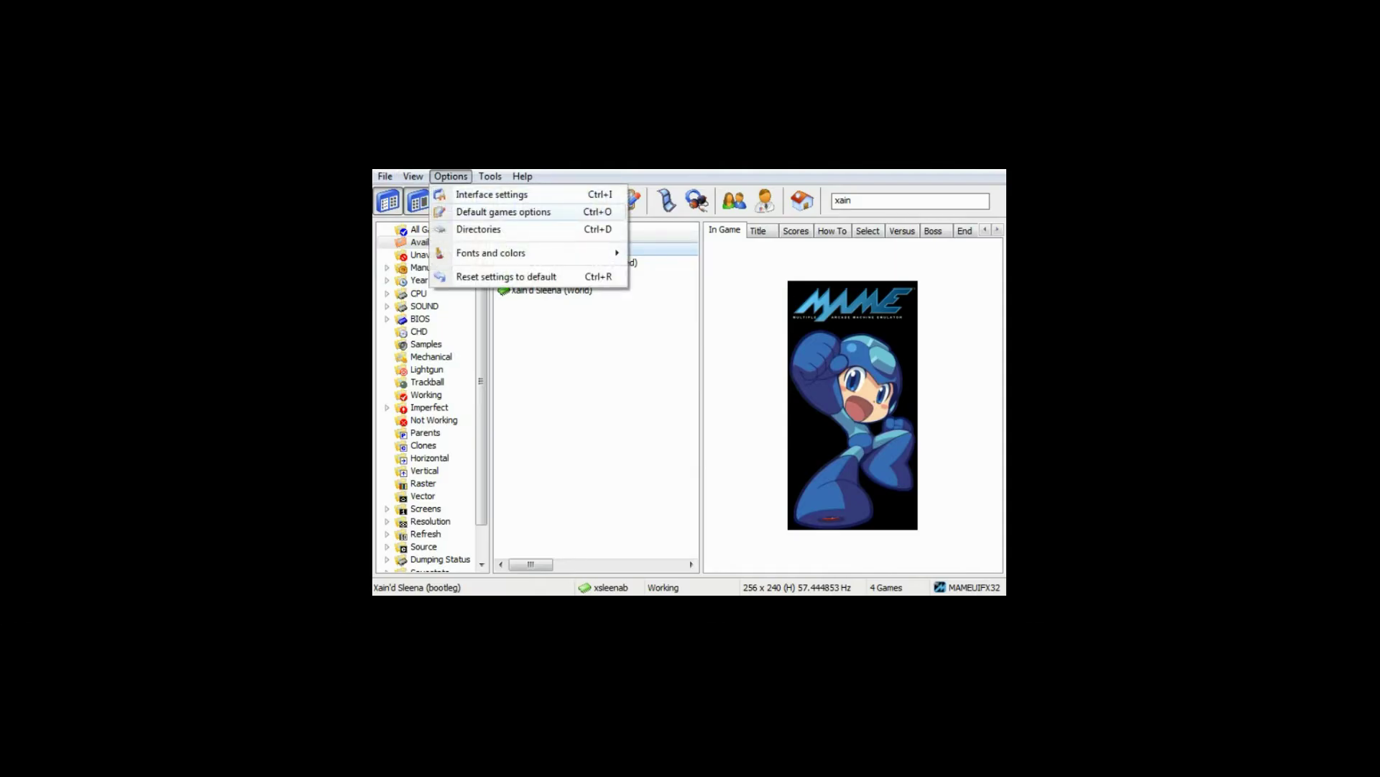
pyautogui.click(504, 211)
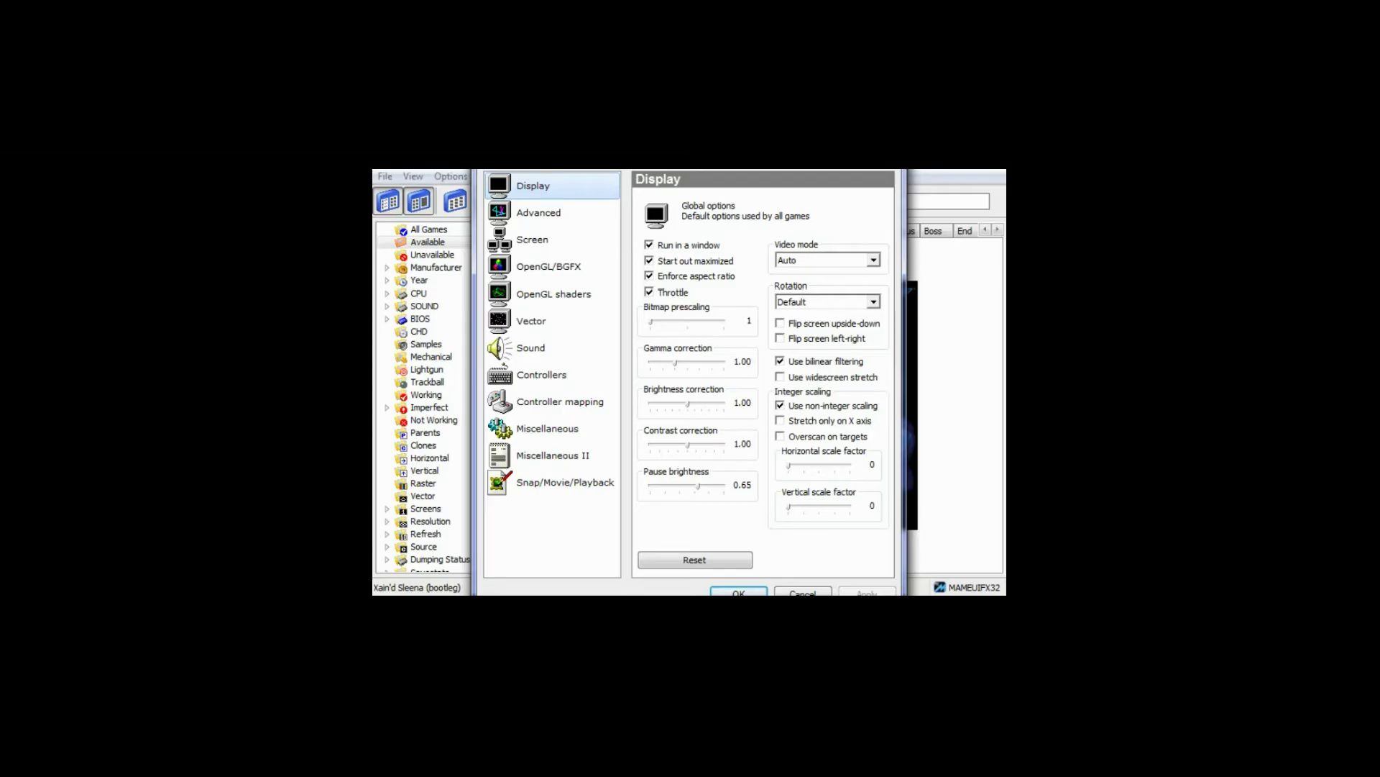
pyautogui.click(550, 214)
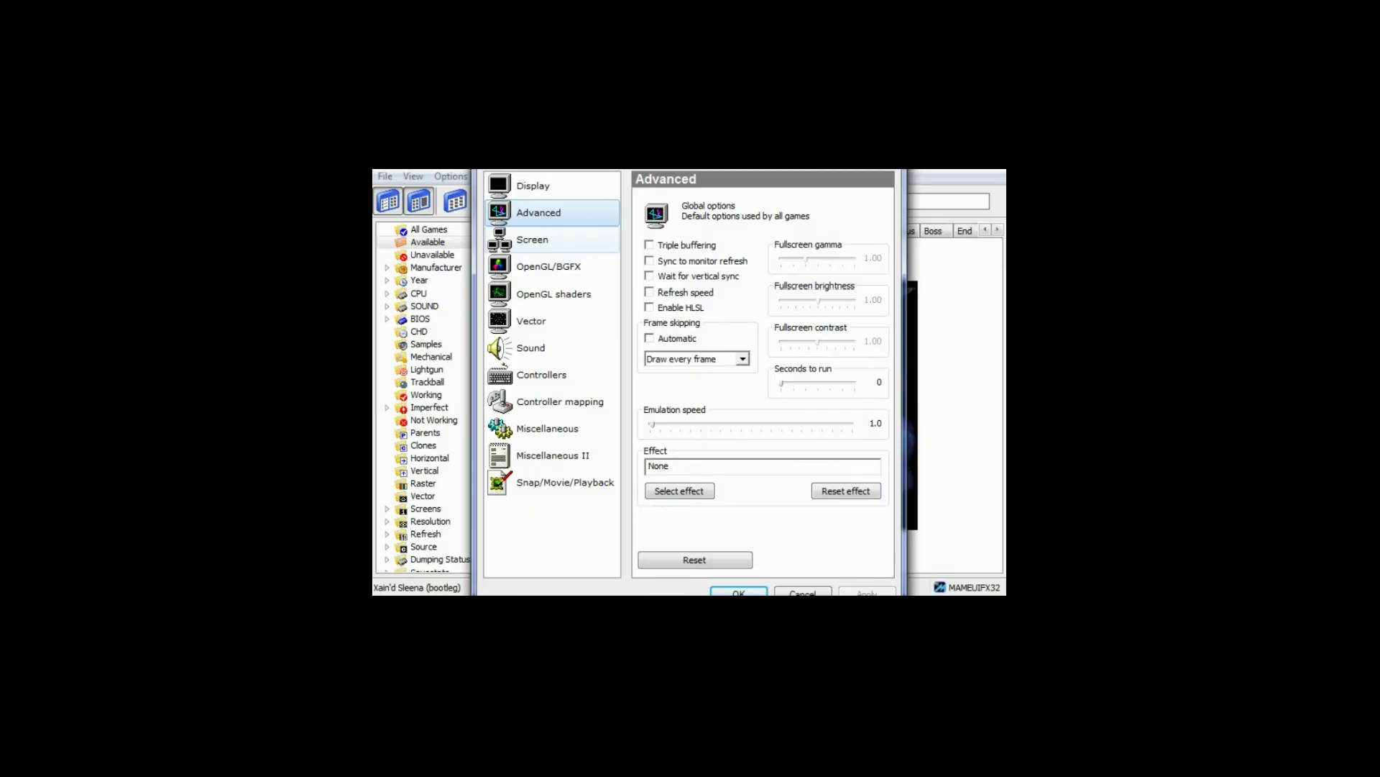
pyautogui.click(533, 240)
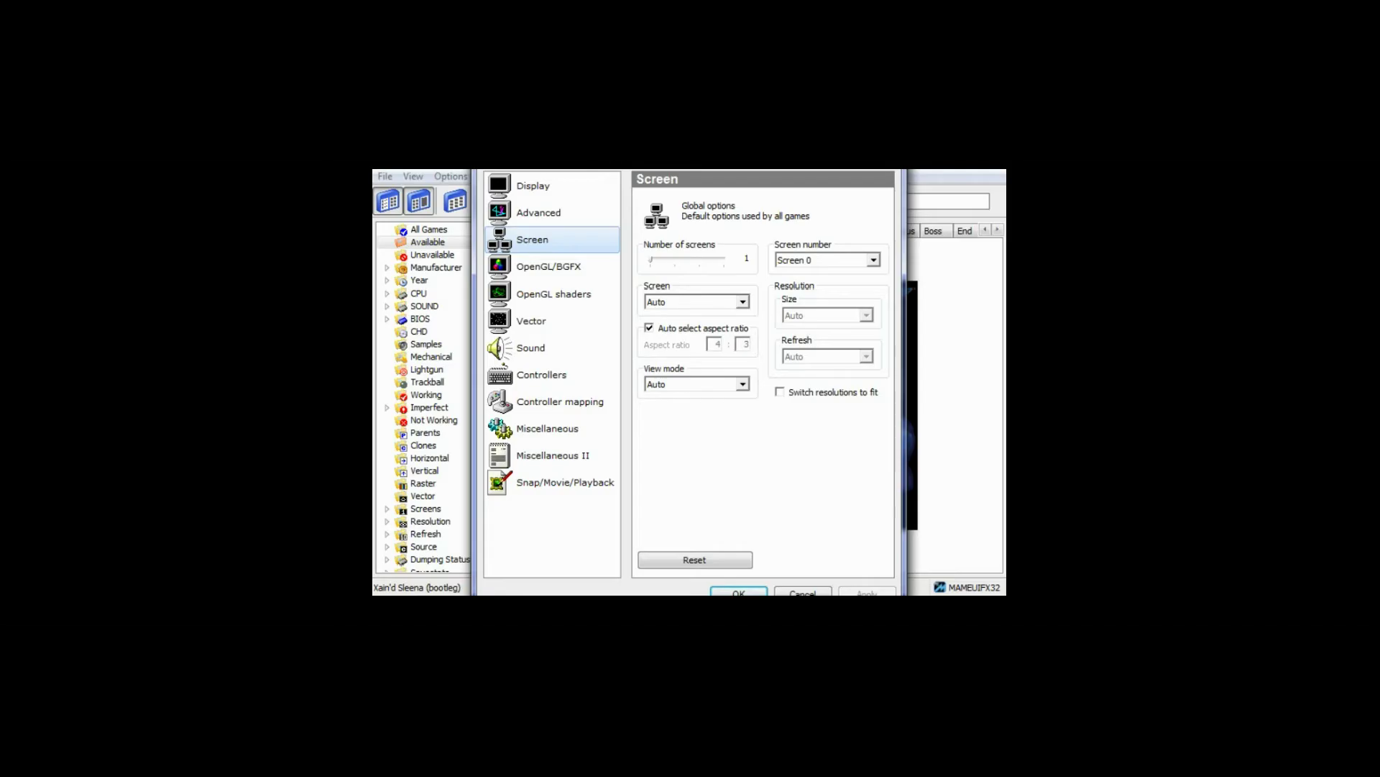
pyautogui.click(549, 267)
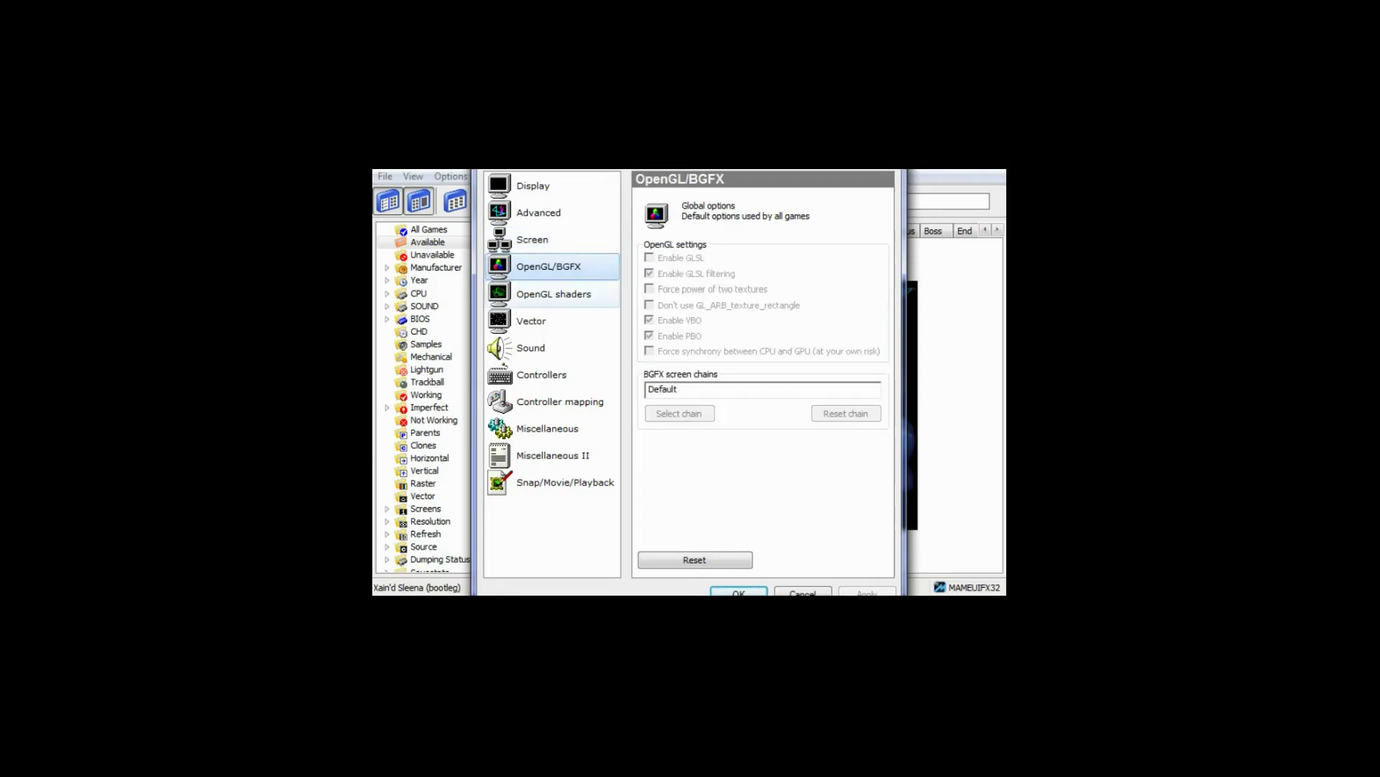
pyautogui.click(554, 294)
pyautogui.click(532, 321)
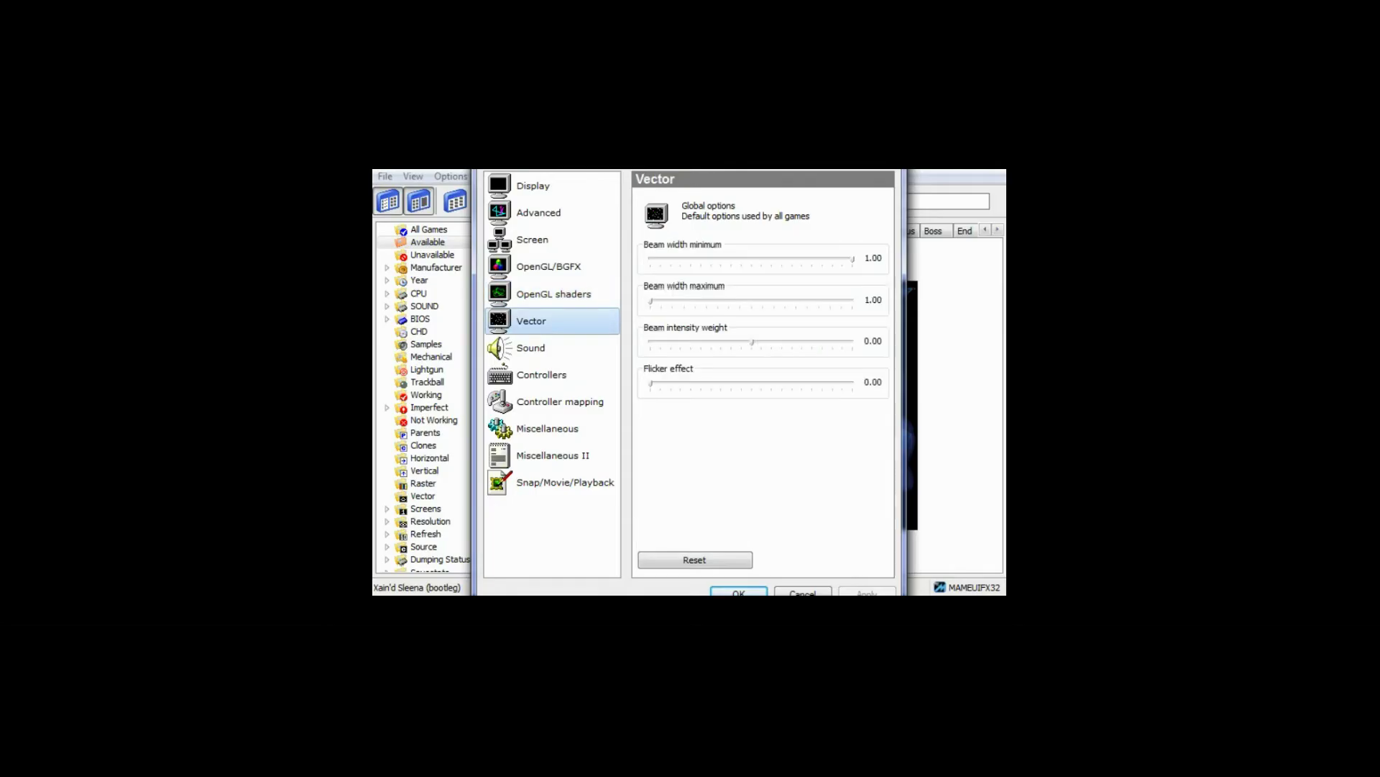
# Step: Review the Sound settings and the available sample rates in the default games options
pyautogui.click(533, 348)
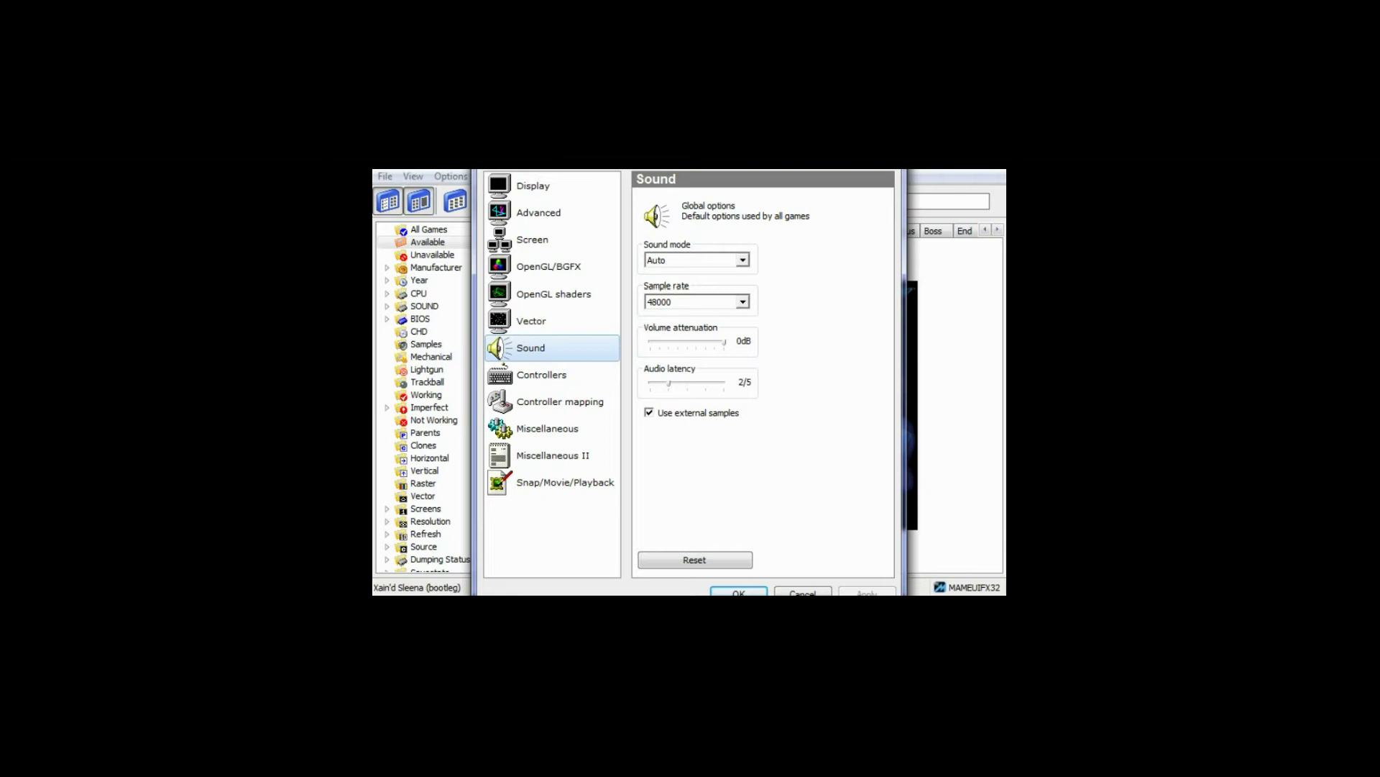
pyautogui.click(743, 302)
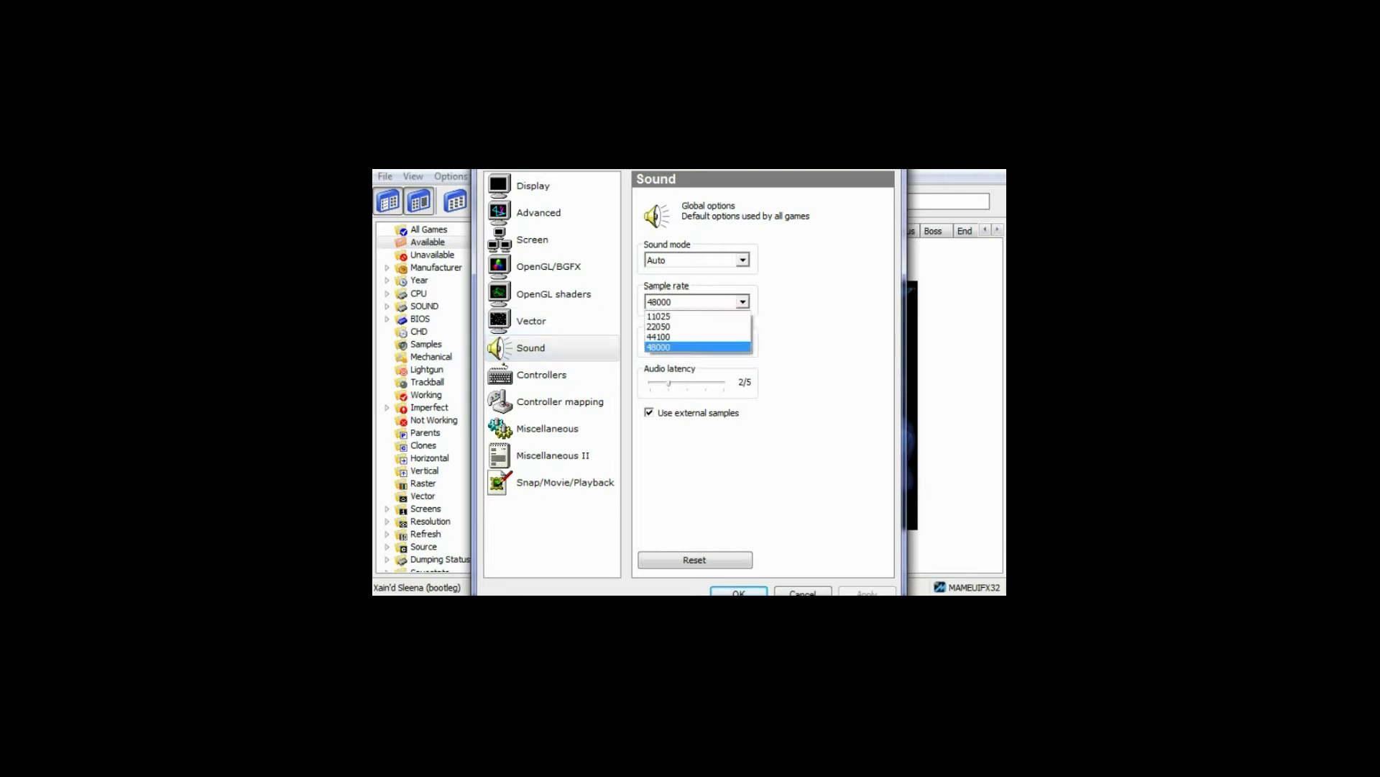
pyautogui.click(743, 302)
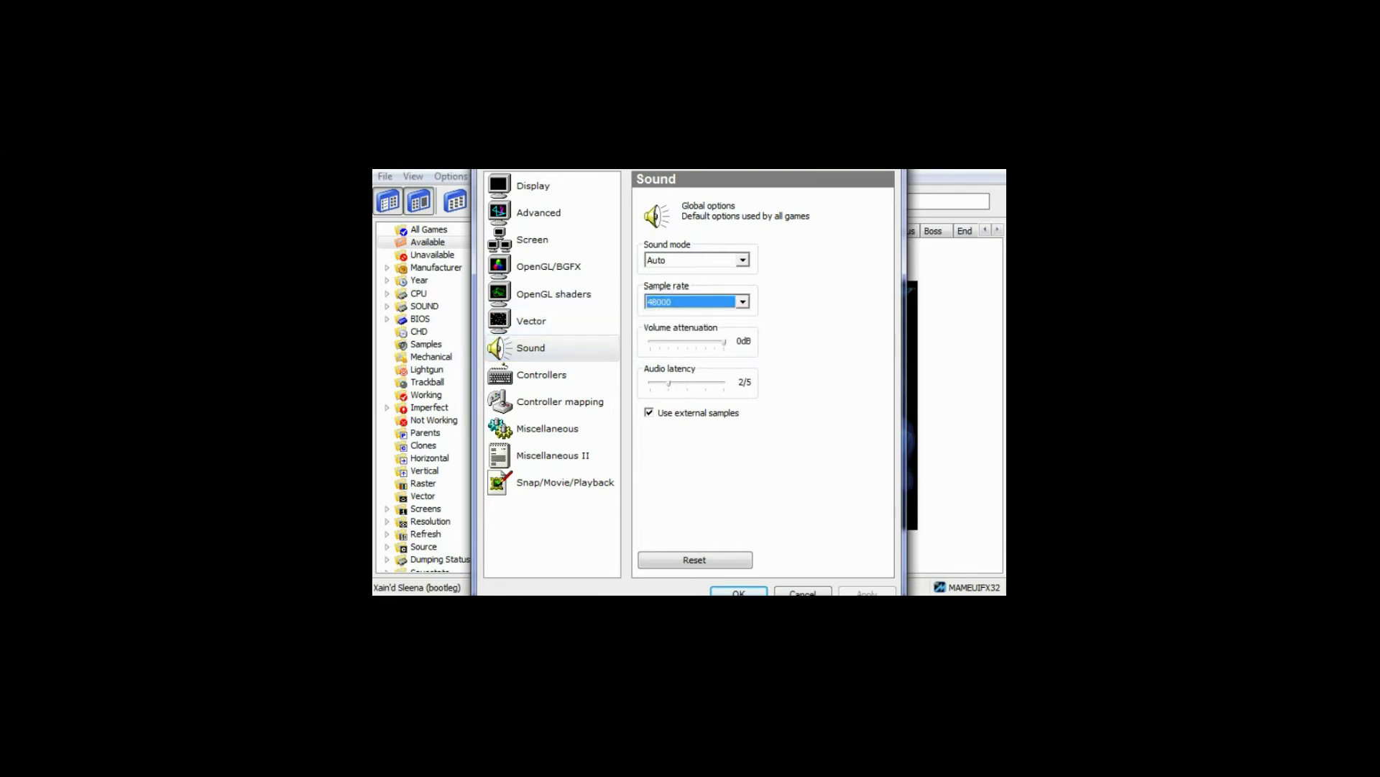
# Step: Review the Controllers, Controller mapping, Miscellaneous, Miscellaneous II and Snap/Movie/Playback default options, and close the options dialog
pyautogui.click(552, 375)
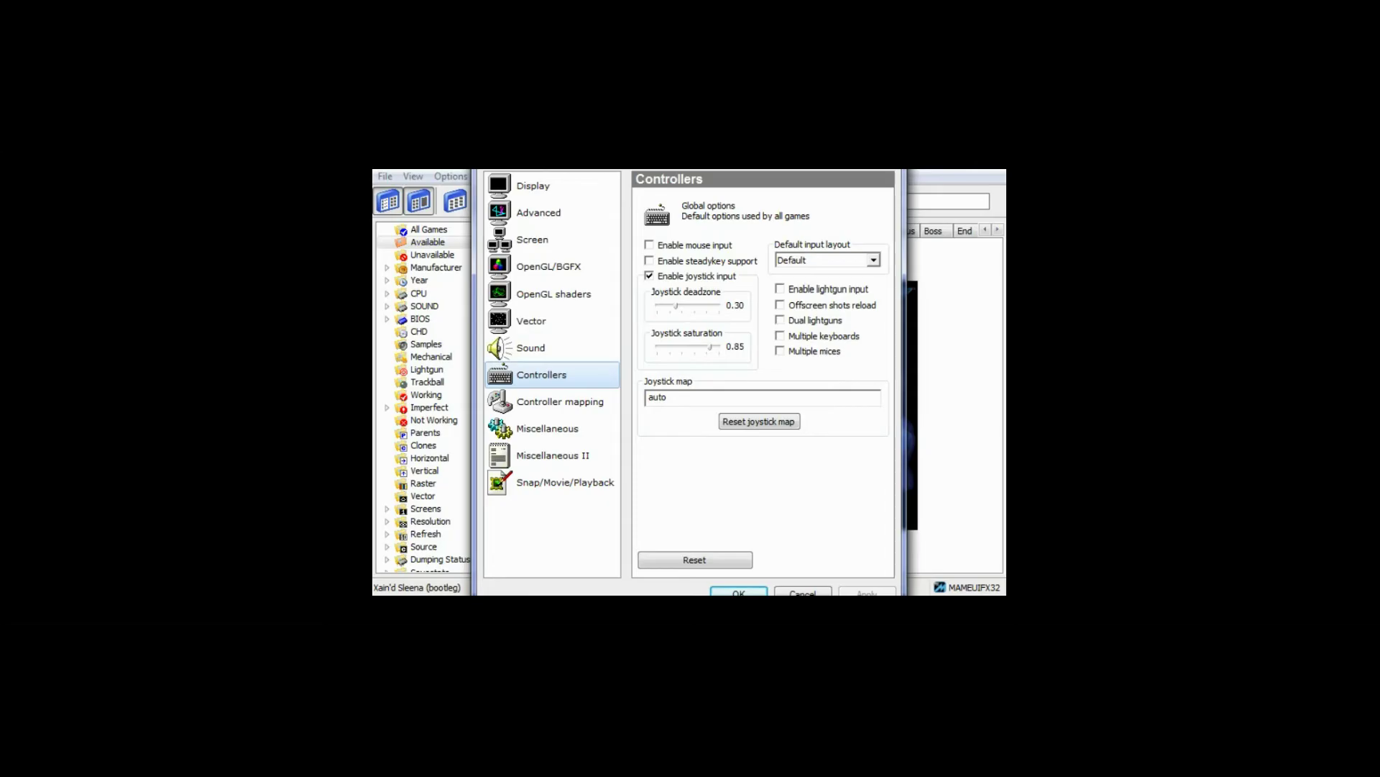
pyautogui.click(552, 401)
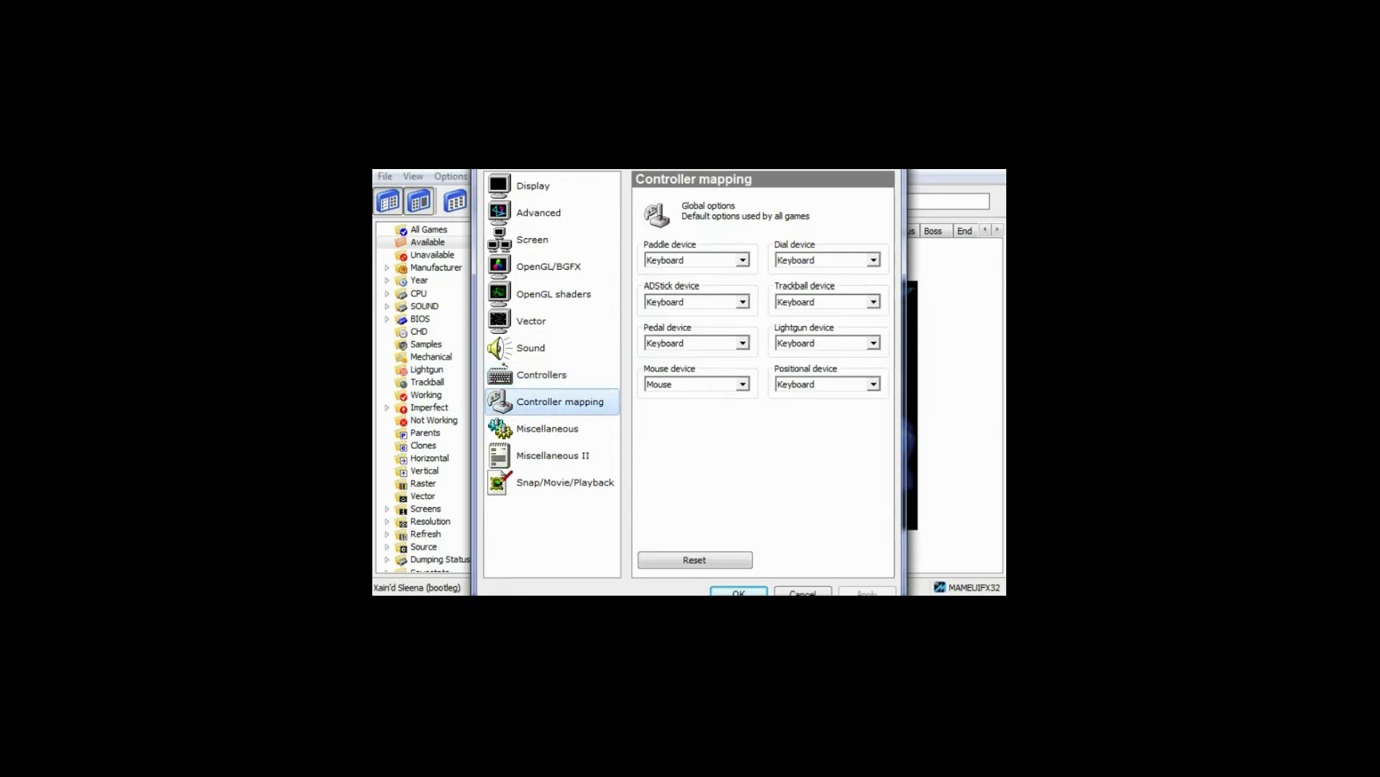
pyautogui.click(552, 428)
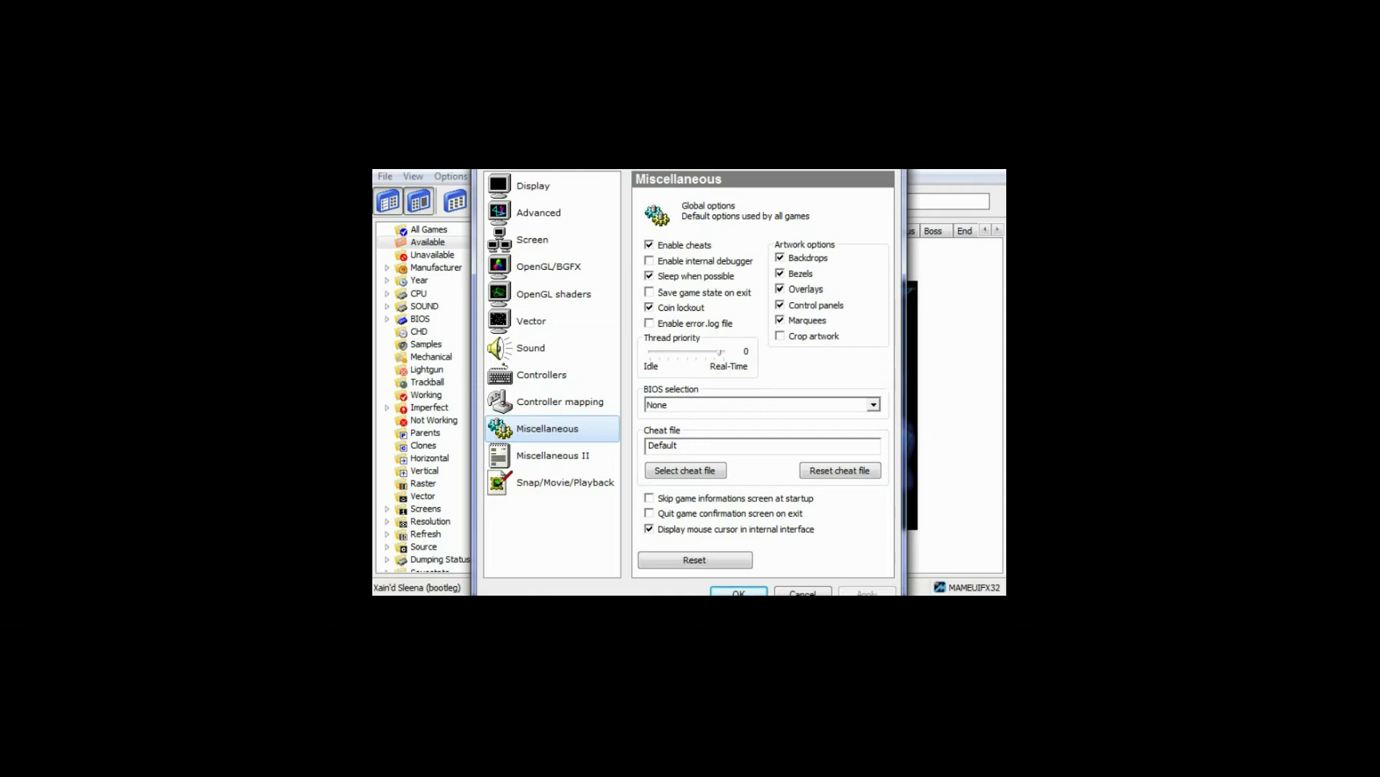
pyautogui.click(552, 455)
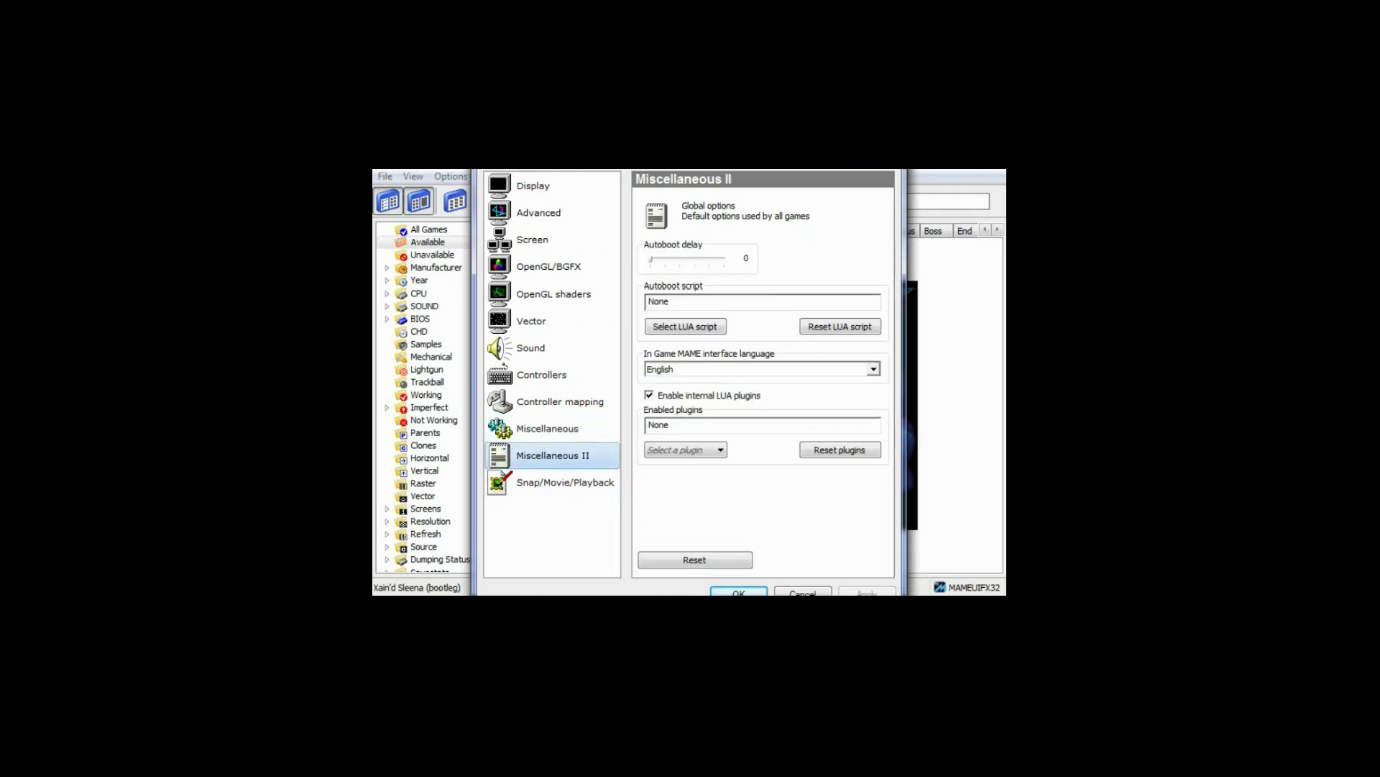
pyautogui.click(565, 482)
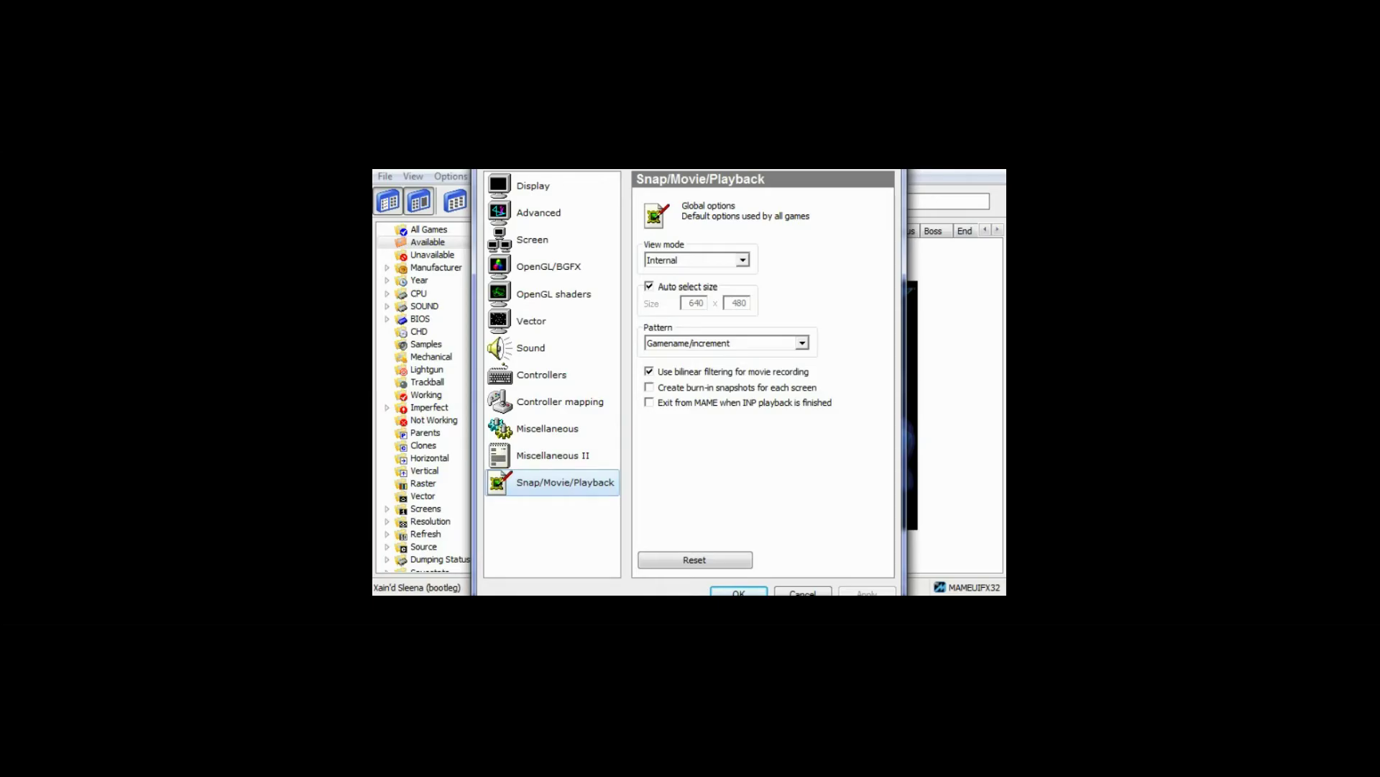
pyautogui.click(739, 592)
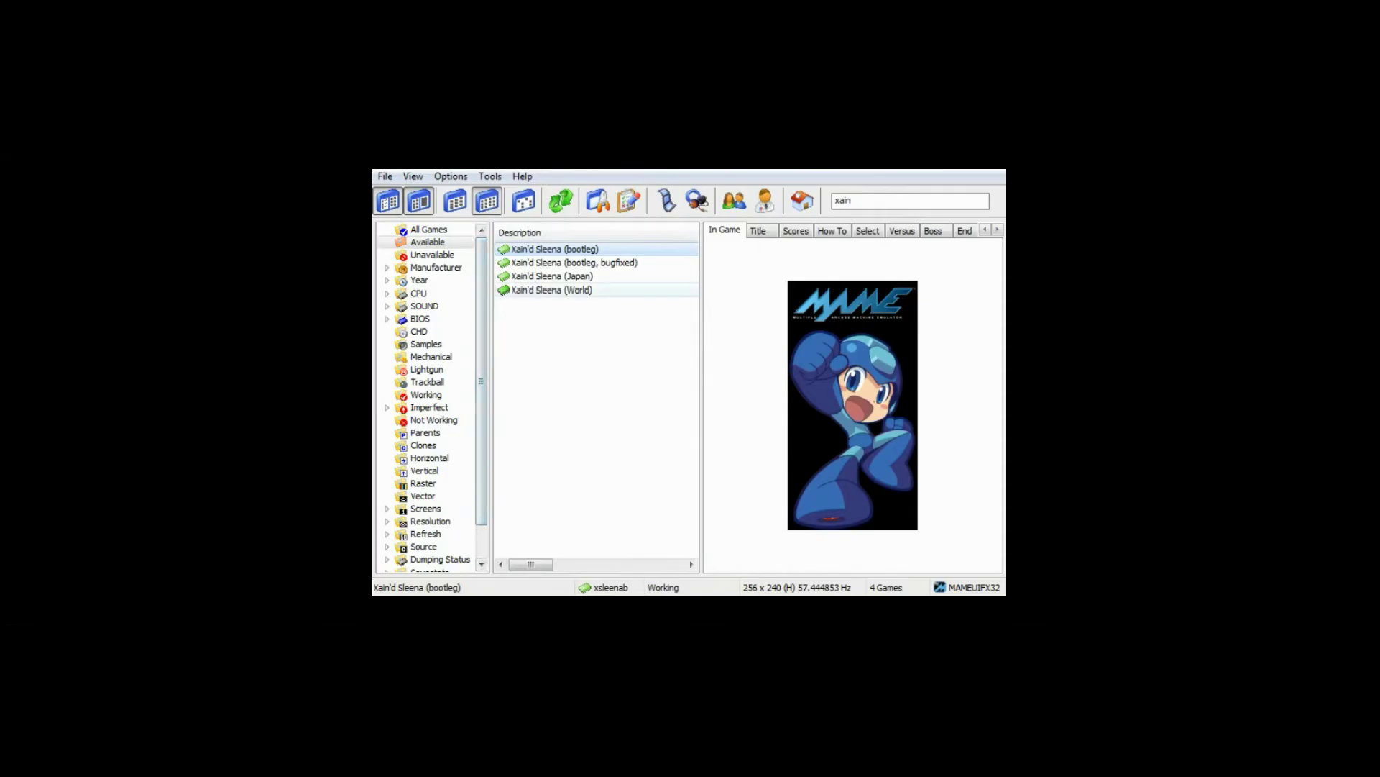
# Step: View the custom game filters for the Available folder and close them without applying any
pyautogui.click(491, 176)
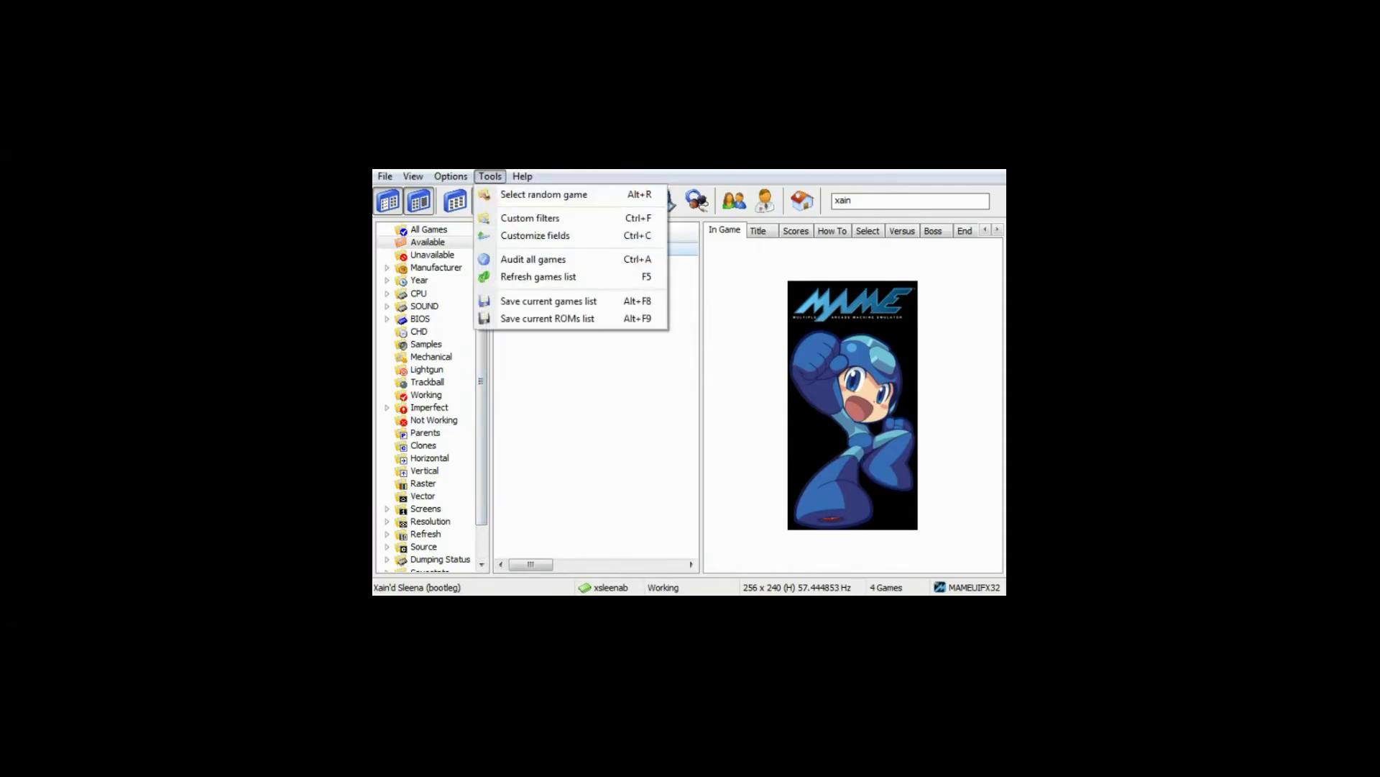
pyautogui.click(530, 217)
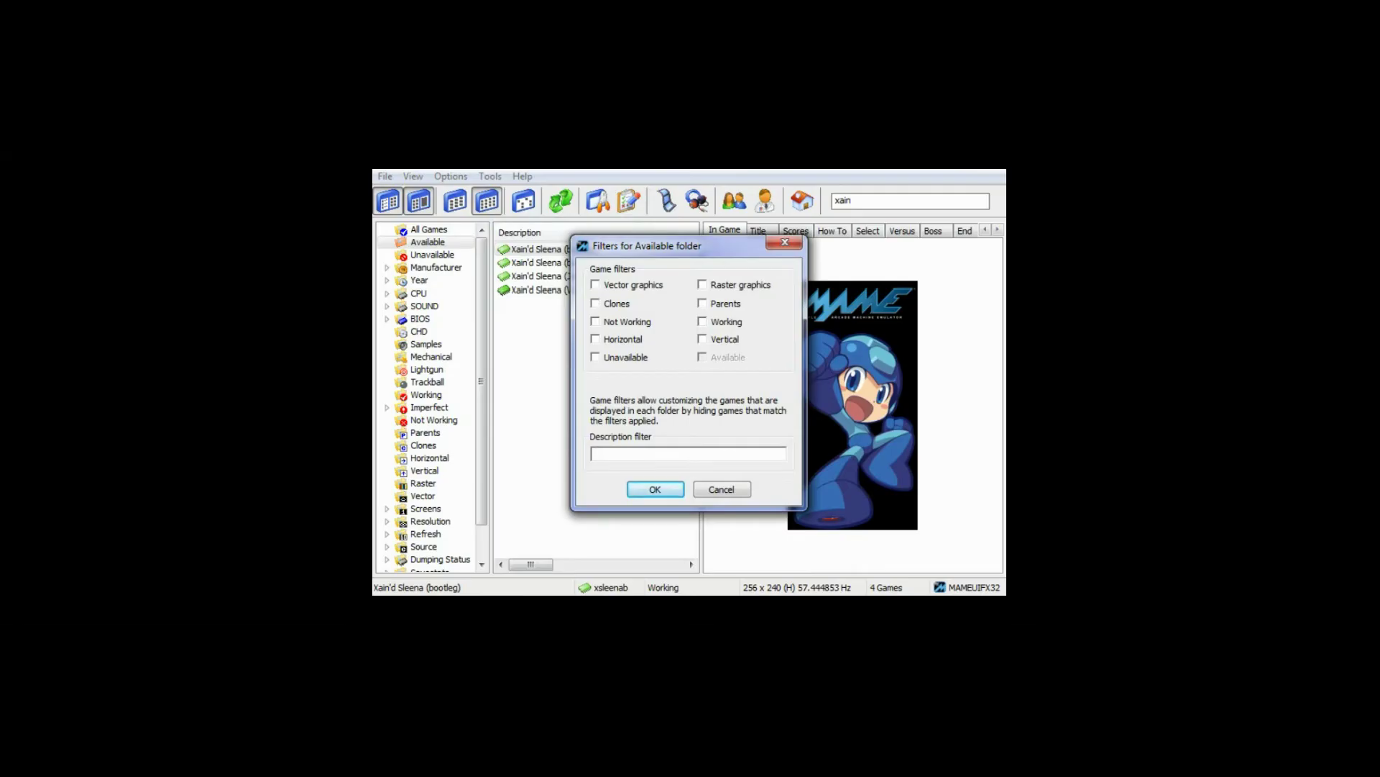
pyautogui.click(722, 489)
pyautogui.click(491, 177)
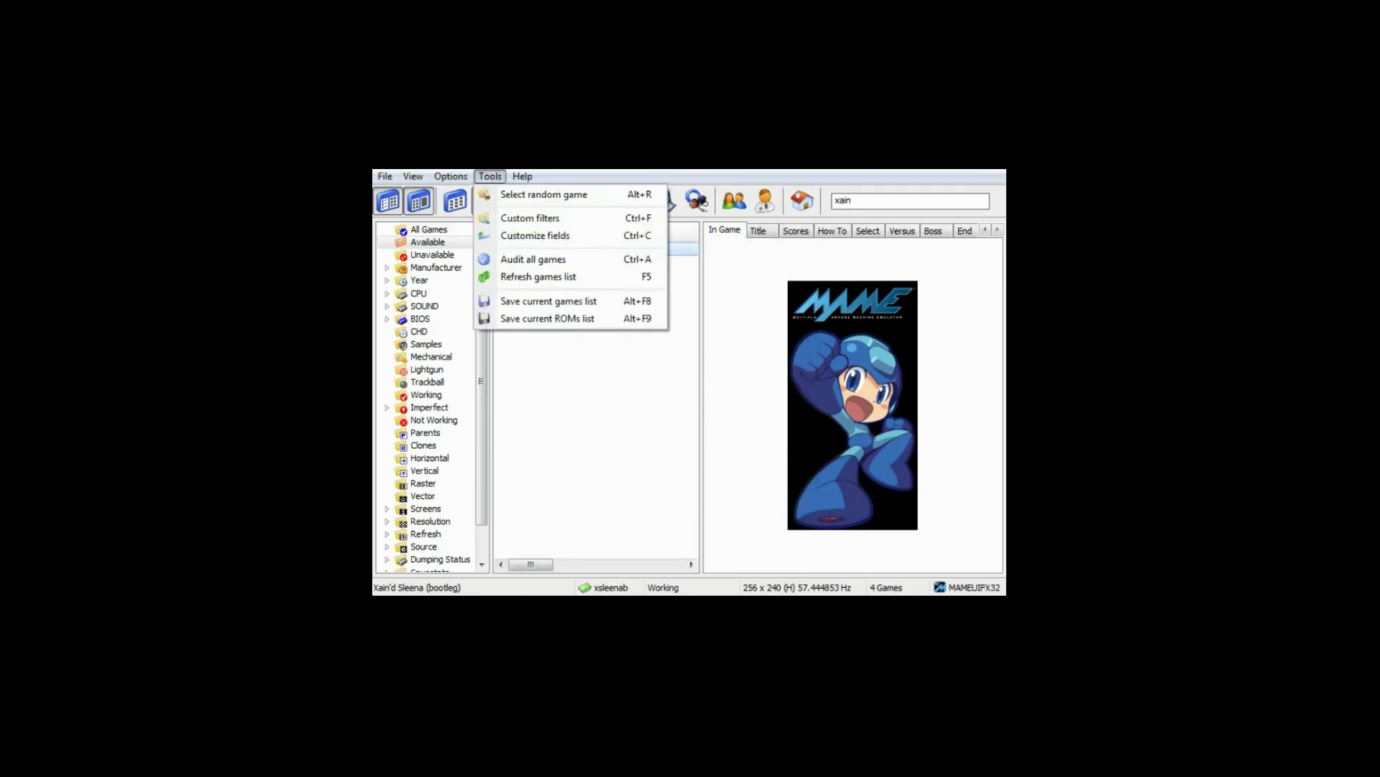
pyautogui.press('Left')
pyautogui.press('Left')
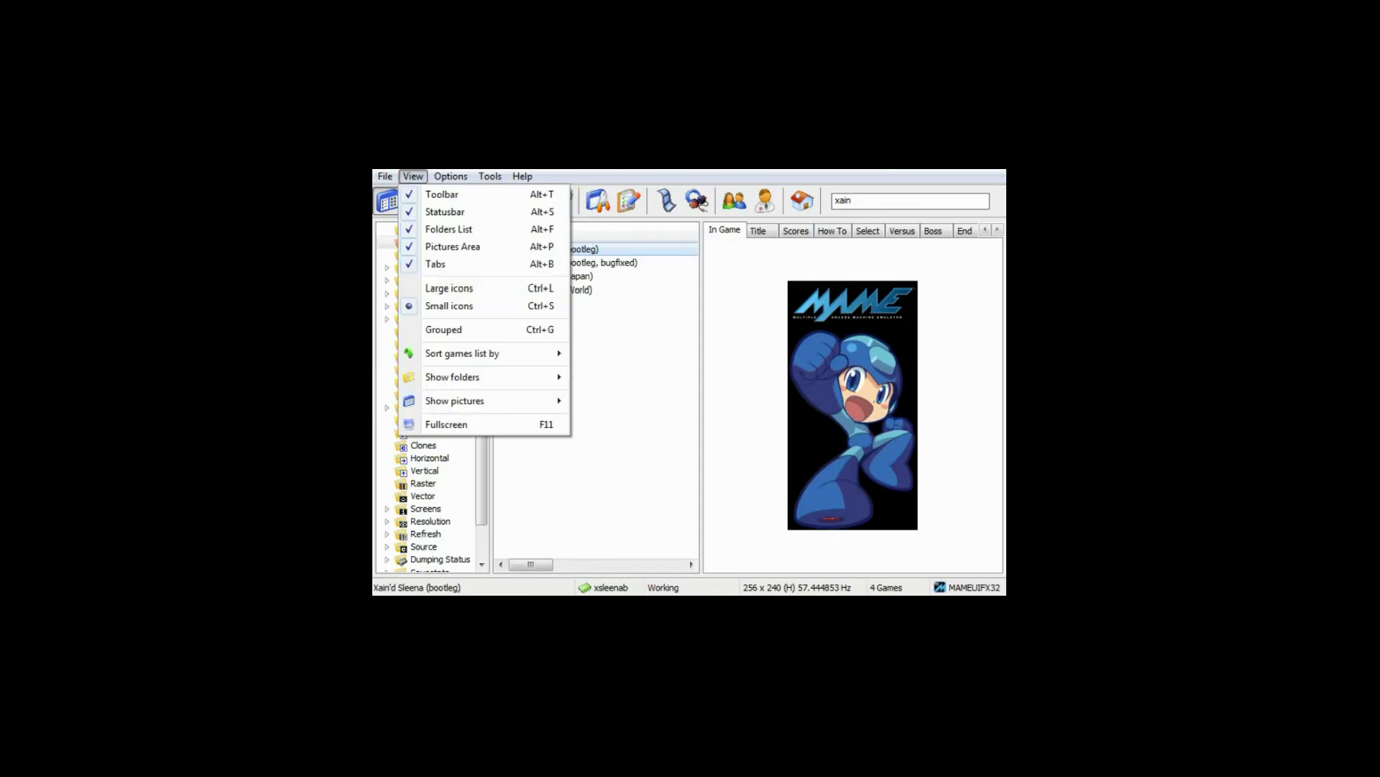
pyautogui.press('Right')
pyautogui.press('Right')
pyautogui.press('Right')
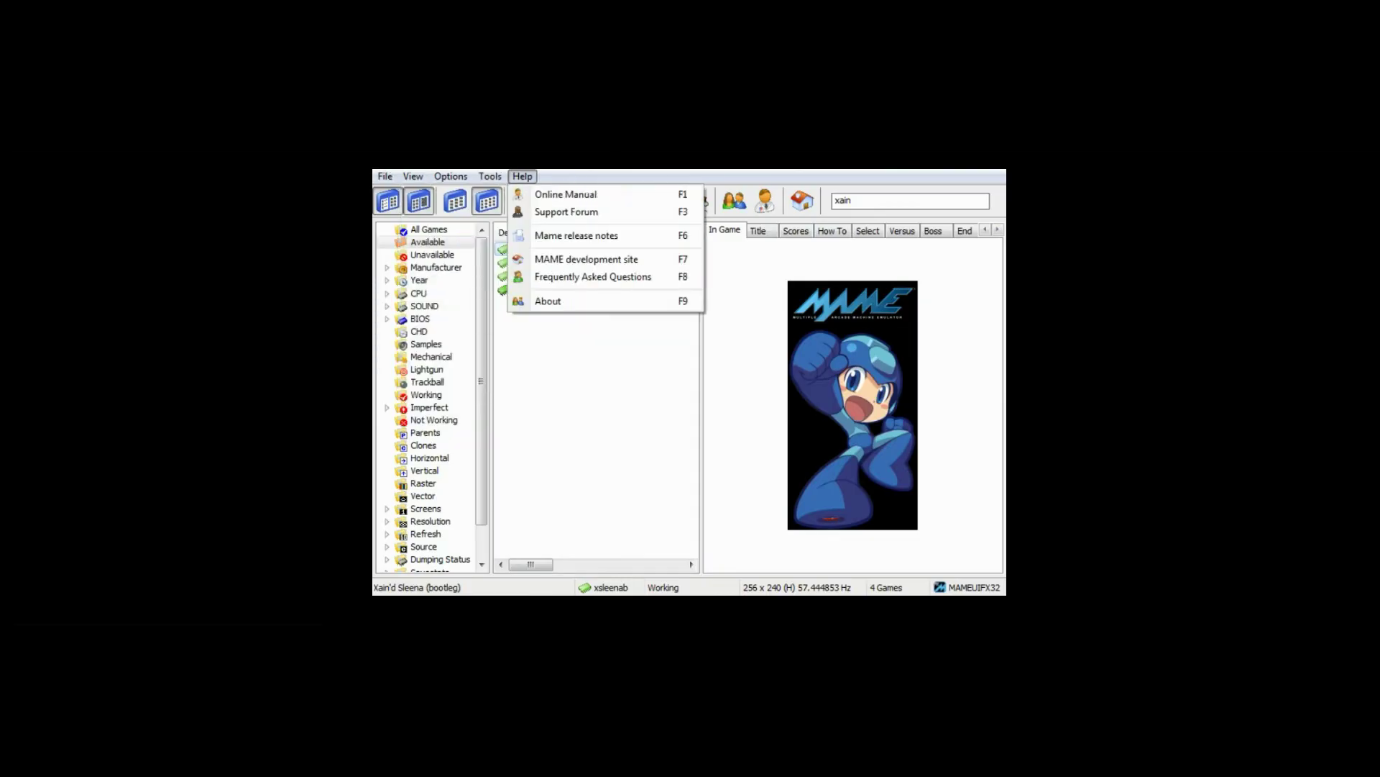
pyautogui.press('Left')
pyautogui.press('Left')
pyautogui.press('Left')
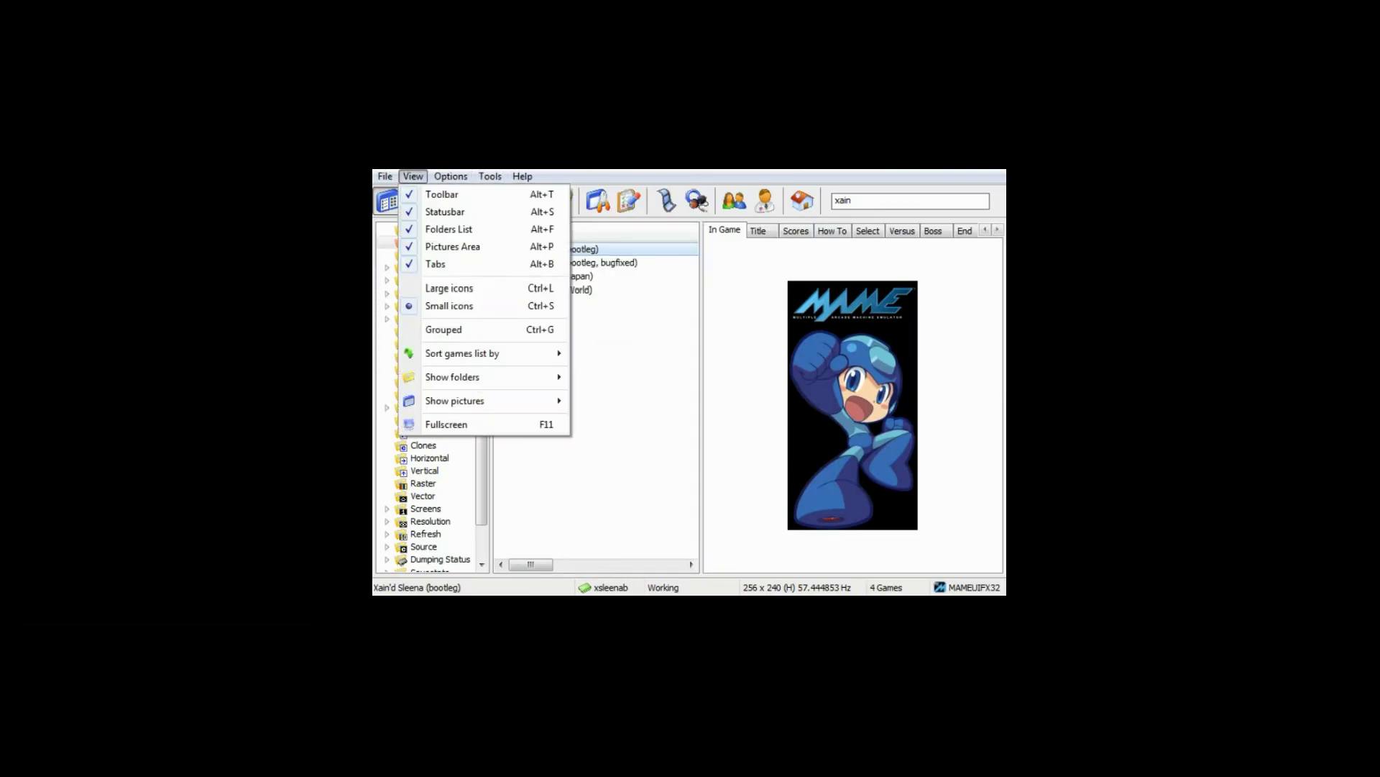
pyautogui.press('Down')
pyautogui.press('Down')
pyautogui.press('Down')
pyautogui.press('Down')
pyautogui.press('Down')
pyautogui.press('Down')
pyautogui.moveTo(489, 354)
pyautogui.press('Escape')
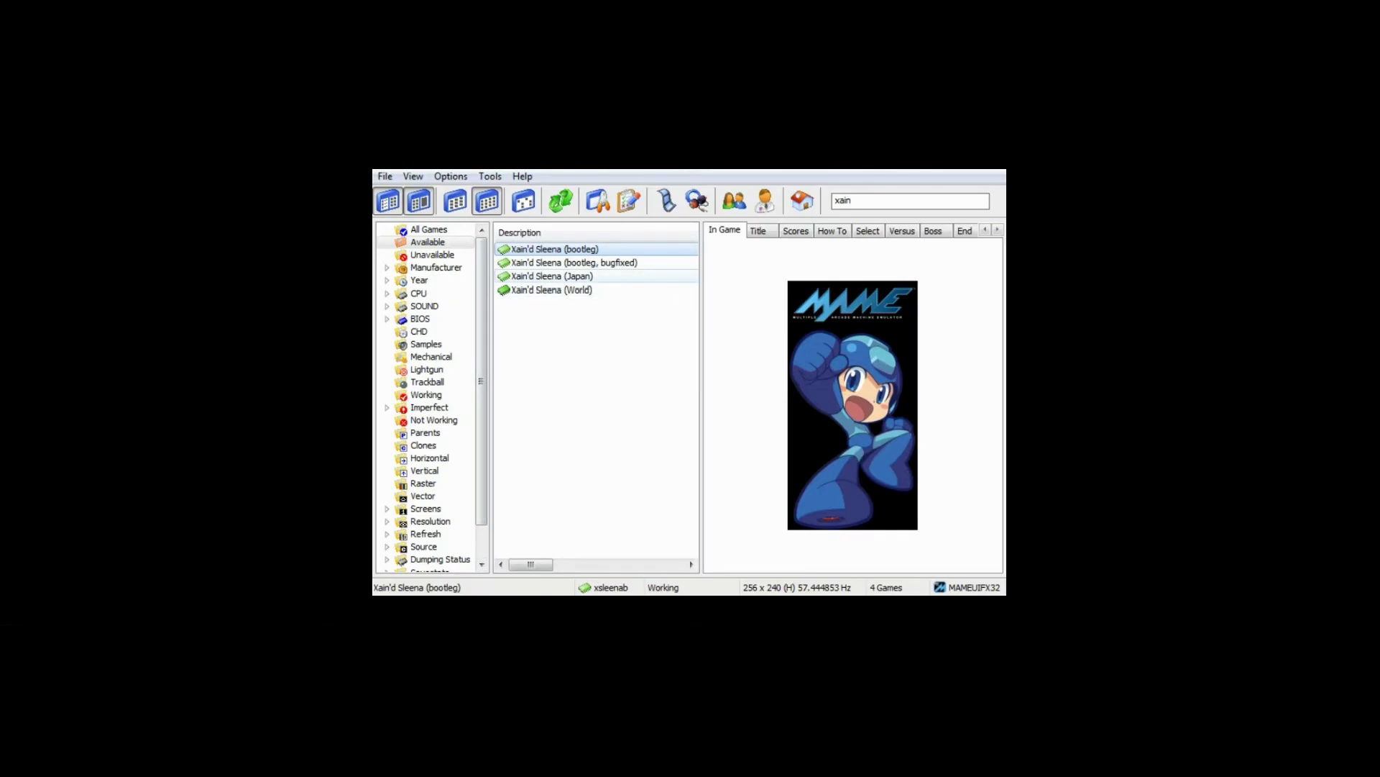
# Step: Launch Xain'd Sleena (Japan) and look through the entries of its in-game configuration menu
pyautogui.doubleClick(552, 276)
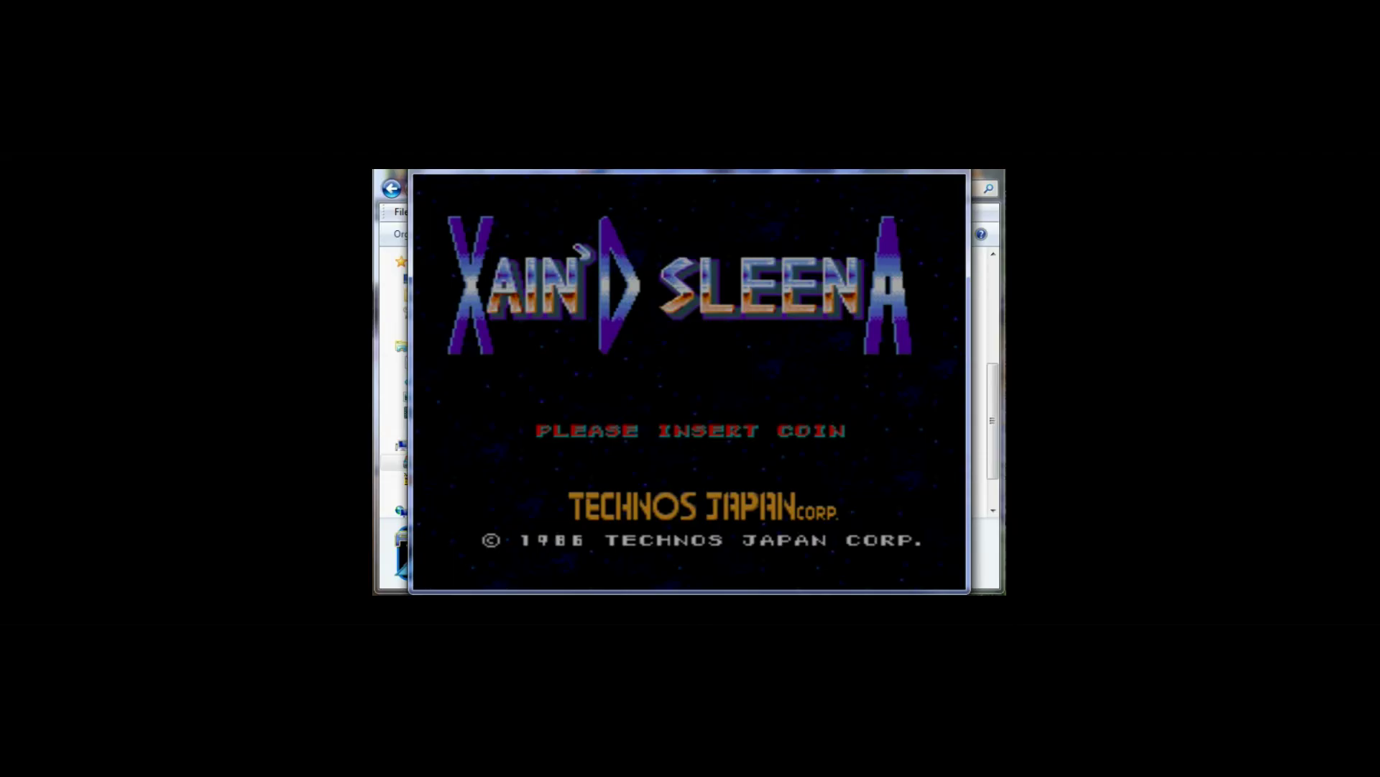
pyautogui.press('Tab')
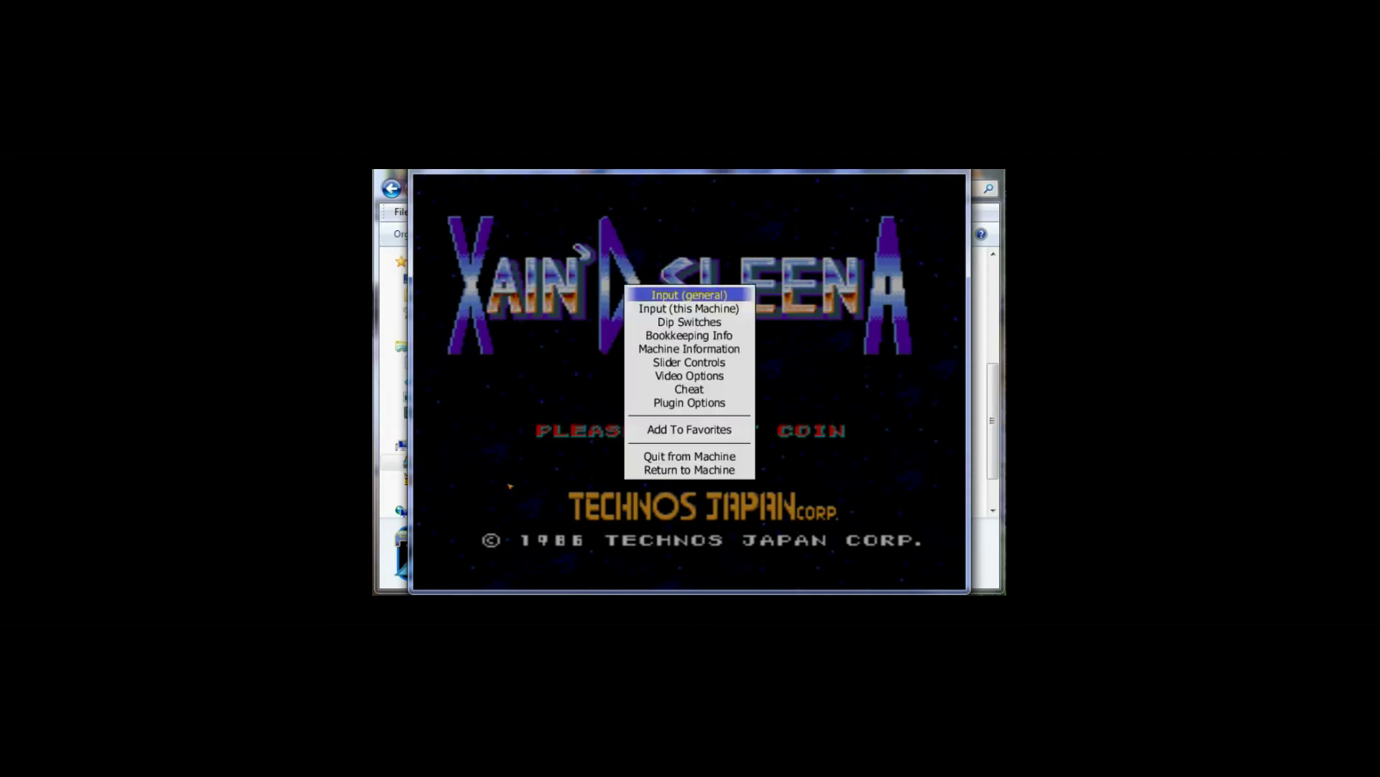
pyautogui.press('Down')
pyautogui.press('Down')
pyautogui.press('Down')
pyautogui.press('Down')
pyautogui.press('Down')
pyautogui.press('Down')
pyautogui.press('Down')
pyautogui.press('Down')
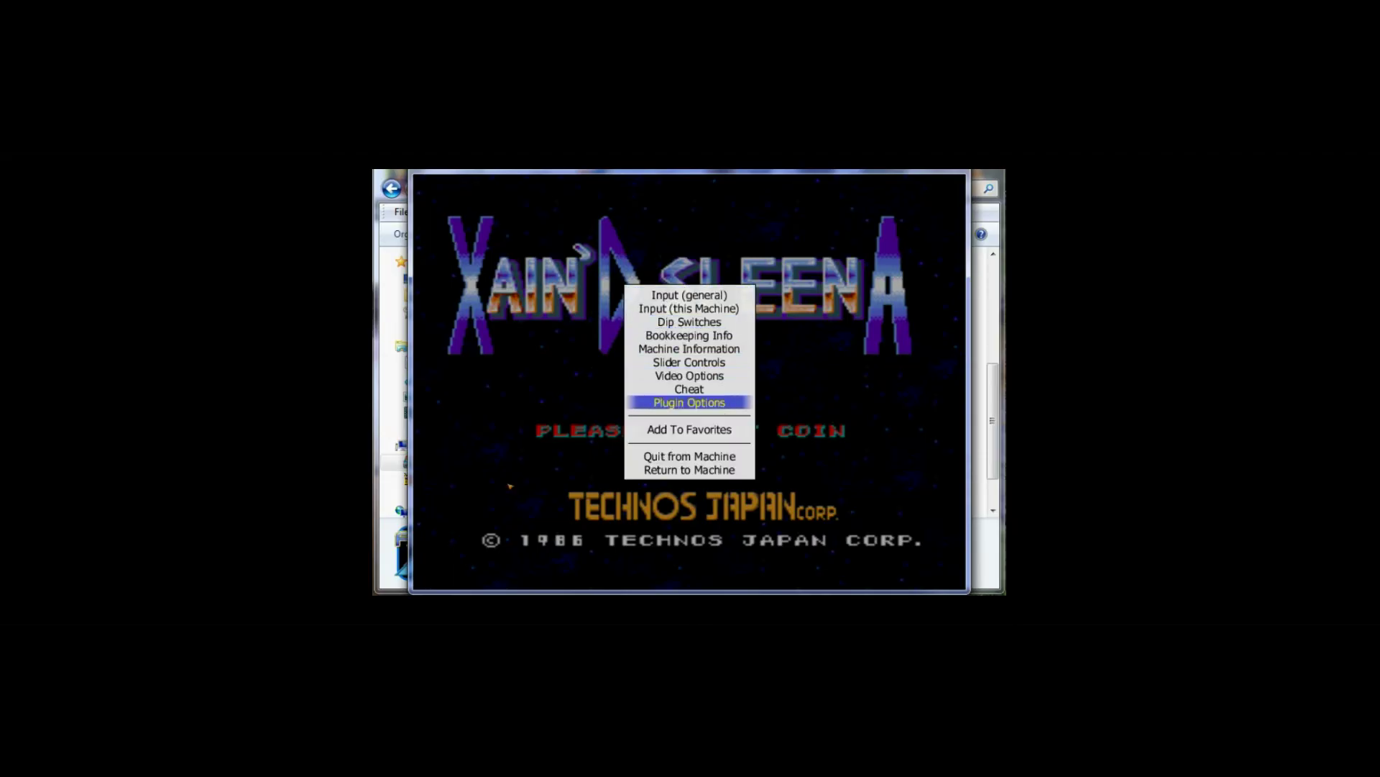
pyautogui.press('Up')
pyautogui.press('Up')
pyautogui.press('Up')
pyautogui.press('Up')
pyautogui.press('Up')
pyautogui.press('Up')
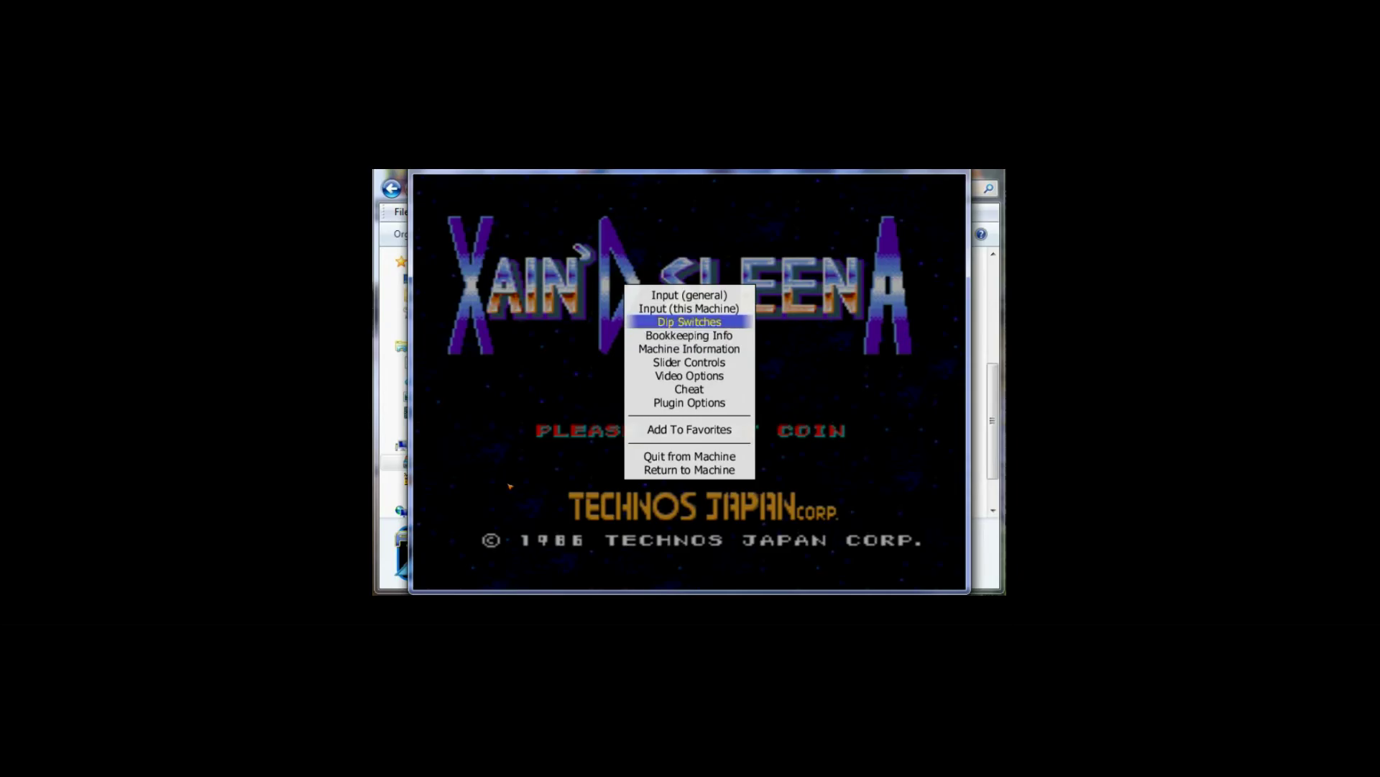
pyautogui.press('Up')
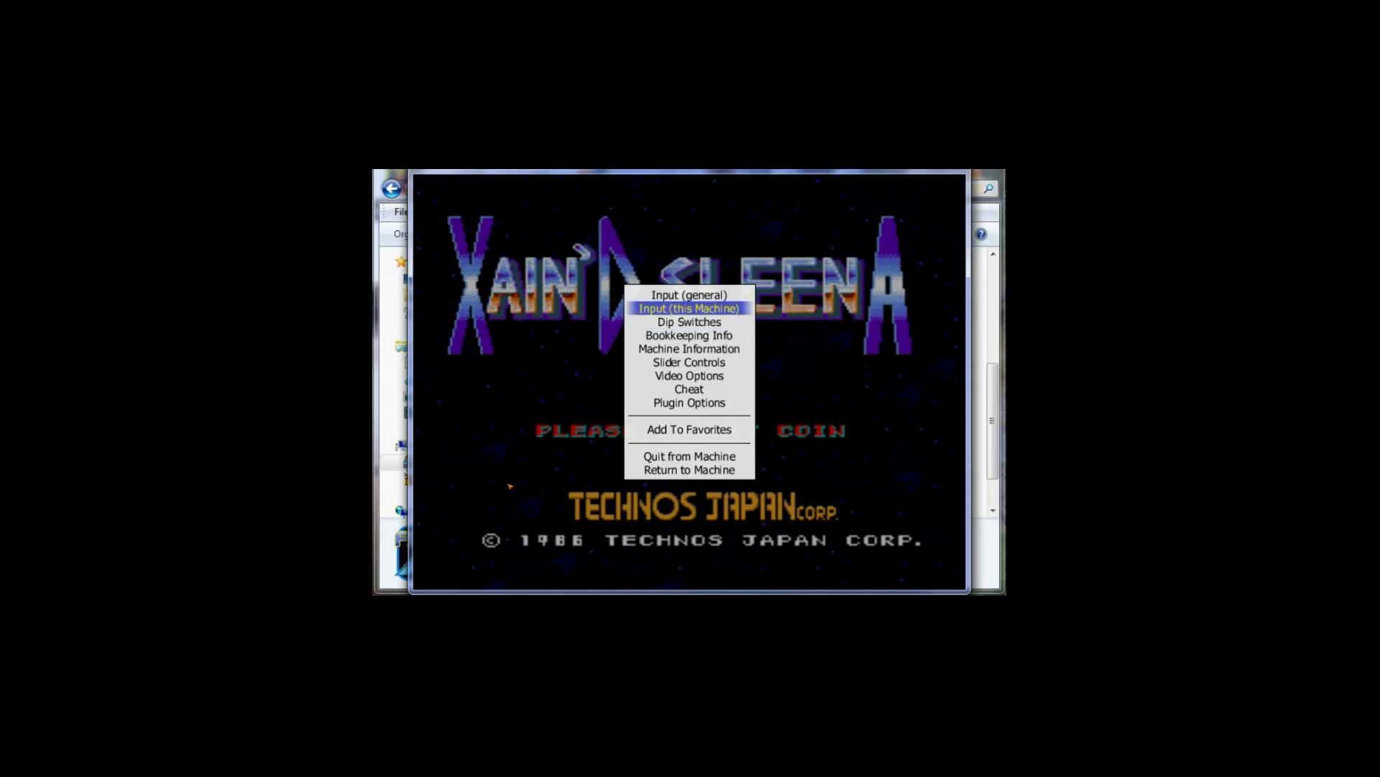
pyautogui.press('Up')
pyautogui.press('Down')
pyautogui.press('Up')
# Step: In the general inputs for the user interface, assign the P key to Pause
pyautogui.press('Return')
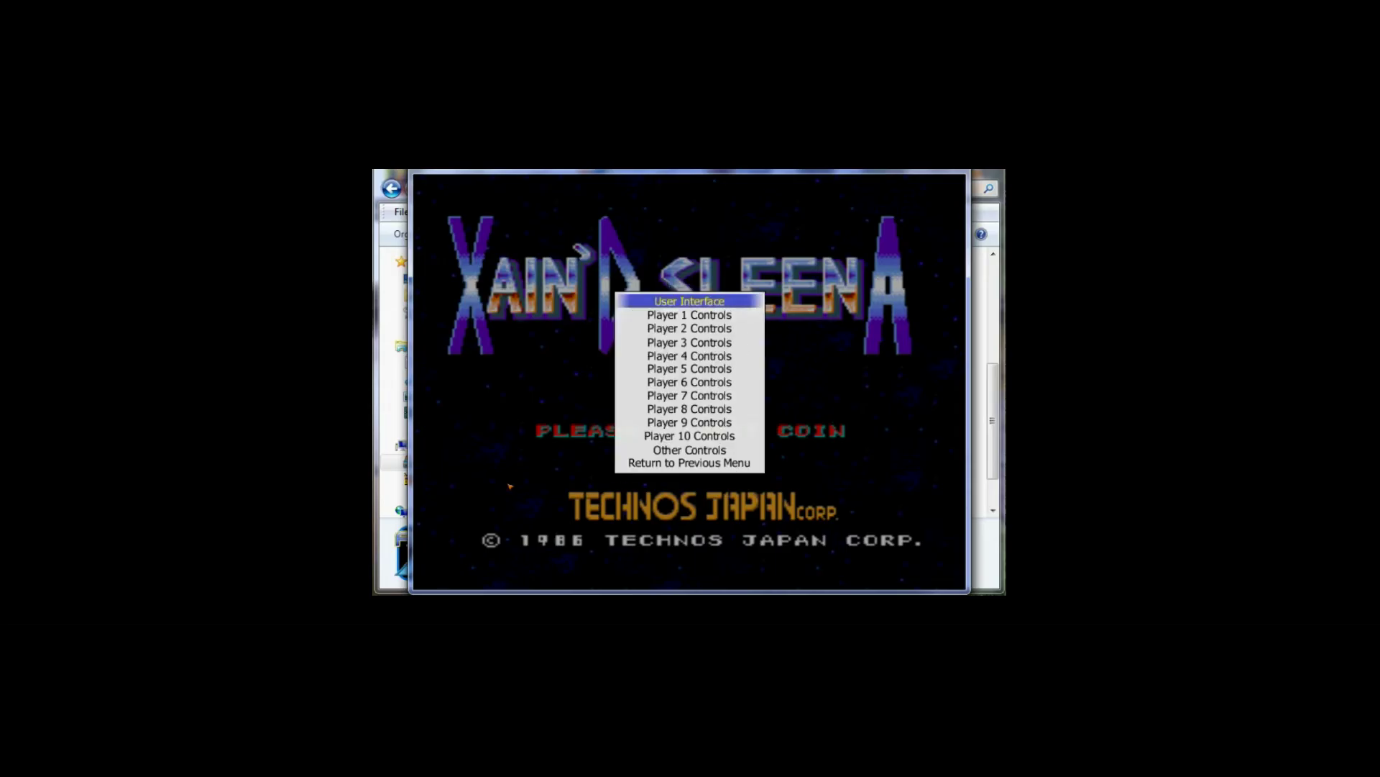
pyautogui.press('Return')
pyautogui.press('Down')
pyautogui.press('Down')
pyautogui.press('Down')
pyautogui.press('Down')
pyautogui.press('Down')
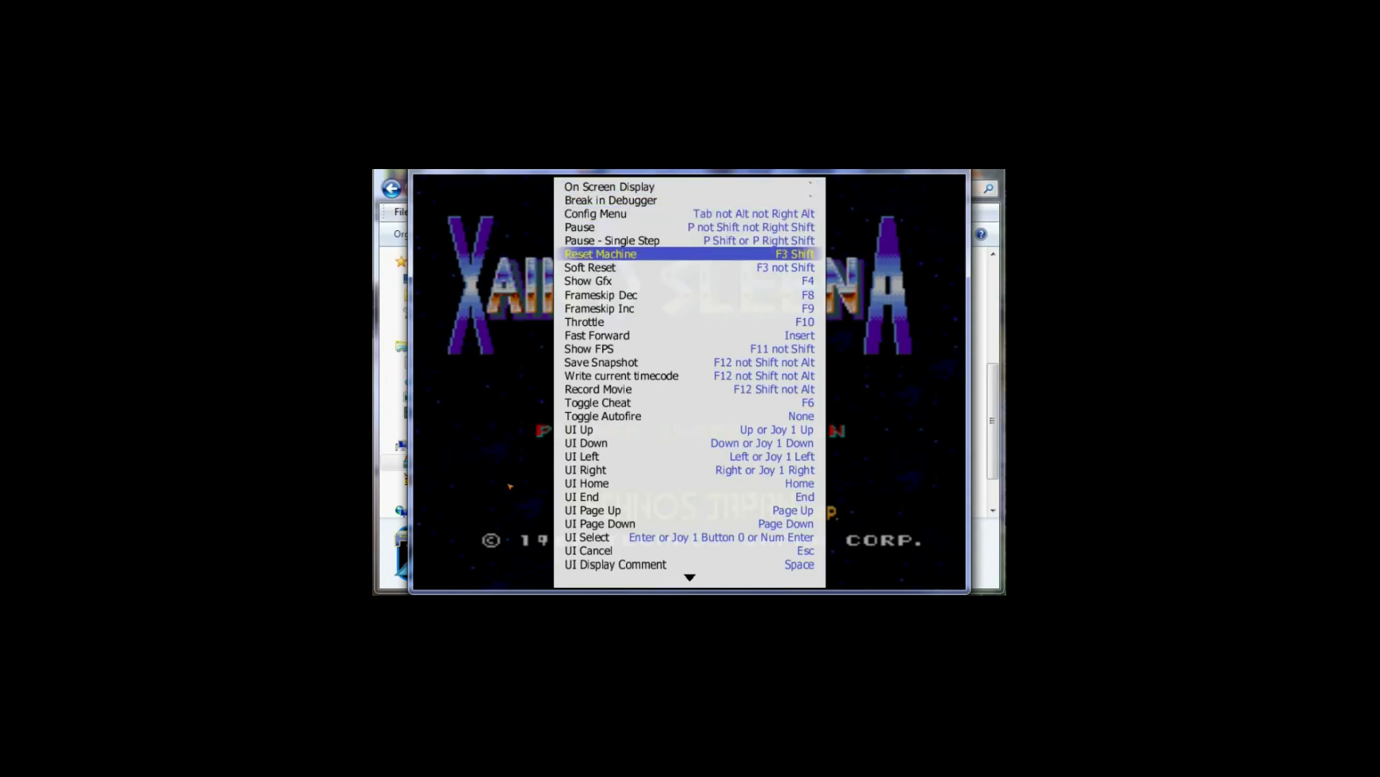
pyautogui.press('Down')
pyautogui.press('Up')
pyautogui.press('Up')
pyautogui.press('Up')
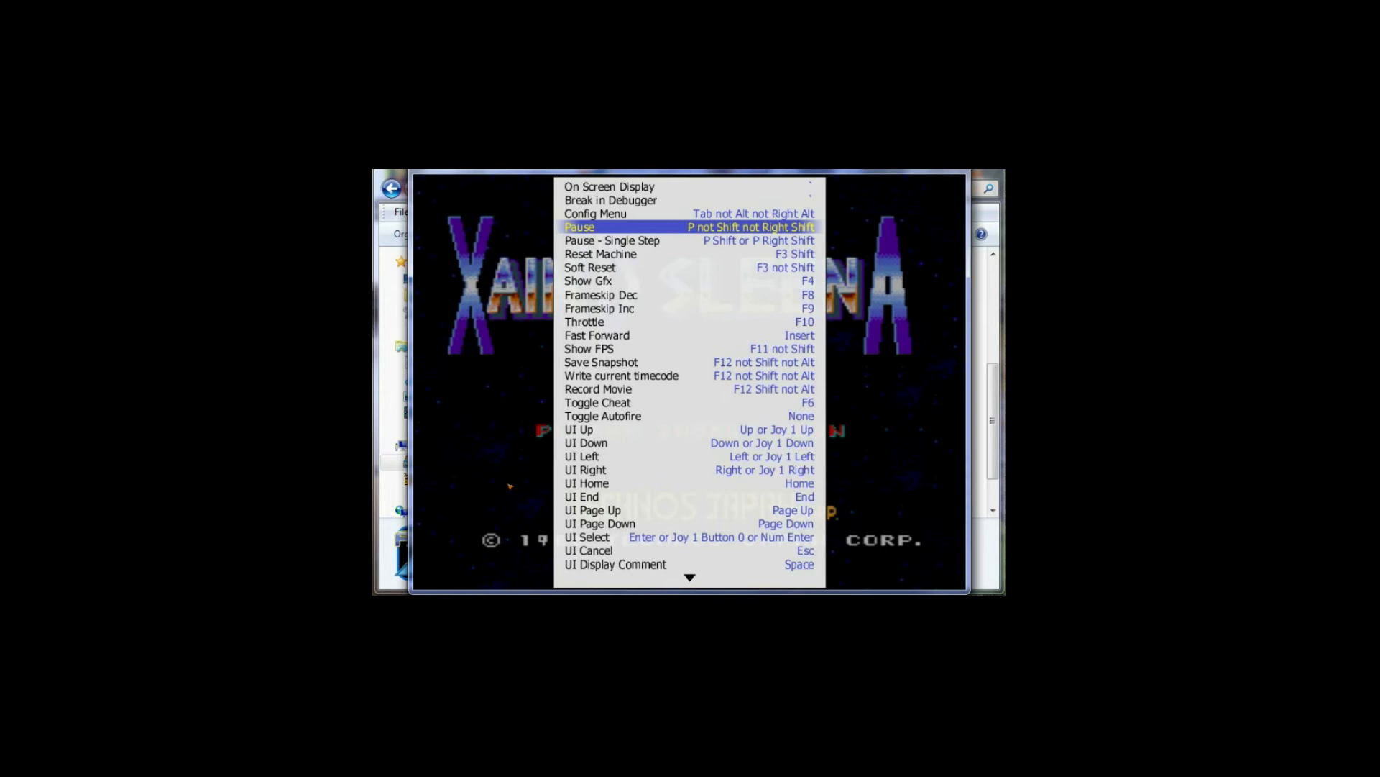
pyautogui.press('Return')
pyautogui.press('p')
# Step: Examine the remaining user interface key assignments, including Fast Forward, Toggle Cheat, Save State and Load State, and return to the in-game configuration menu
pyautogui.press('Down')
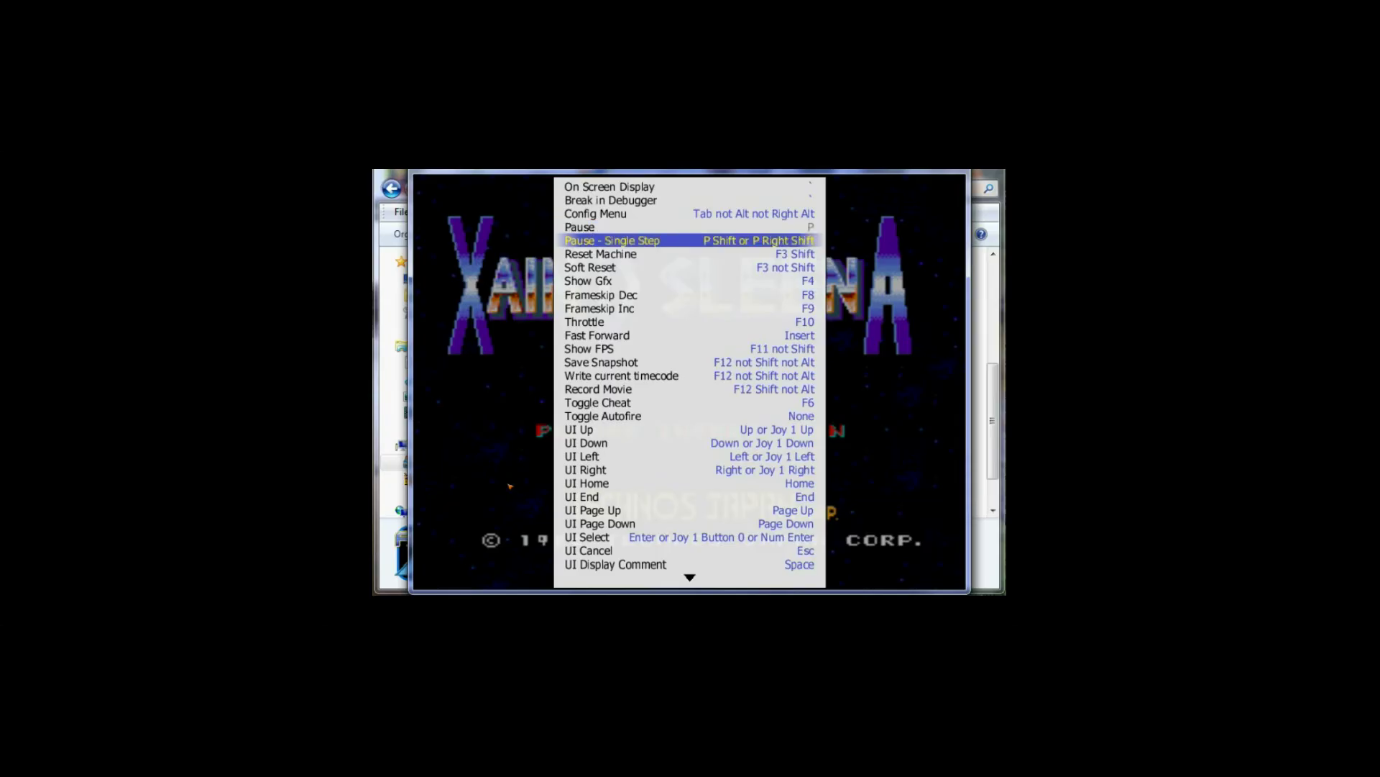
pyautogui.press('Down')
pyautogui.press('Up')
pyautogui.press('Up')
pyautogui.press('Up')
pyautogui.press('Down')
pyautogui.press('Down')
pyautogui.press('Down')
pyautogui.press('Down')
pyautogui.press('Down')
pyautogui.press('Down')
pyautogui.press('Down')
pyautogui.press('Down')
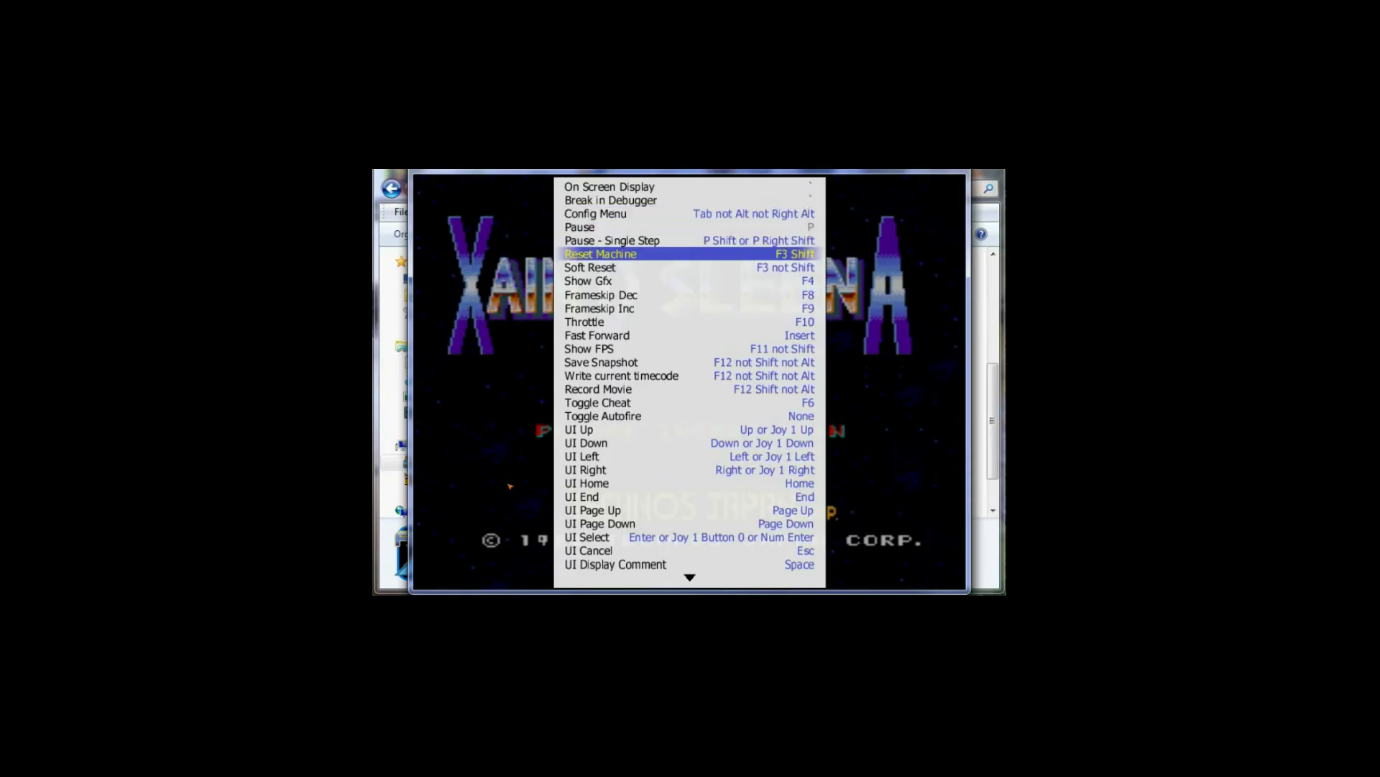
pyautogui.press('Down')
pyautogui.press('Down')
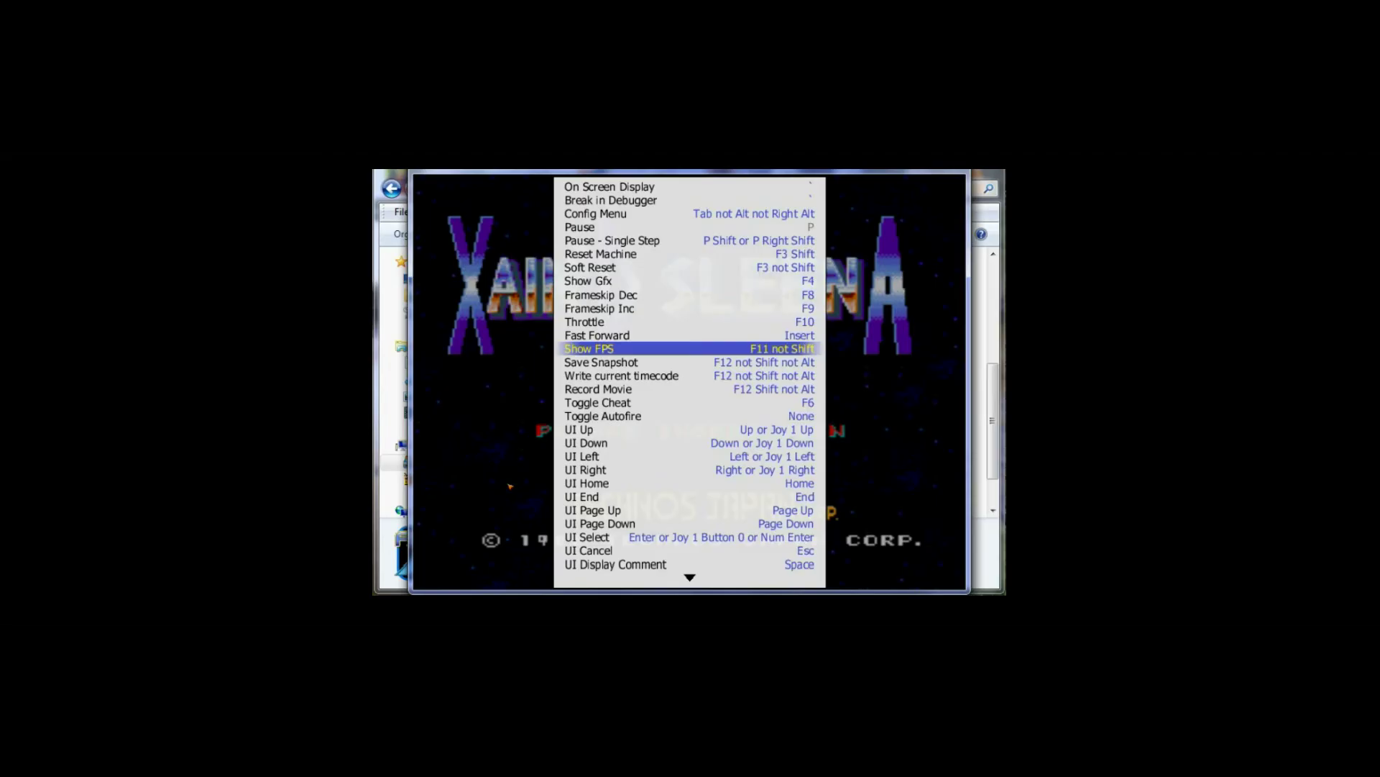
pyautogui.press('Up')
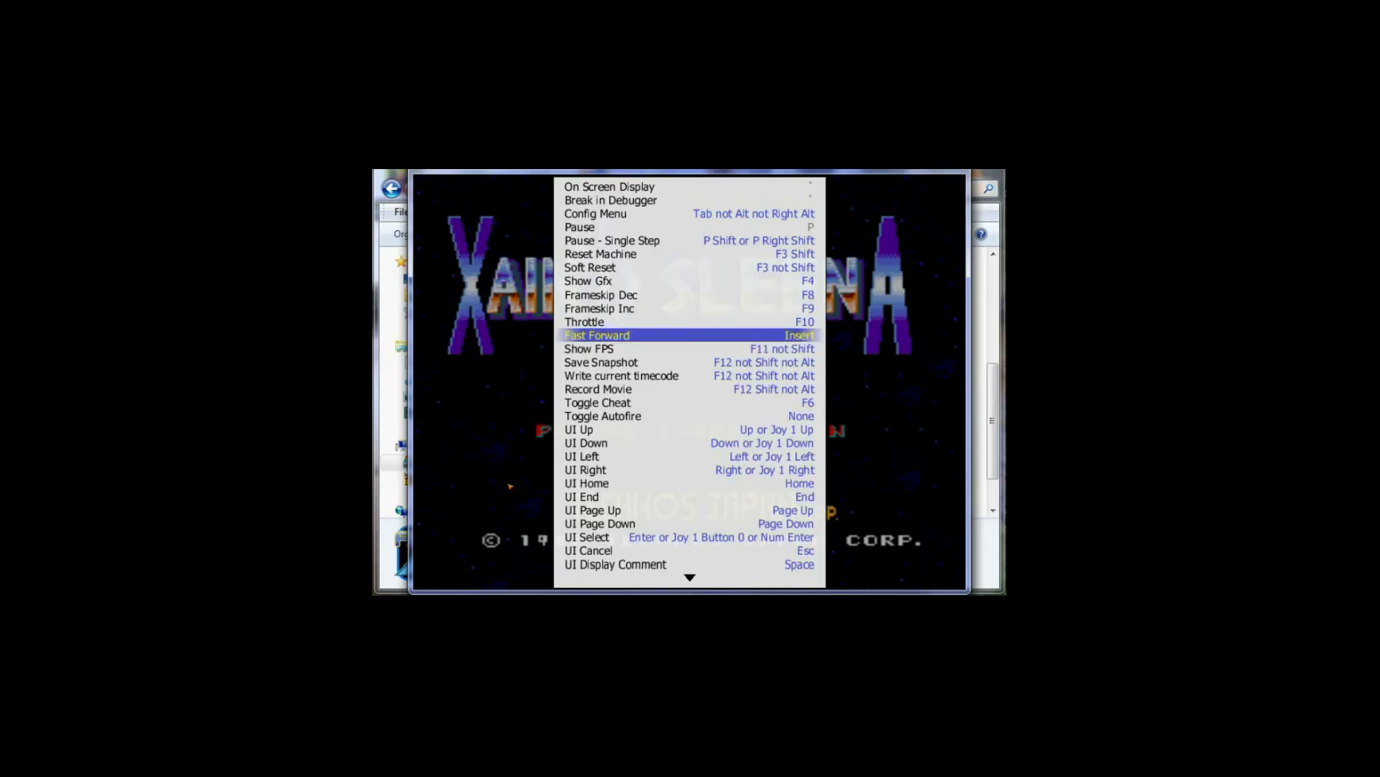
pyautogui.press('Down')
pyautogui.press('Down')
pyautogui.press('Down')
pyautogui.press('Down')
pyautogui.press('Down')
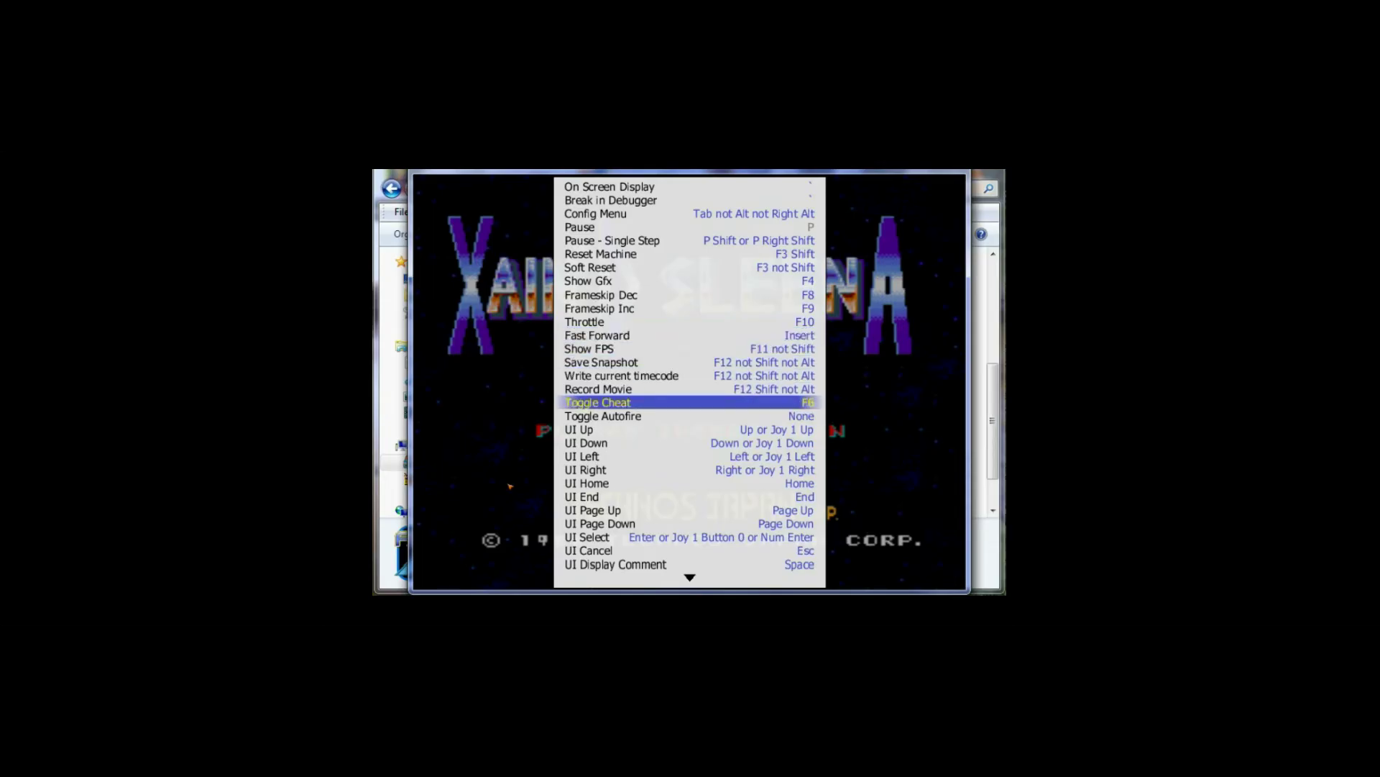
pyautogui.press('Up')
pyautogui.press('Down')
pyautogui.press('Down')
pyautogui.press('Down')
pyautogui.press('Down')
pyautogui.press('Down')
pyautogui.press('Down')
pyautogui.press('Down')
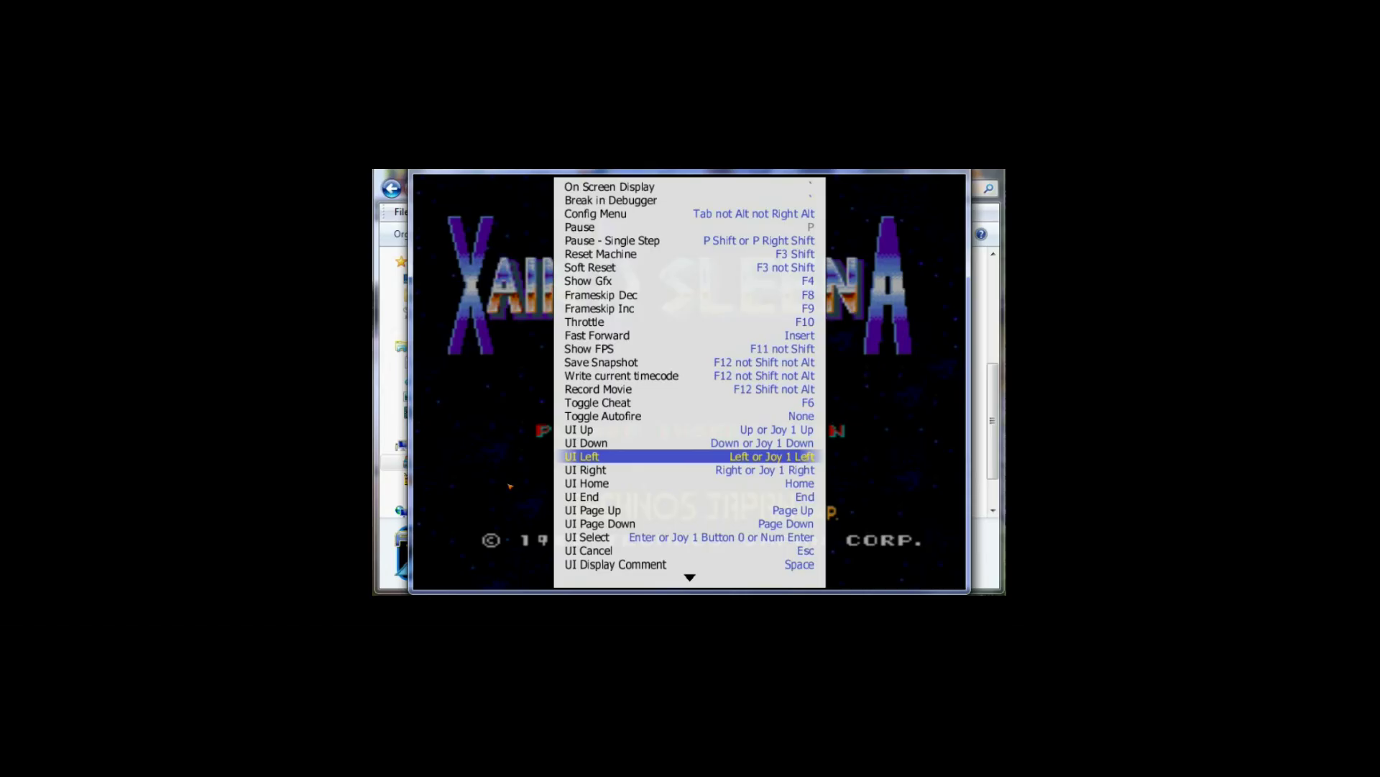
pyautogui.press('Down')
pyautogui.press('Down')
pyautogui.press('Down')
pyautogui.press('Down')
pyautogui.press('Down')
pyautogui.press('Down')
pyautogui.press('Down')
pyautogui.press('Down')
pyautogui.press('Down')
pyautogui.press('Down')
pyautogui.press('Down')
pyautogui.press('Down')
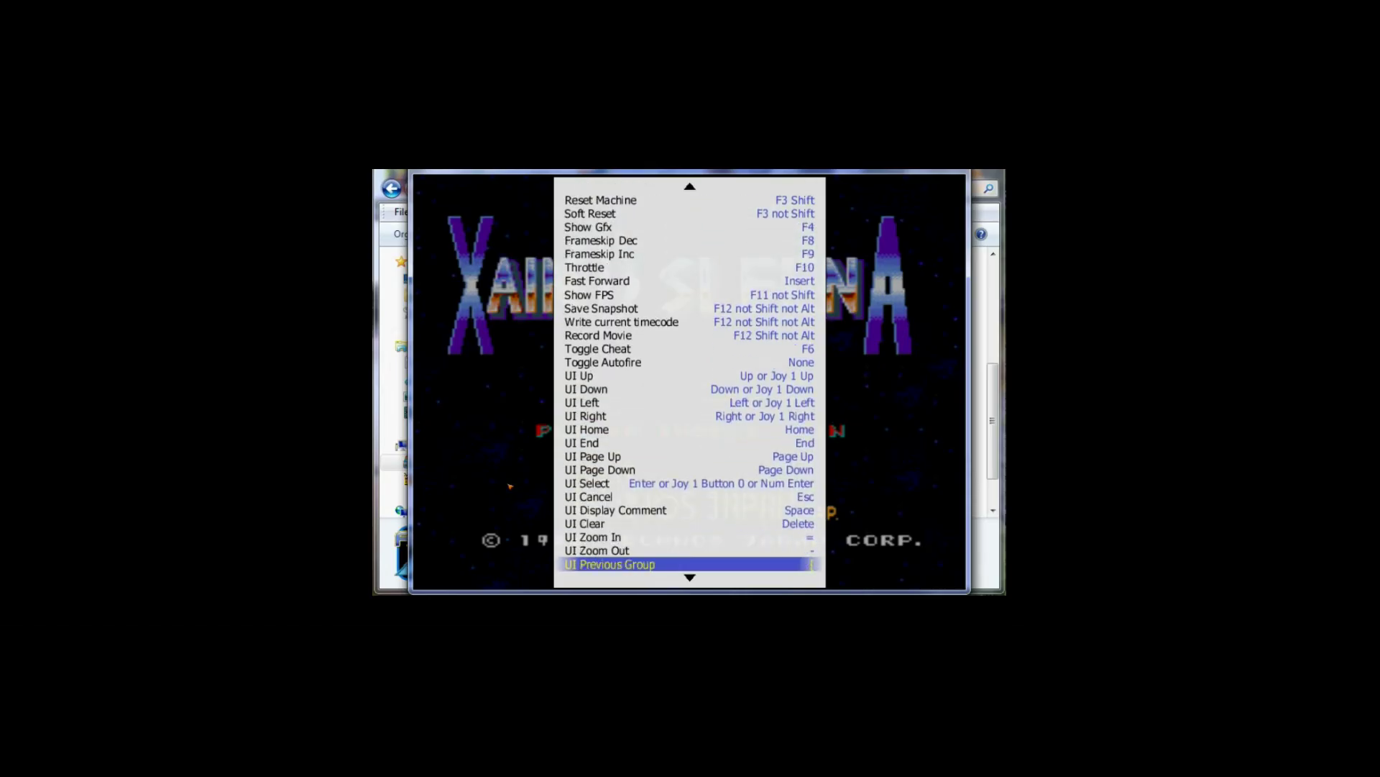
pyautogui.press('Up')
pyautogui.press('Up')
pyautogui.press('Up')
pyautogui.press('Down')
pyautogui.press('Down')
pyautogui.press('Down')
pyautogui.press('Down')
pyautogui.press('Down')
pyautogui.press('Down')
pyautogui.press('Down')
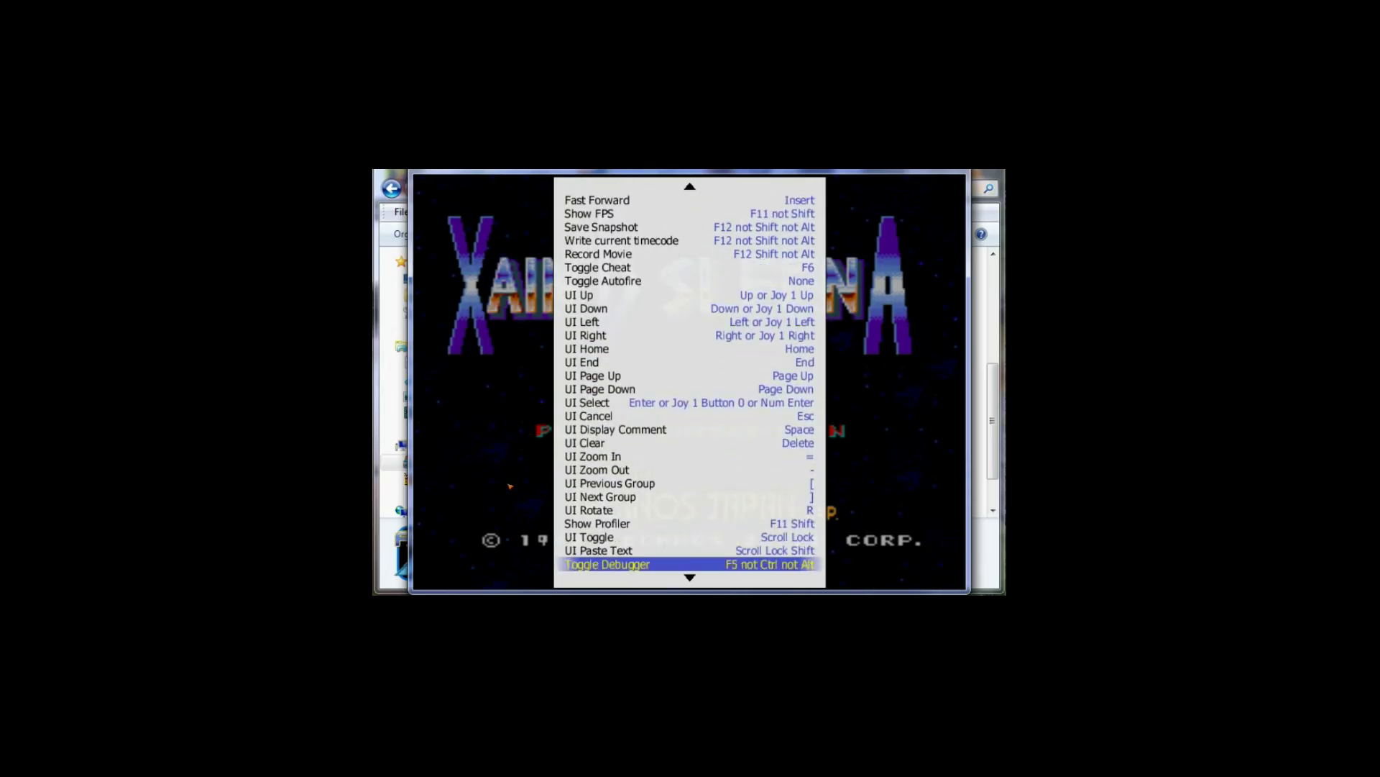
pyautogui.press('Up')
pyautogui.press('Down')
pyautogui.press('Down')
pyautogui.press('Down')
pyautogui.press('Down')
pyautogui.press('Up')
pyautogui.press('Up')
pyautogui.press('Up')
pyautogui.press('Up')
pyautogui.press('Up')
pyautogui.press('Up')
pyautogui.press('Up')
pyautogui.press('Up')
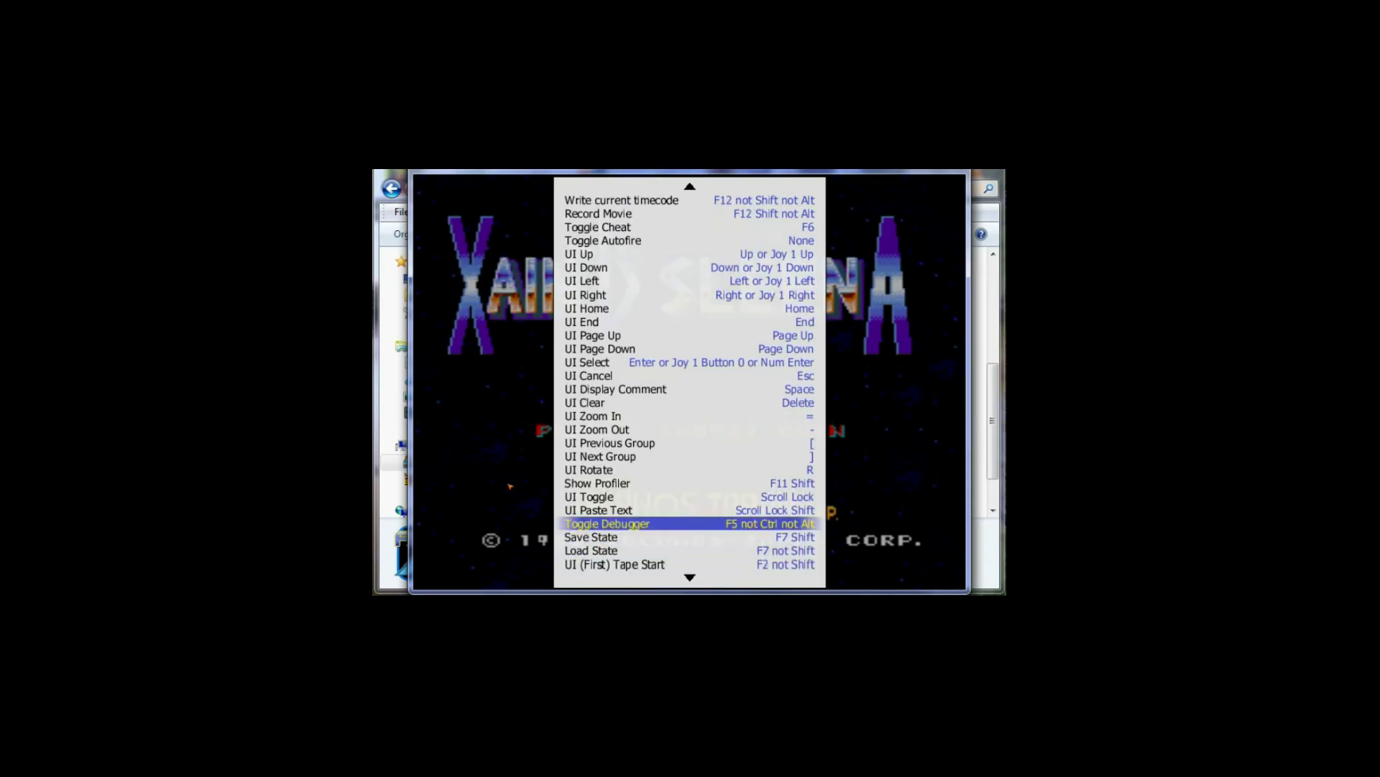
pyautogui.press('Up')
pyautogui.press('Up')
pyautogui.press('Up')
pyautogui.press('Up')
pyautogui.press('Up')
pyautogui.press('Up')
pyautogui.press('Up')
pyautogui.press('Up')
pyautogui.press('Up')
pyautogui.press('Up')
pyautogui.press('Up')
pyautogui.press('Up')
pyautogui.press('Up')
pyautogui.press('Up')
pyautogui.press('Up')
pyautogui.press('Up')
pyautogui.press('Up')
pyautogui.press('Up')
pyautogui.press('Up')
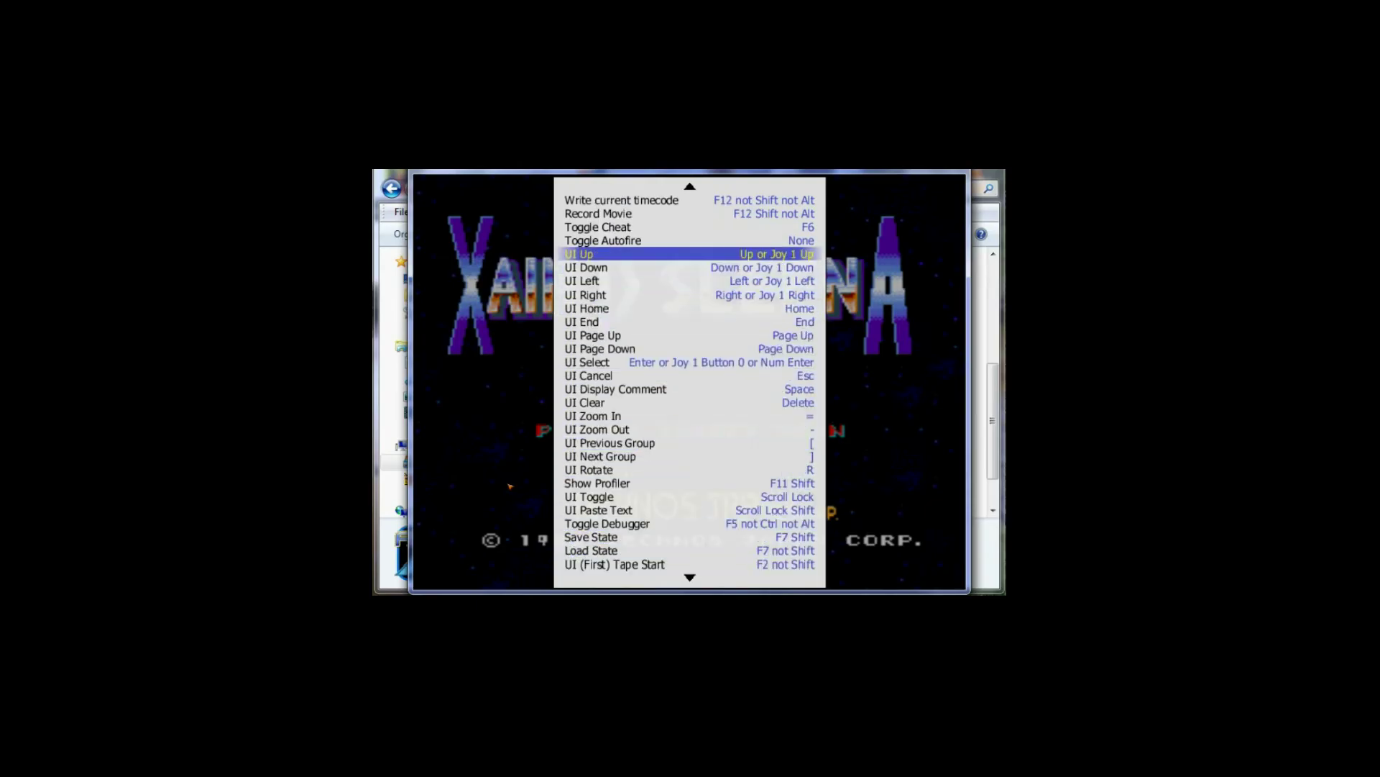
pyautogui.press('Up')
pyautogui.press('Up')
pyautogui.press('Up')
pyautogui.press('Up')
pyautogui.press('Up')
pyautogui.press('Up')
pyautogui.press('Up')
pyautogui.press('Up')
pyautogui.press('Up')
pyautogui.press('Up')
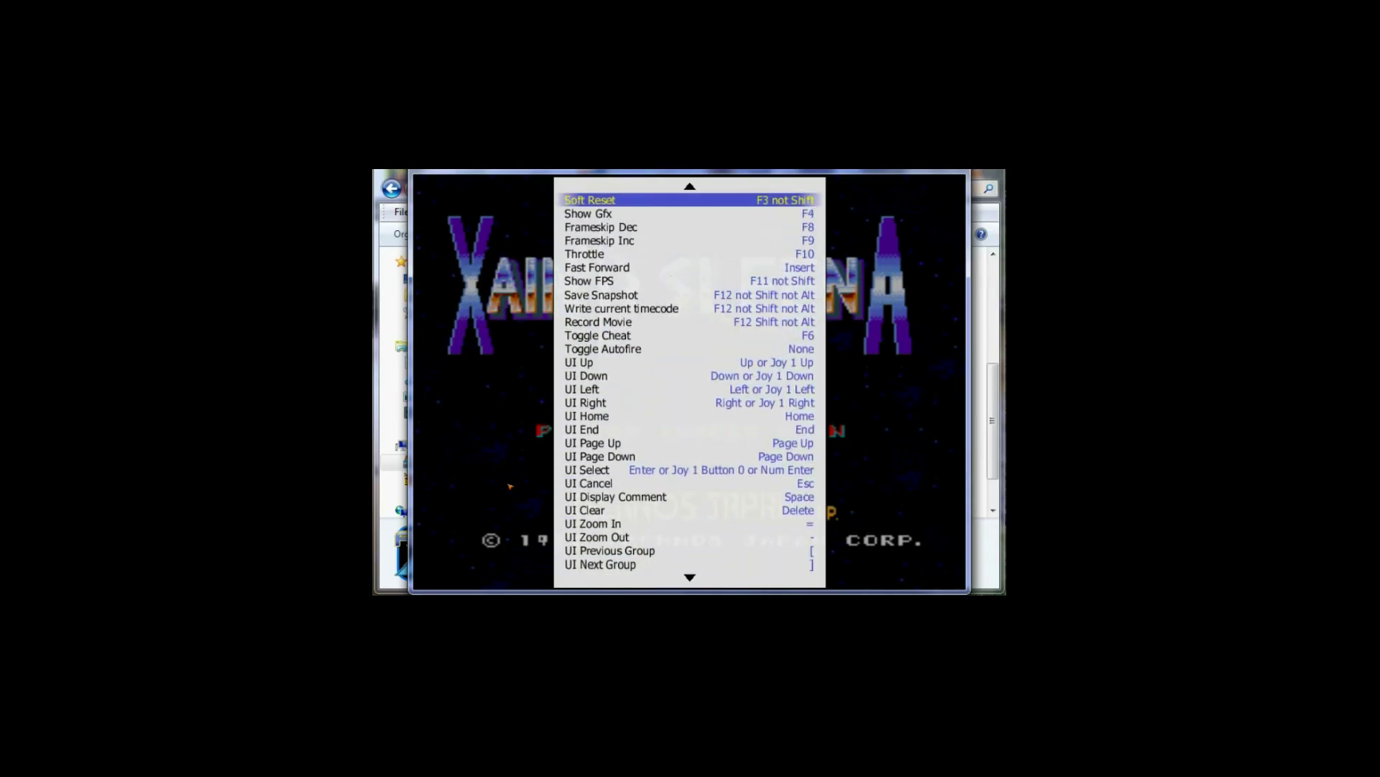
pyautogui.press('Up')
pyautogui.press('Up')
pyautogui.press('Up')
pyautogui.press('Up')
pyautogui.press('Up')
pyautogui.press('Down')
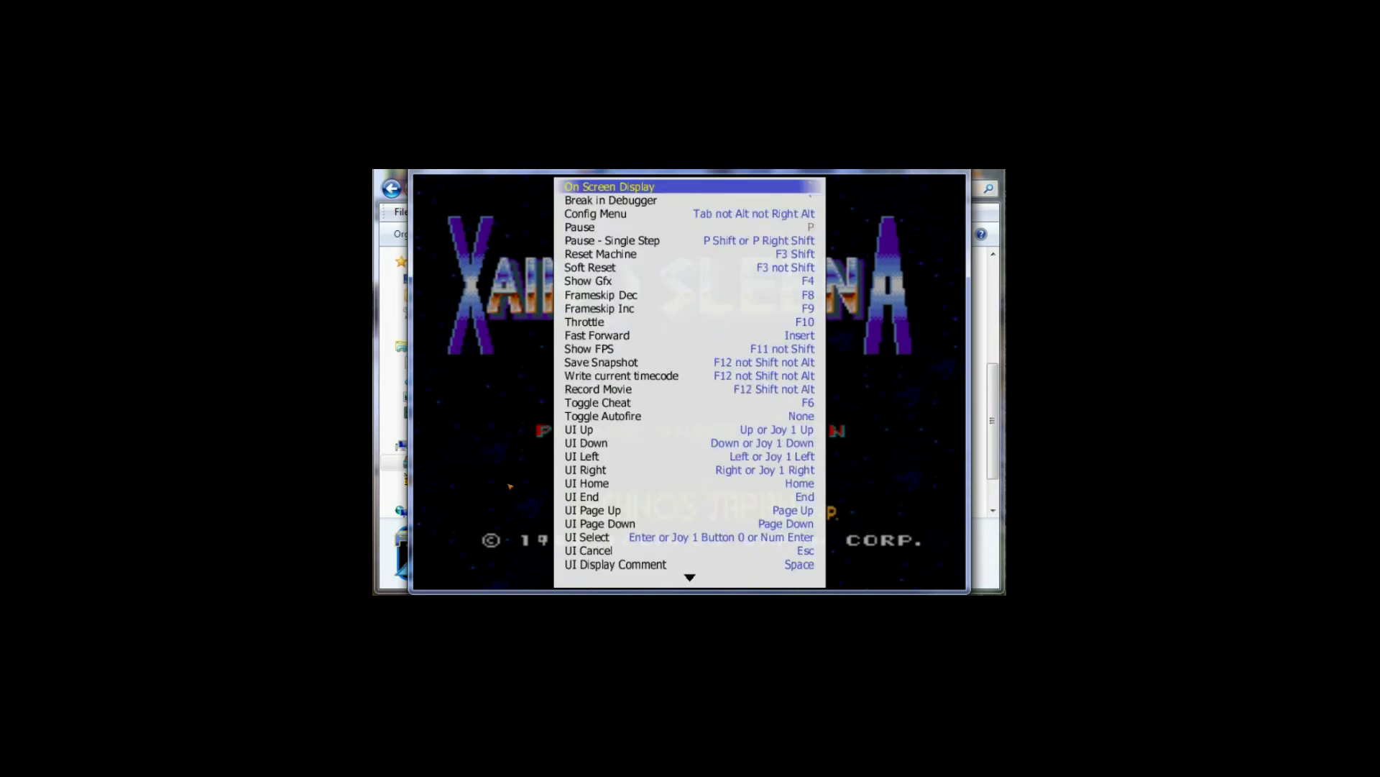
pyautogui.press('Escape')
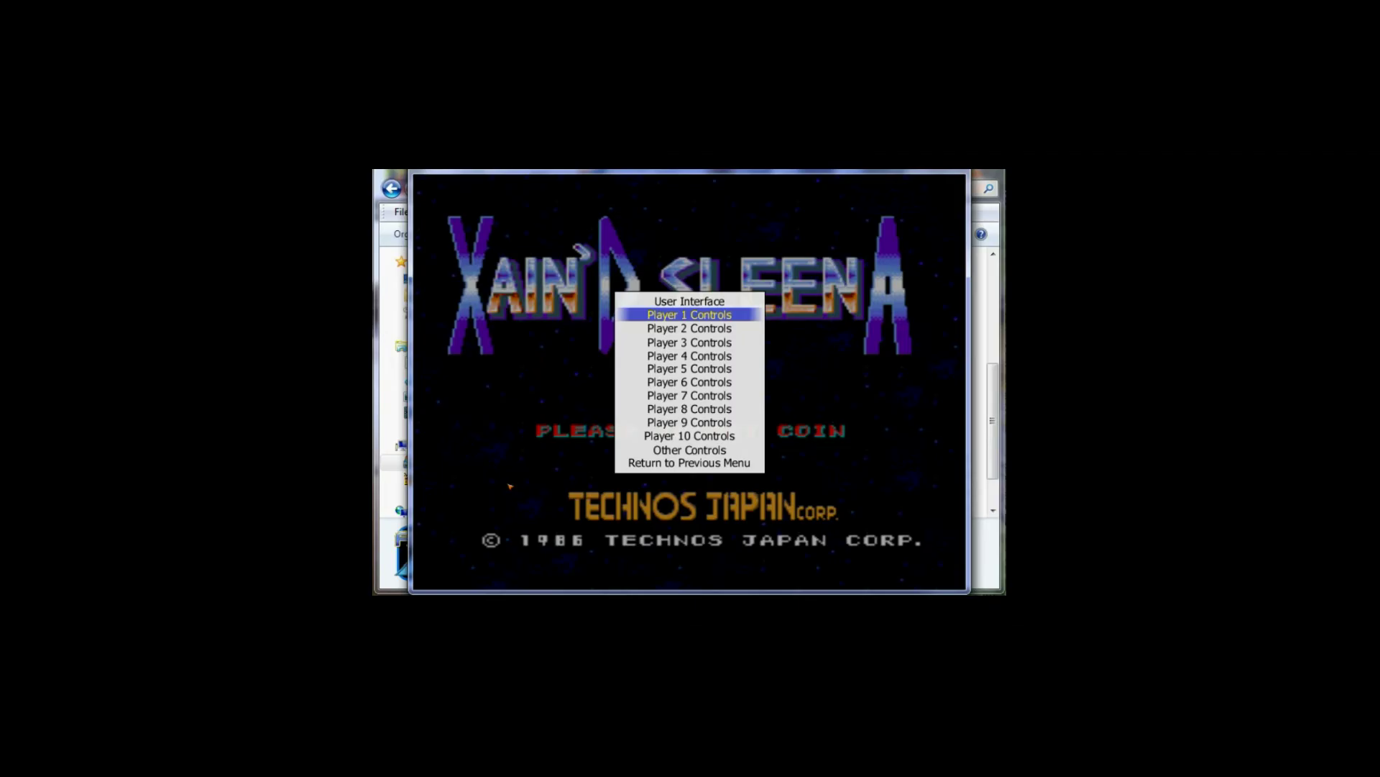
pyautogui.press('Escape')
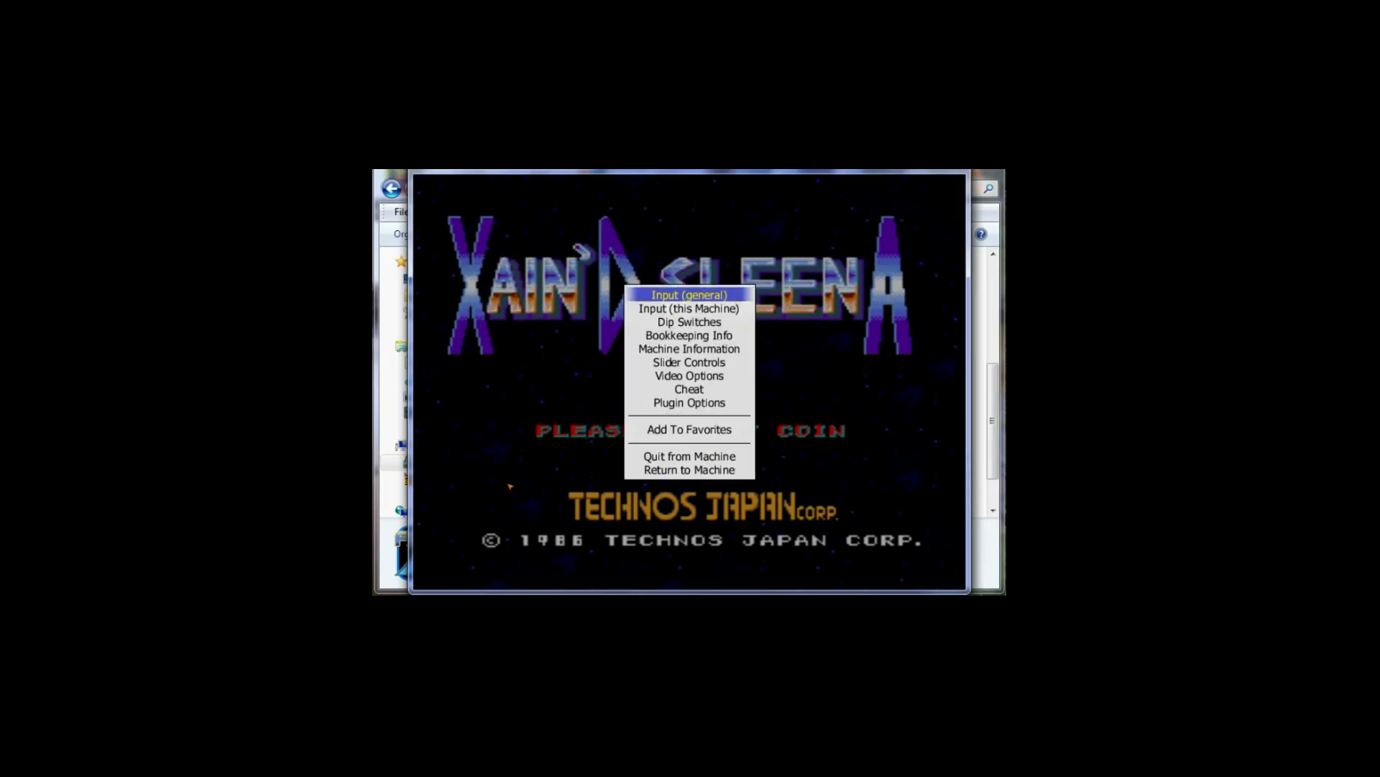
# Step: Open the inputs for this machine and examine the Player 1 direction and button assignments
pyautogui.press('Down')
pyautogui.press('Return')
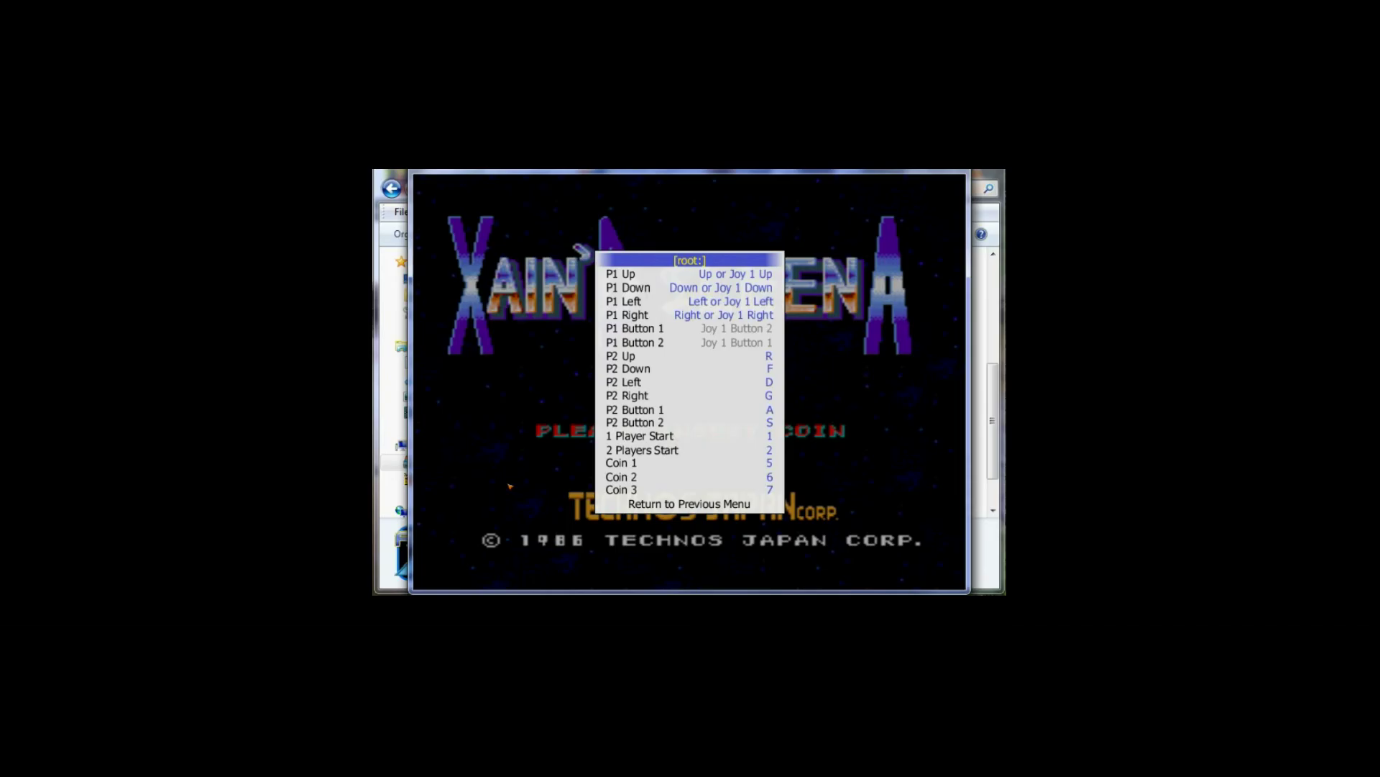
pyautogui.press('Down')
pyautogui.press('Down')
pyautogui.press('Down')
pyautogui.press('Down')
pyautogui.press('Down')
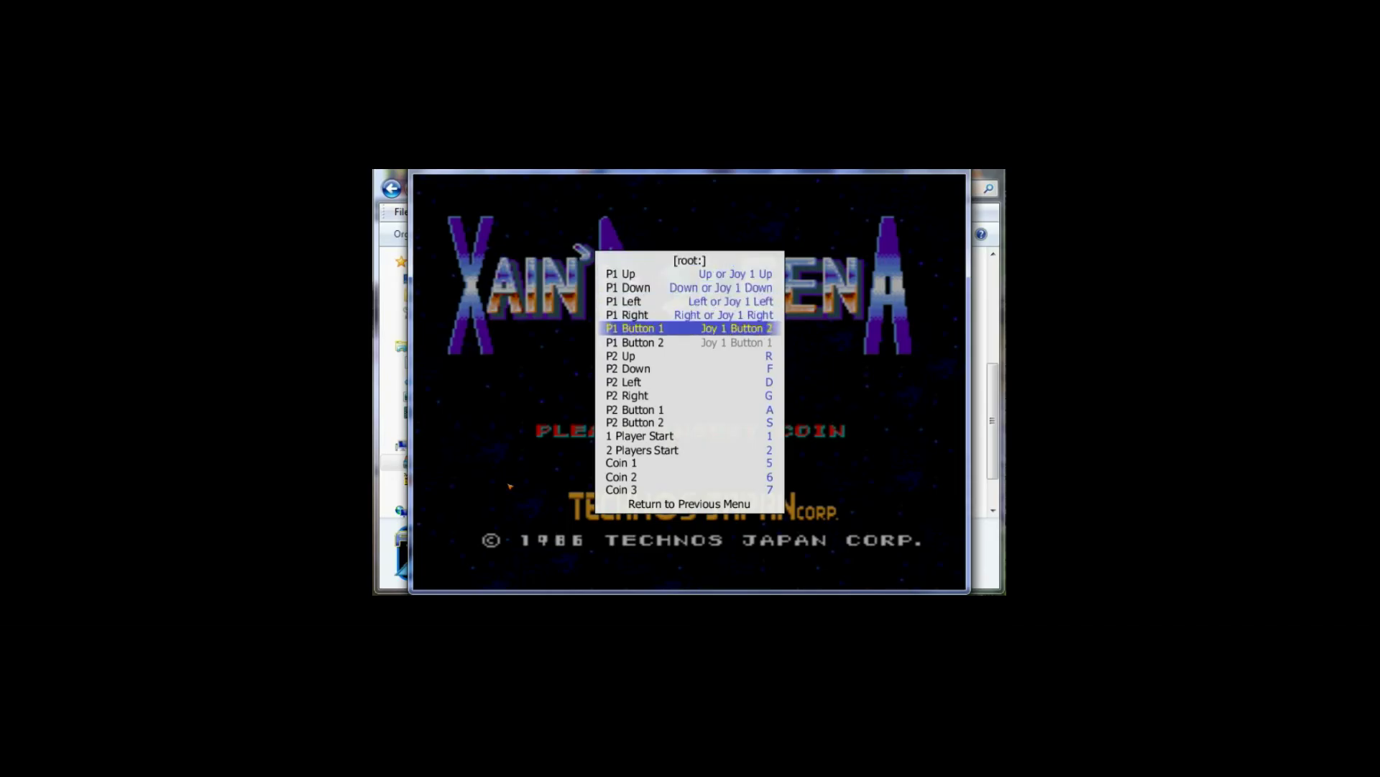
pyautogui.press('Up')
pyautogui.press('Up')
pyautogui.press('Up')
pyautogui.press('Up')
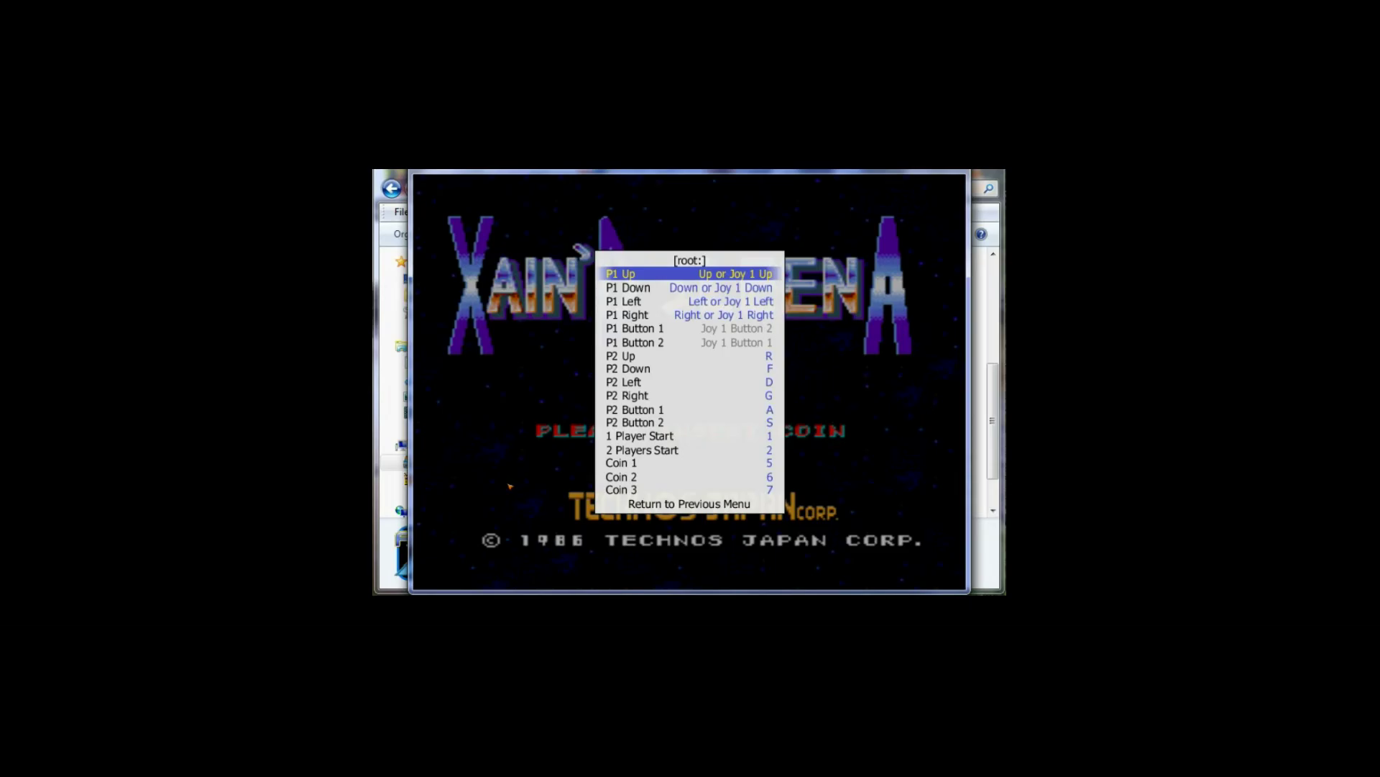
pyautogui.press('Down')
pyautogui.press('Up')
pyautogui.press('Down')
pyautogui.press('Down')
pyautogui.press('Down')
pyautogui.press('Down')
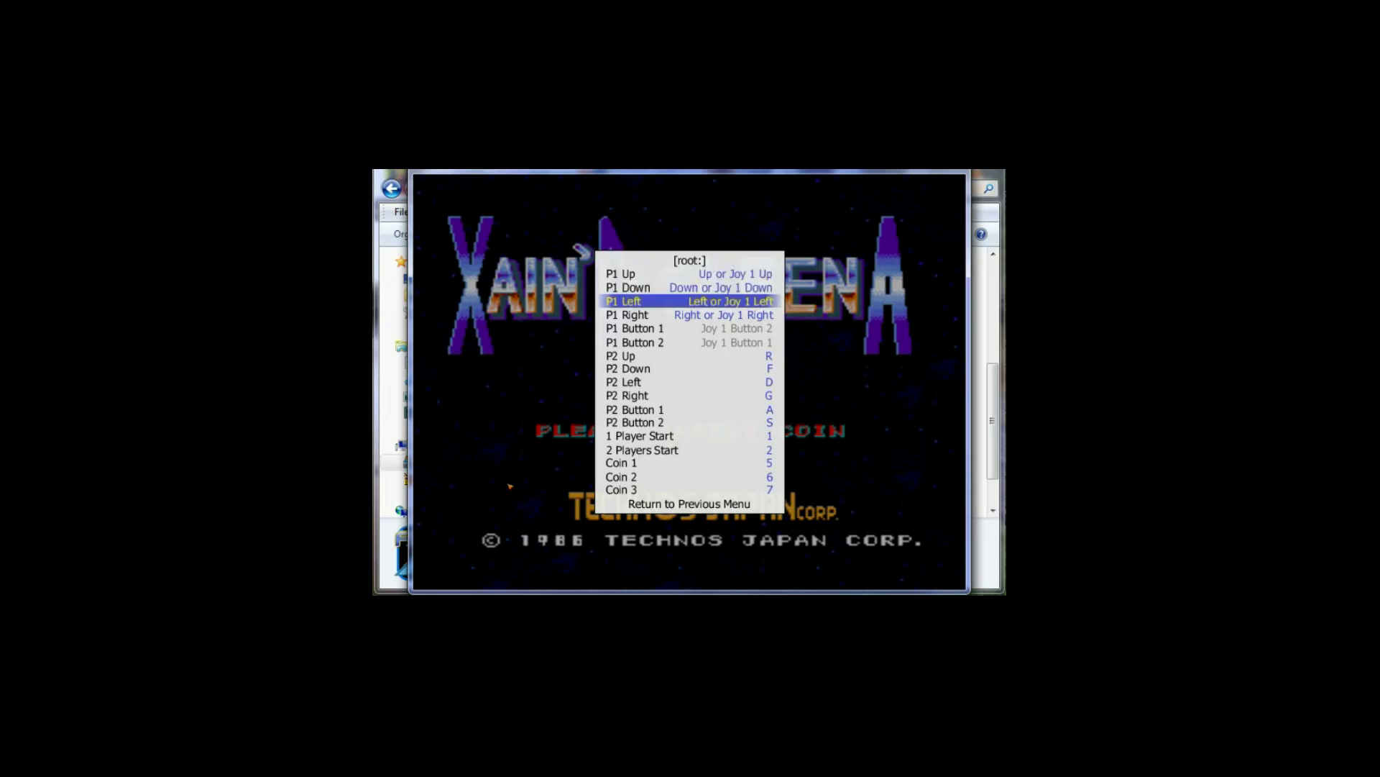
pyautogui.press('Up')
pyautogui.press('Up')
pyautogui.press('Up')
pyautogui.press('Up')
pyautogui.press('Down')
pyautogui.press('Down')
pyautogui.press('Down')
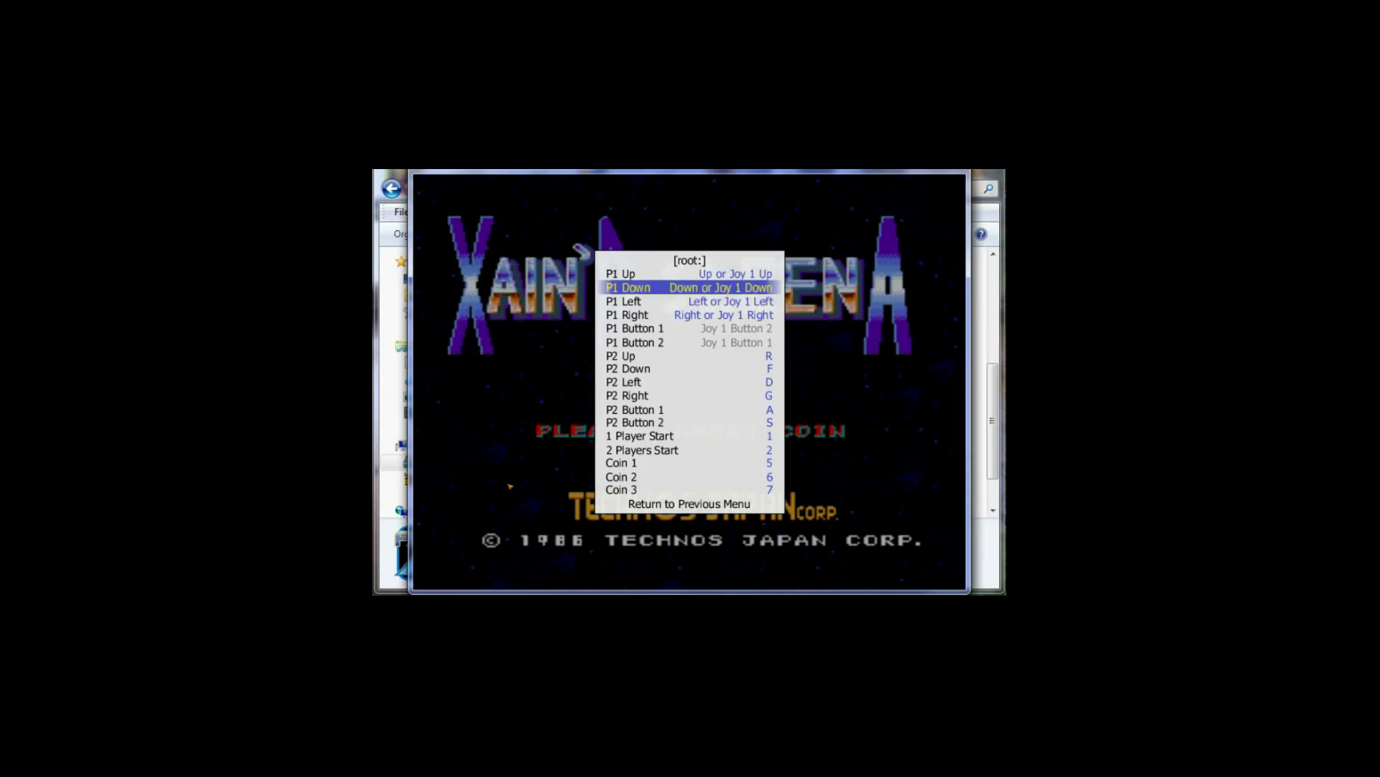
pyautogui.press('Down')
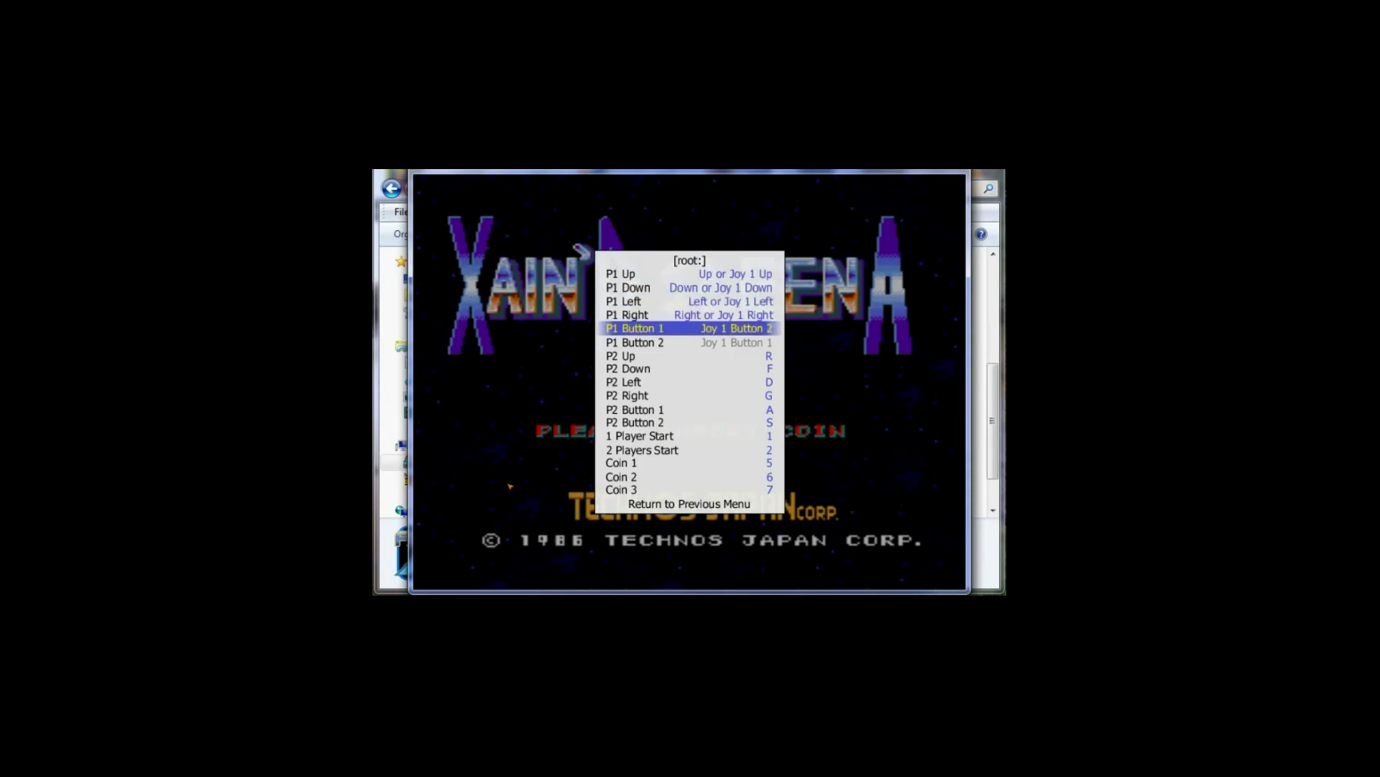
# Step: Open the P1 Button 1 assignment for editing in this machine's inputs
pyautogui.press('Up')
pyautogui.press('Down')
pyautogui.press('Return')
pyautogui.press('Down')
pyautogui.press('Down')
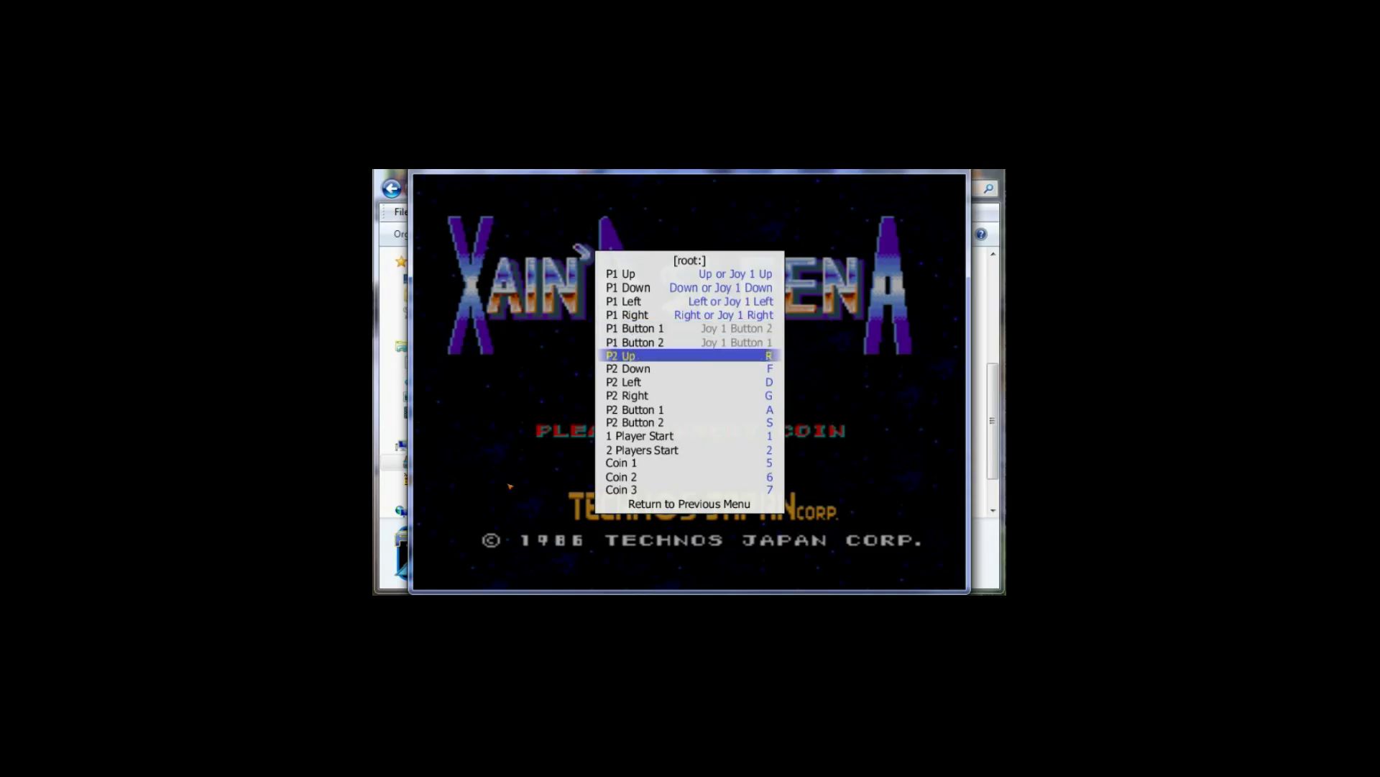
# Step: Examine the Player 2, player start and coin assignments, and return to the in-game configuration menu
pyautogui.press('Down')
pyautogui.press('Down')
pyautogui.press('Up')
pyautogui.press('Up')
pyautogui.press('Down')
pyautogui.press('Down')
pyautogui.press('Down')
pyautogui.press('Down')
pyautogui.press('Down')
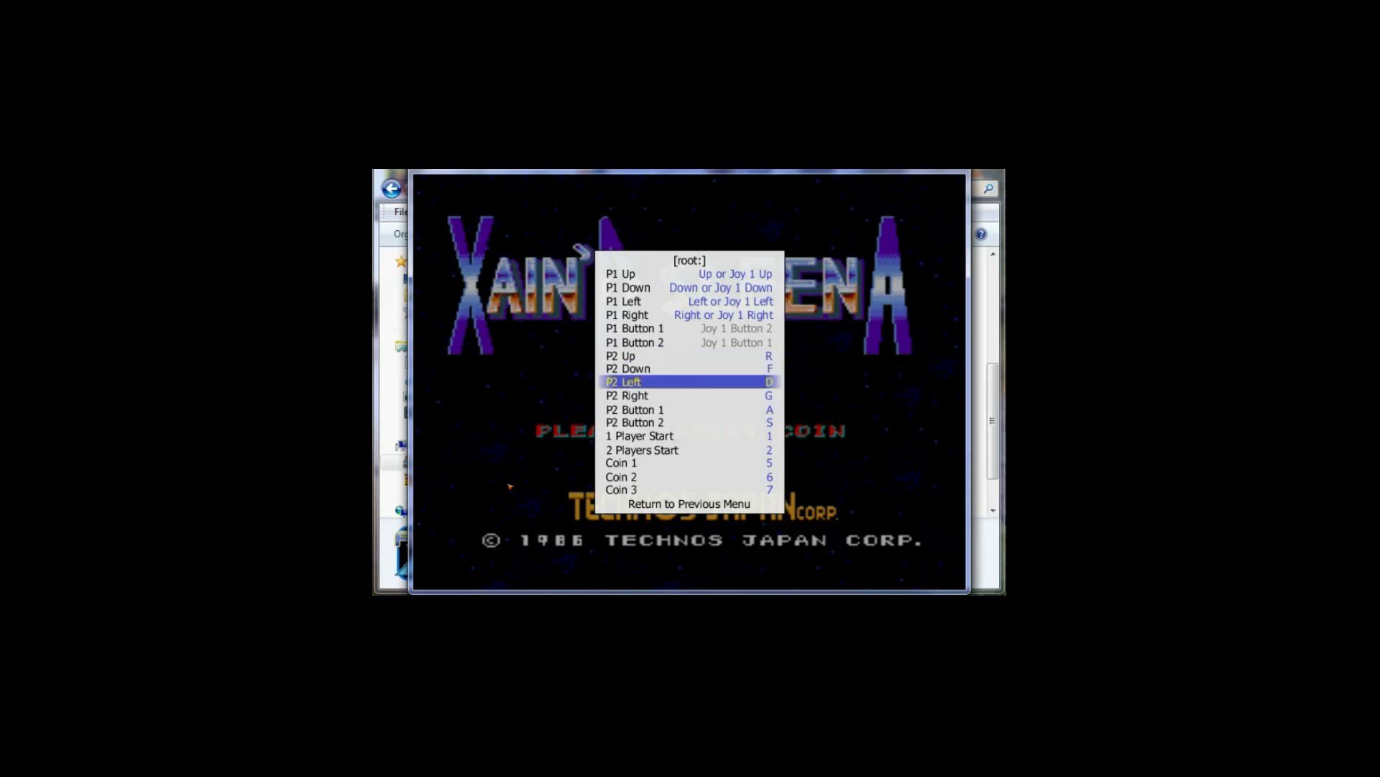
pyautogui.press('Down')
pyautogui.press('Down')
pyautogui.press('Down')
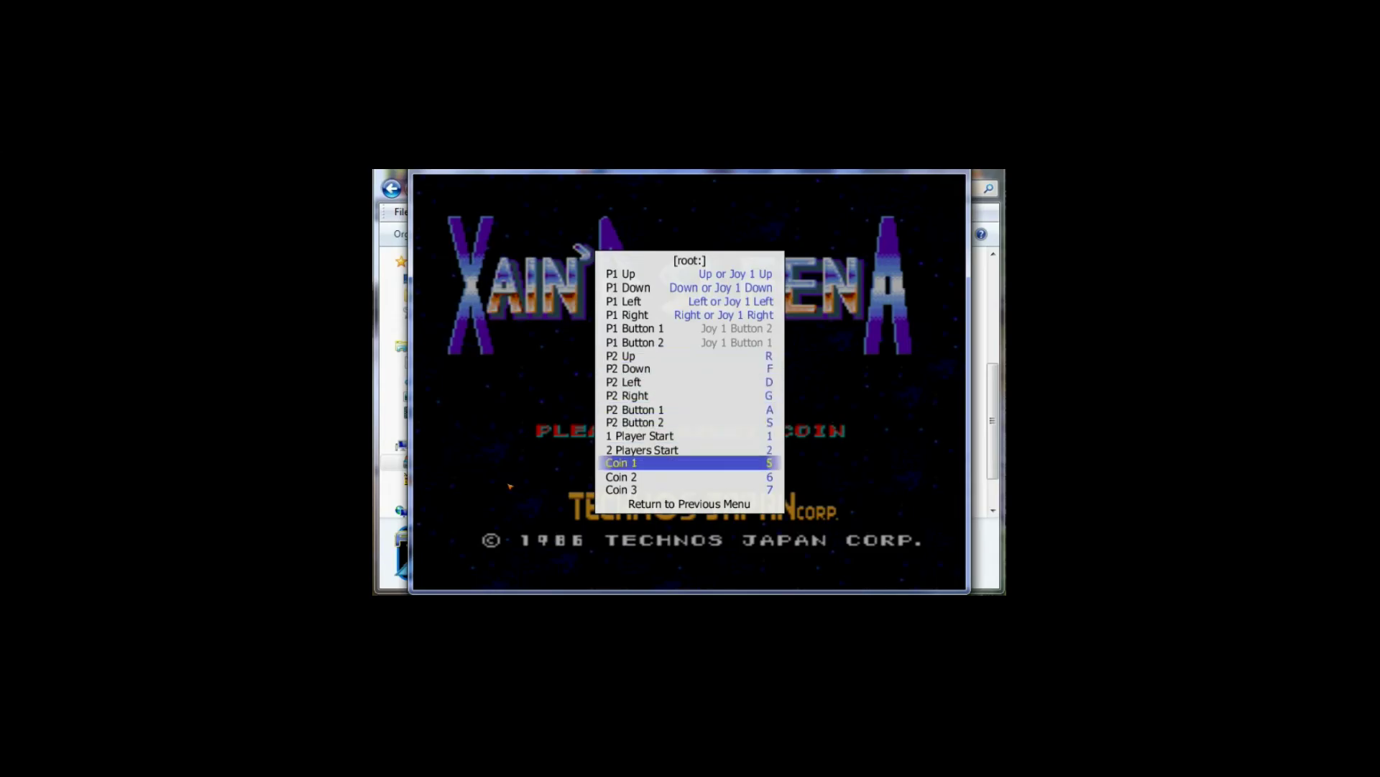
pyautogui.press('Down')
pyautogui.press('Down')
pyautogui.press('Down')
pyautogui.press('Down')
pyautogui.press('Up')
pyautogui.press('Up')
pyautogui.press('Up')
pyautogui.press('Up')
pyautogui.press('Escape')
# Step: In the game's DIP switches, set Difficulty to Normal
pyautogui.press('Down')
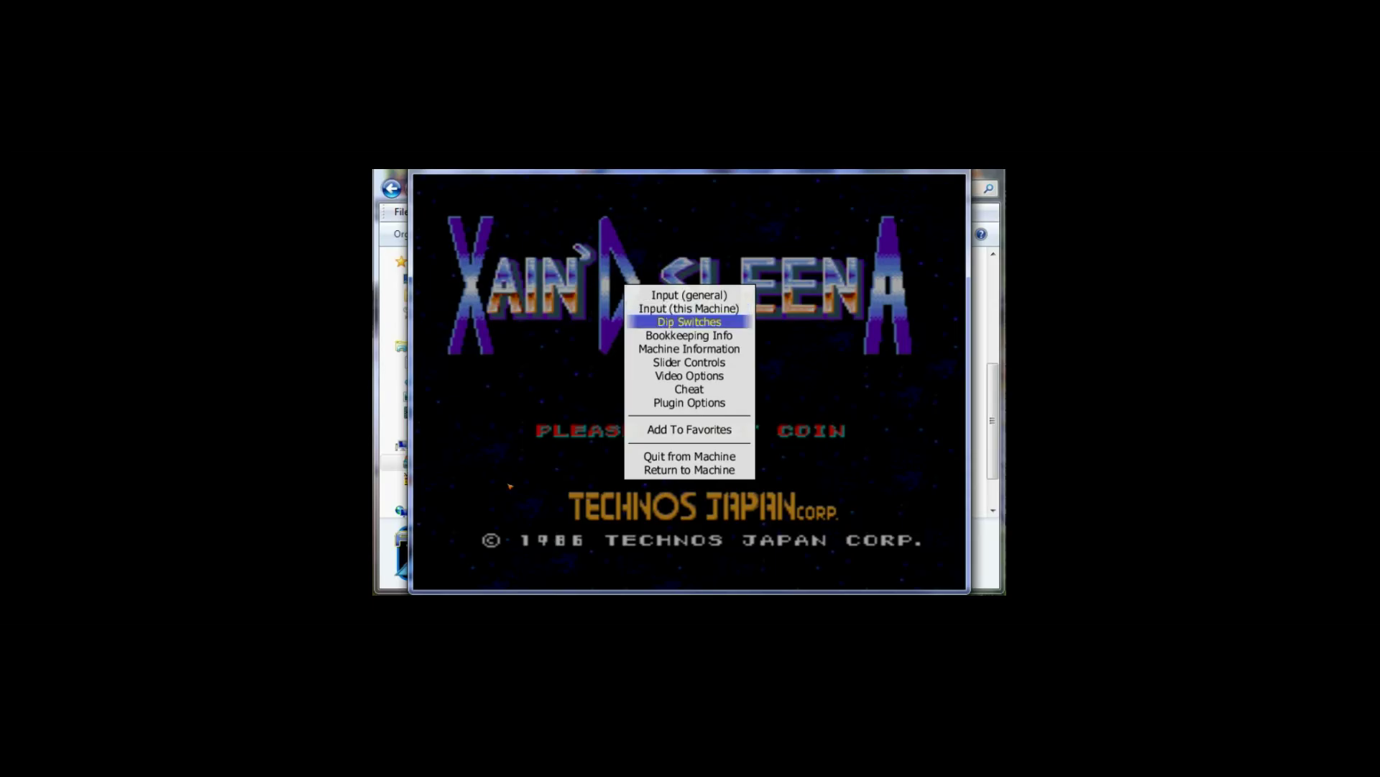
pyautogui.press('Return')
pyautogui.press('Down')
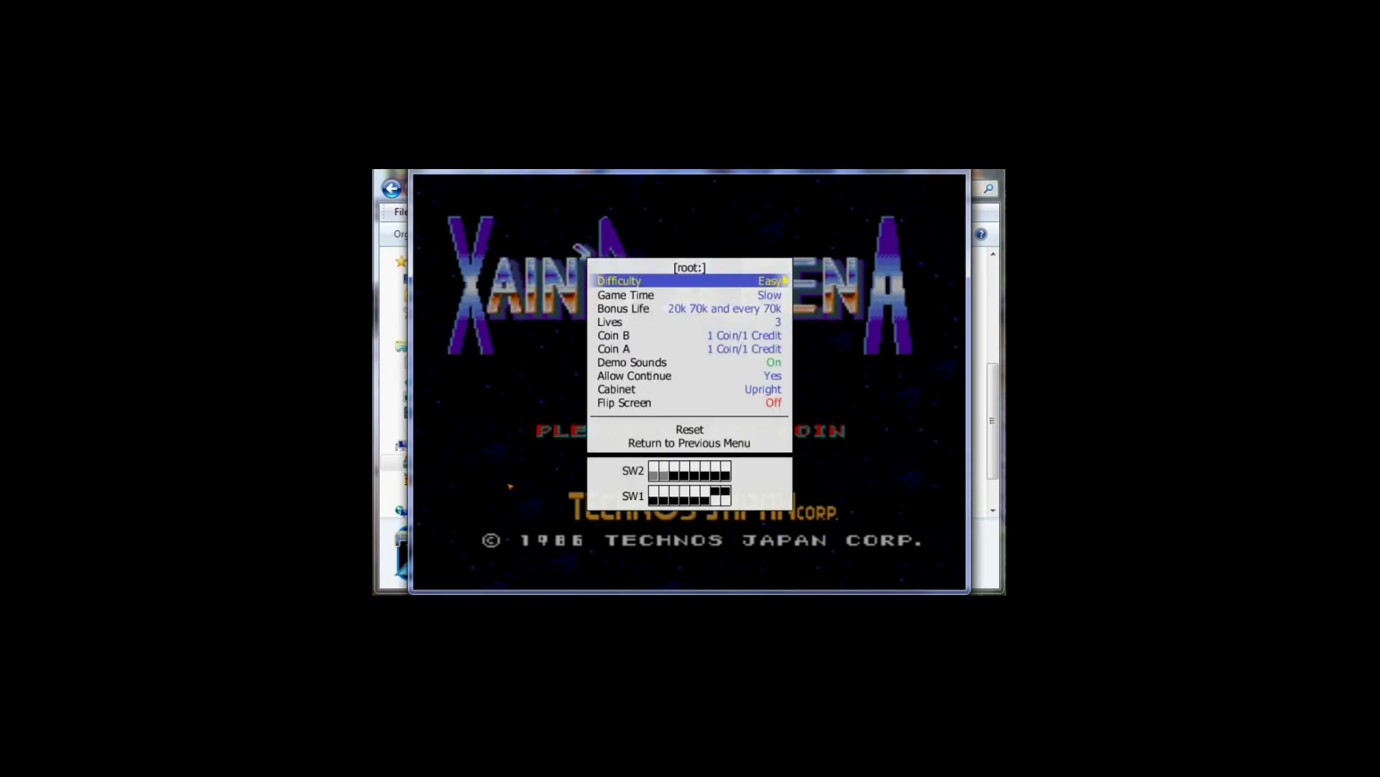
pyautogui.press('Right')
pyautogui.press('Right')
pyautogui.press('Left')
# Step: Cycle through the Coin B options in the DIP switches and set it to 2 Coins/1 Credit
pyautogui.press('Down')
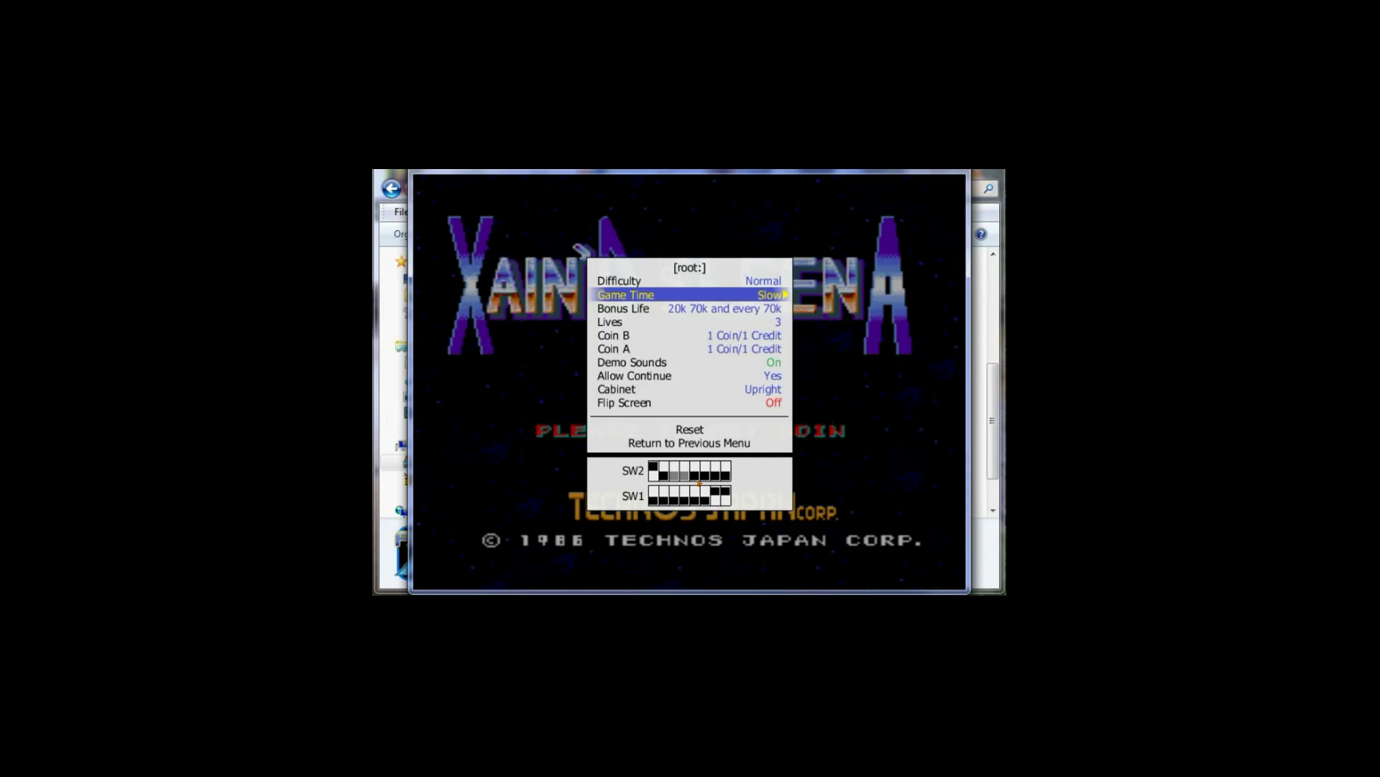
pyautogui.press('Down')
pyautogui.press('Down')
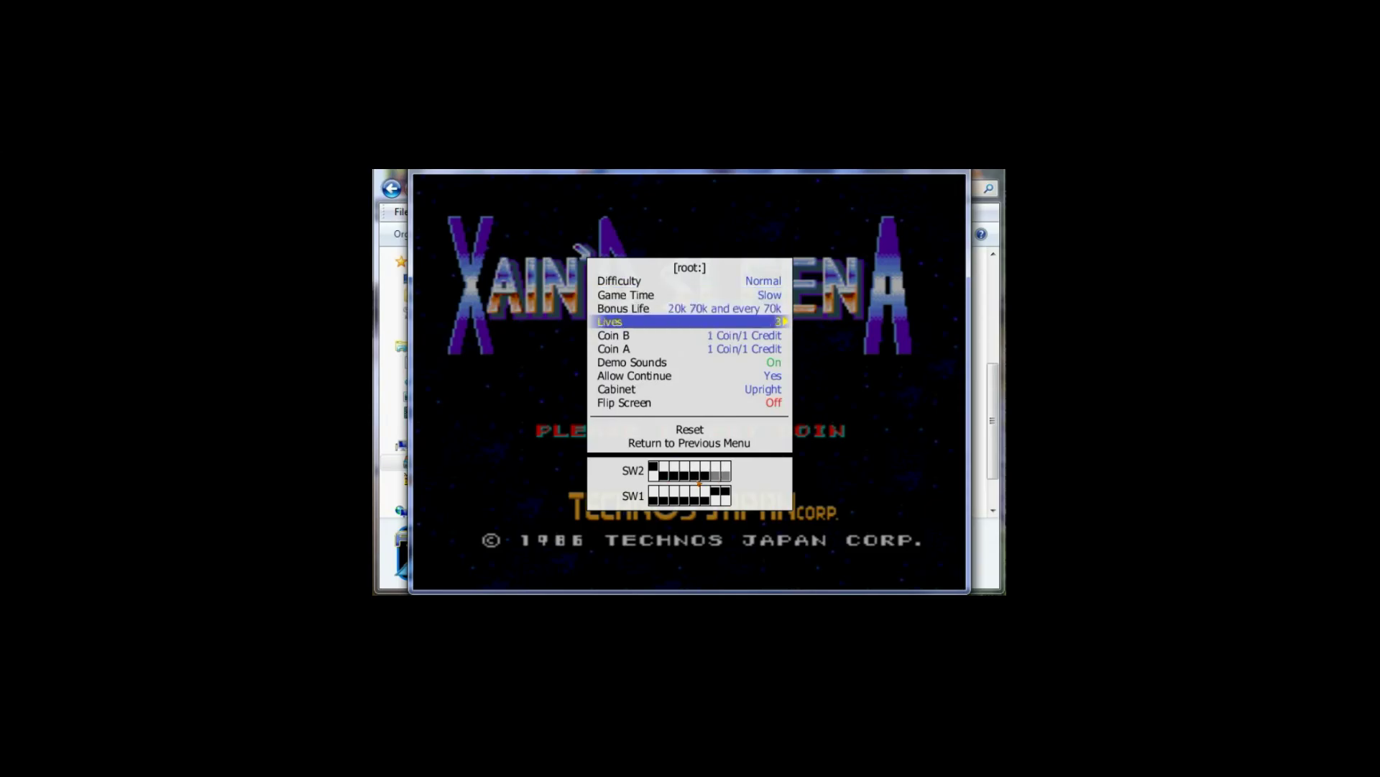
pyautogui.press('Down')
pyautogui.press('Left')
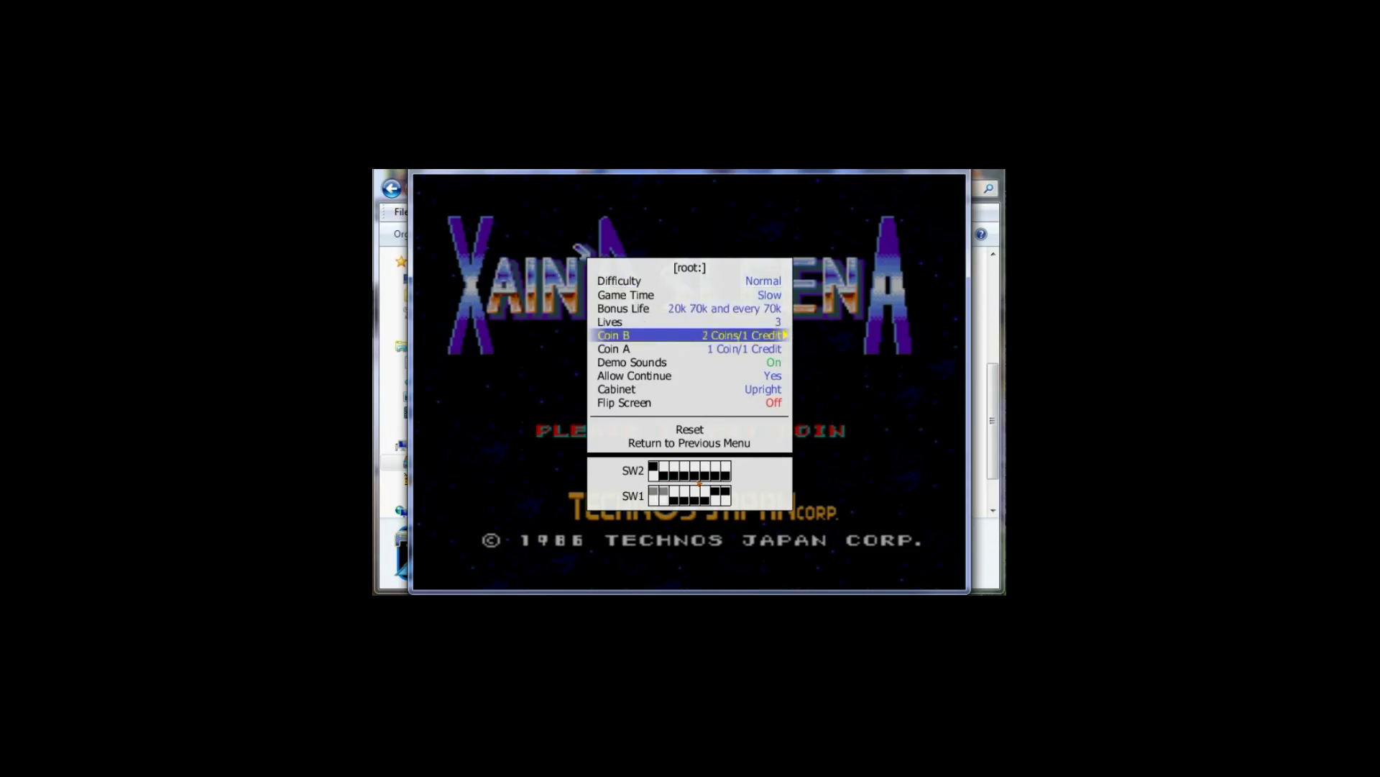
pyautogui.press('Right')
pyautogui.press('Right')
pyautogui.press('Right')
pyautogui.press('Left')
pyautogui.press('Left')
pyautogui.press('Left')
# Step: Toggle the Allow Continue DIP switch, set it back to Yes, and leave the DIP switches
pyautogui.press('Down')
pyautogui.press('Down')
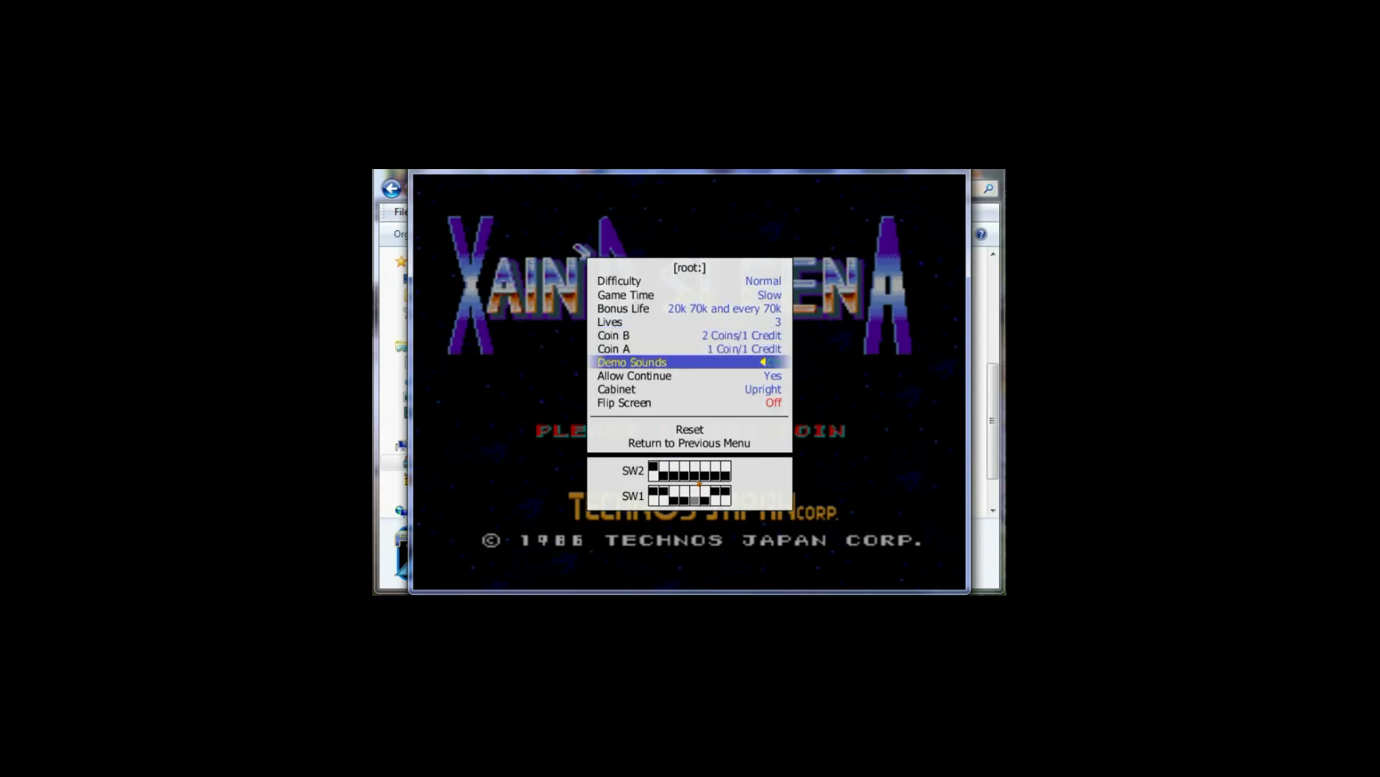
pyautogui.press('Down')
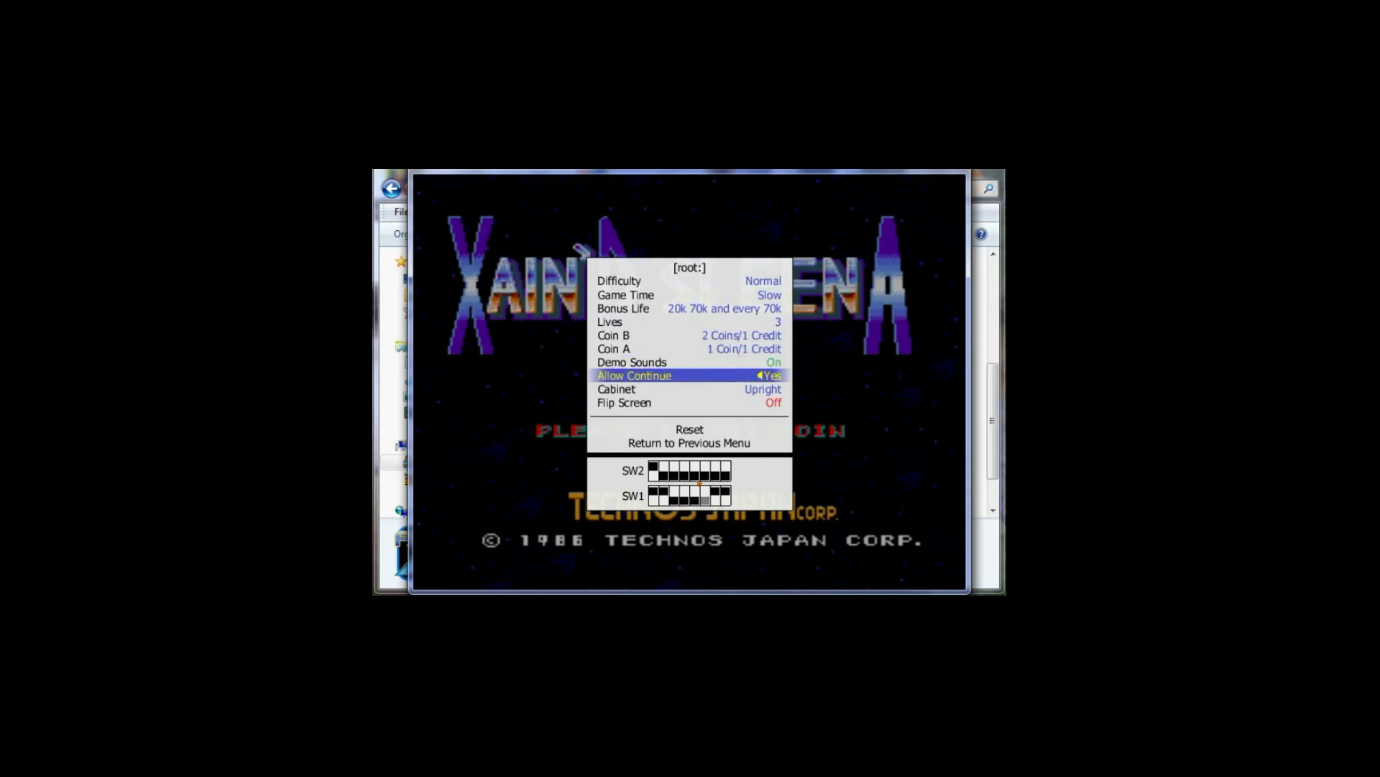
pyautogui.press('Left')
pyautogui.press('Right')
pyautogui.press('Escape')
# Step: View the game's bookkeeping information and return to the in-game configuration menu
pyautogui.press('Down')
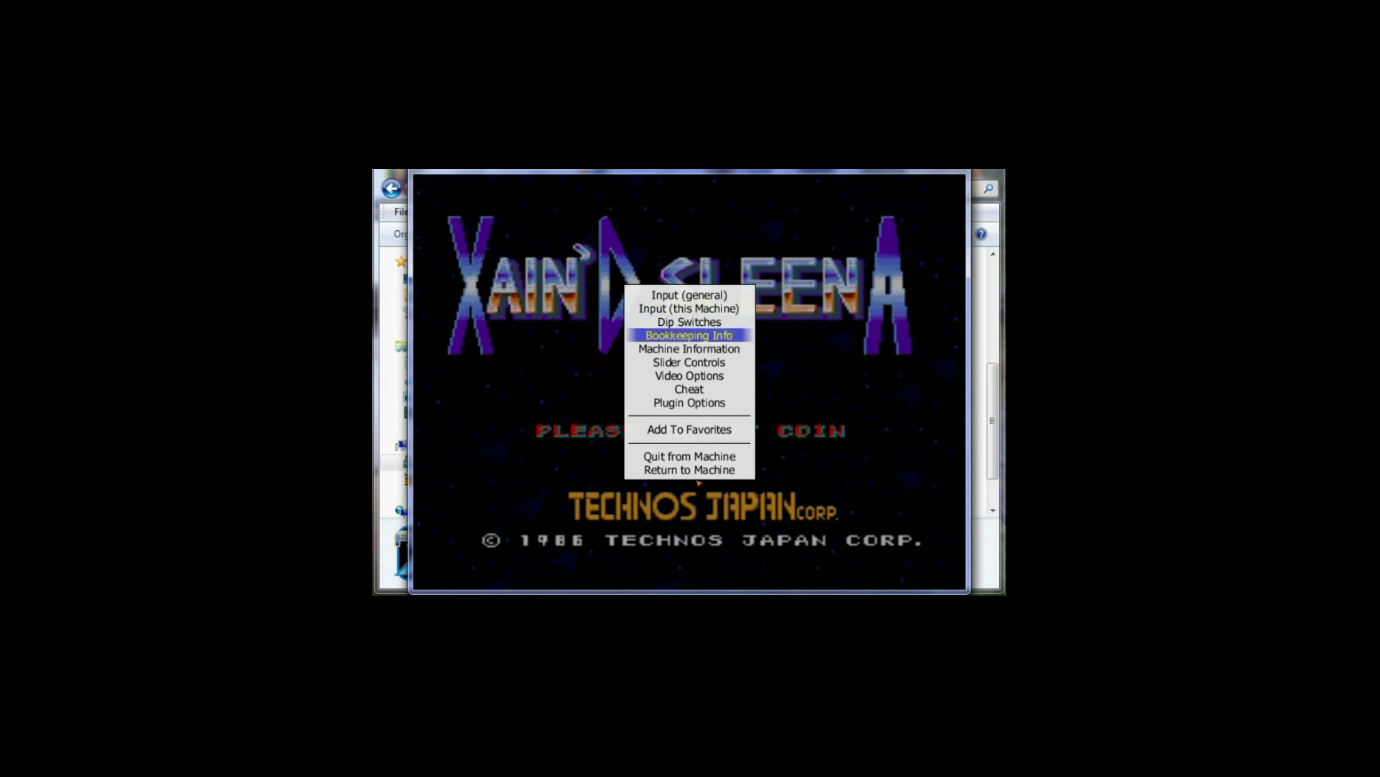
pyautogui.press('Return')
pyautogui.press('Escape')
pyautogui.press('Down')
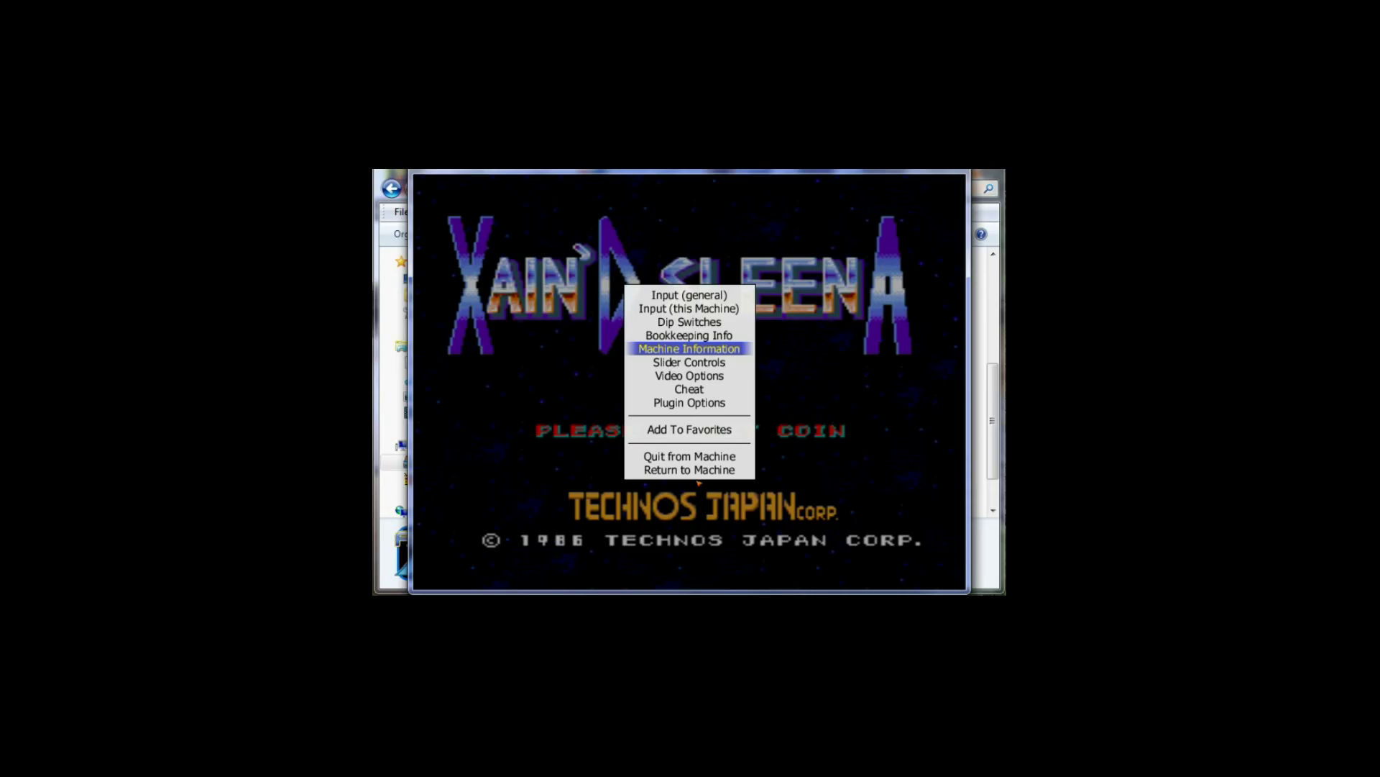
# Step: In the slider controls, set the YM2203 ':ym1' Ch.0 speaker volume to 1.01
pyautogui.press('Down')
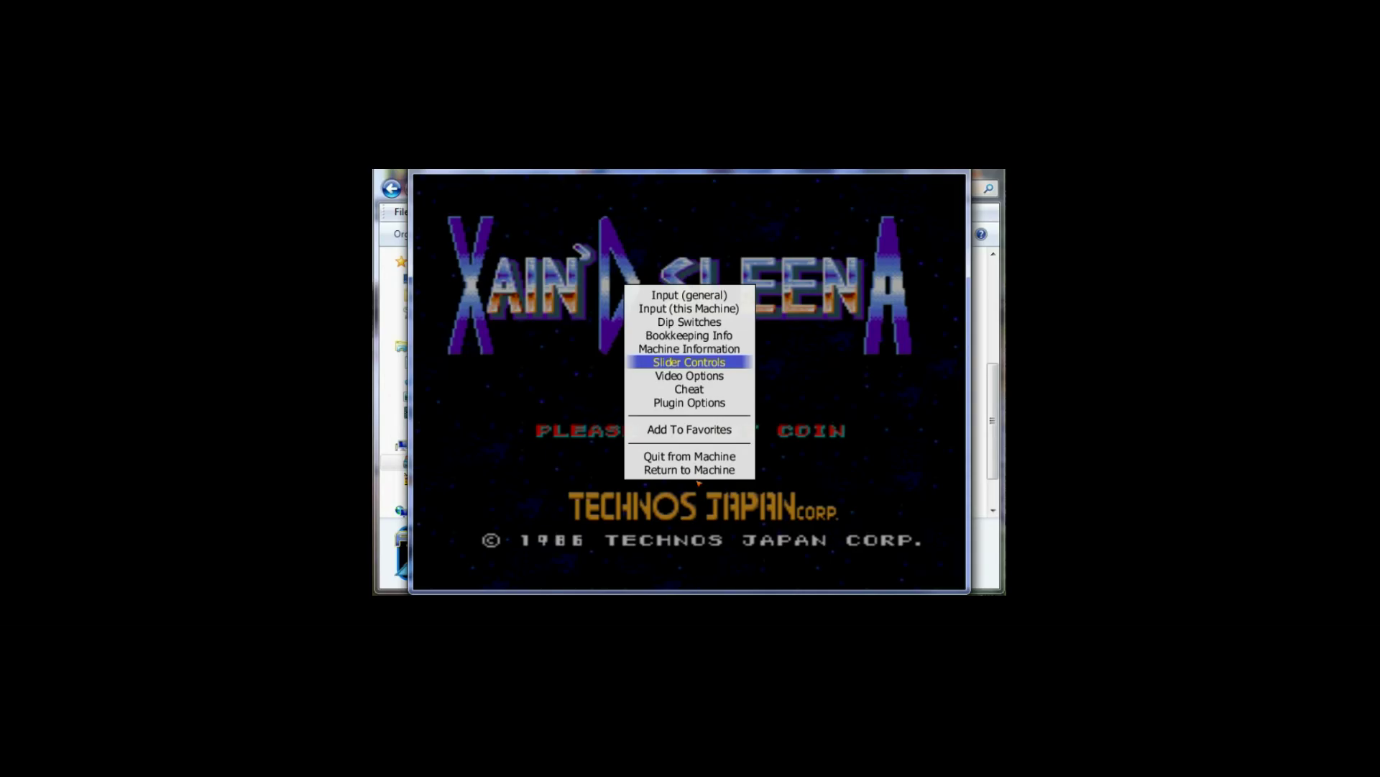
pyautogui.press('Return')
pyautogui.press('Down')
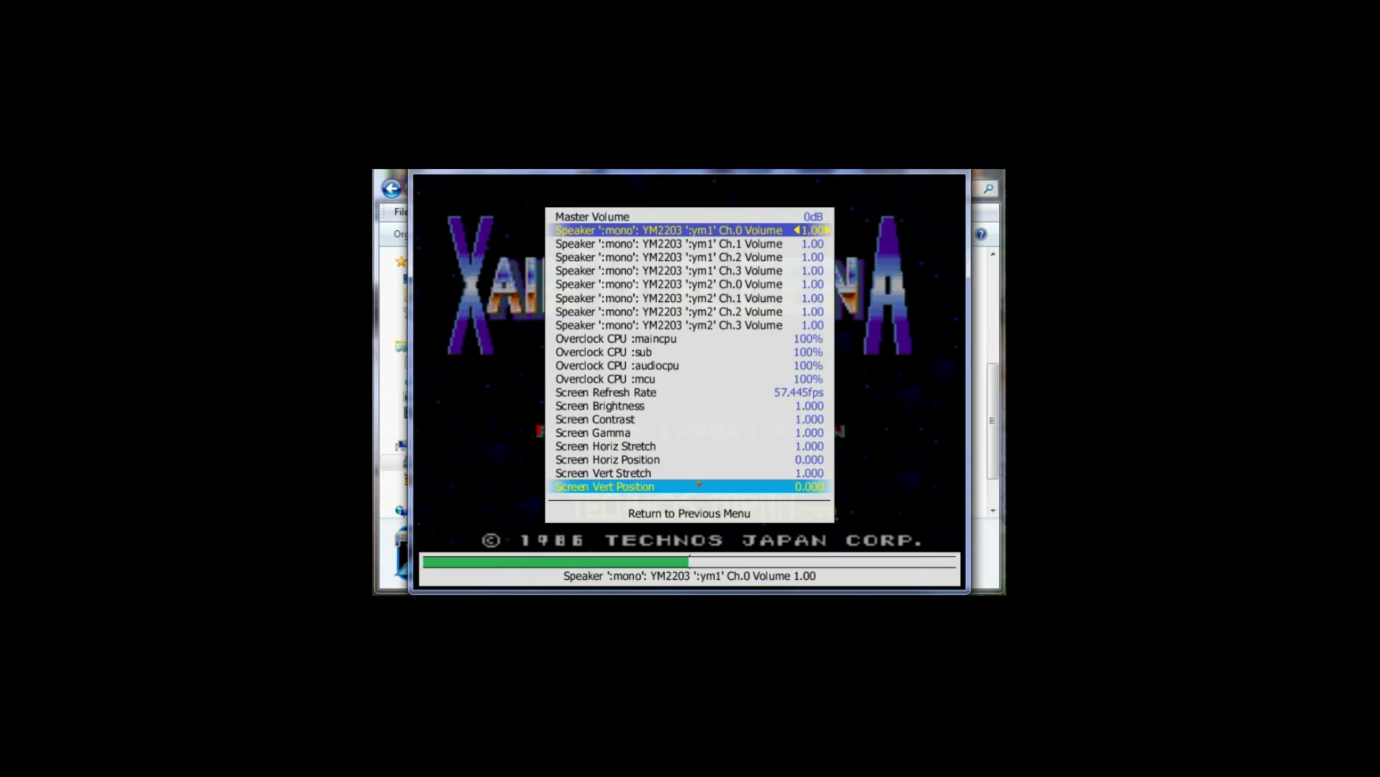
pyautogui.press('Left')
pyautogui.press('Right')
pyautogui.press('Right')
# Step: Look through the remaining sliders for speaker volumes, CPU overclocking, screen refresh rate, brightness and contrast
pyautogui.press('Down')
pyautogui.press('Down')
pyautogui.press('Down')
pyautogui.press('Down')
pyautogui.press('Down')
pyautogui.press('Down')
pyautogui.press('Down')
pyautogui.press('Down')
pyautogui.press('Down')
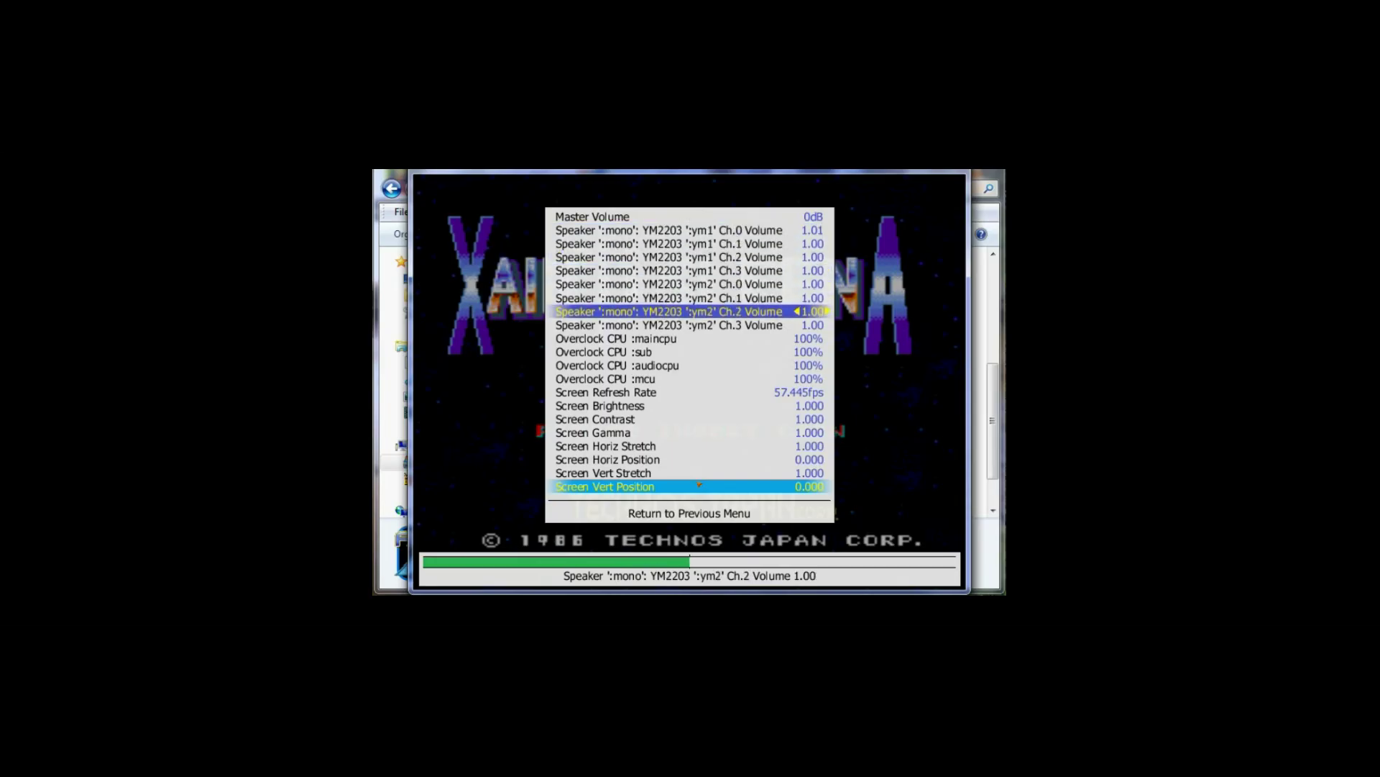
pyautogui.press('Down')
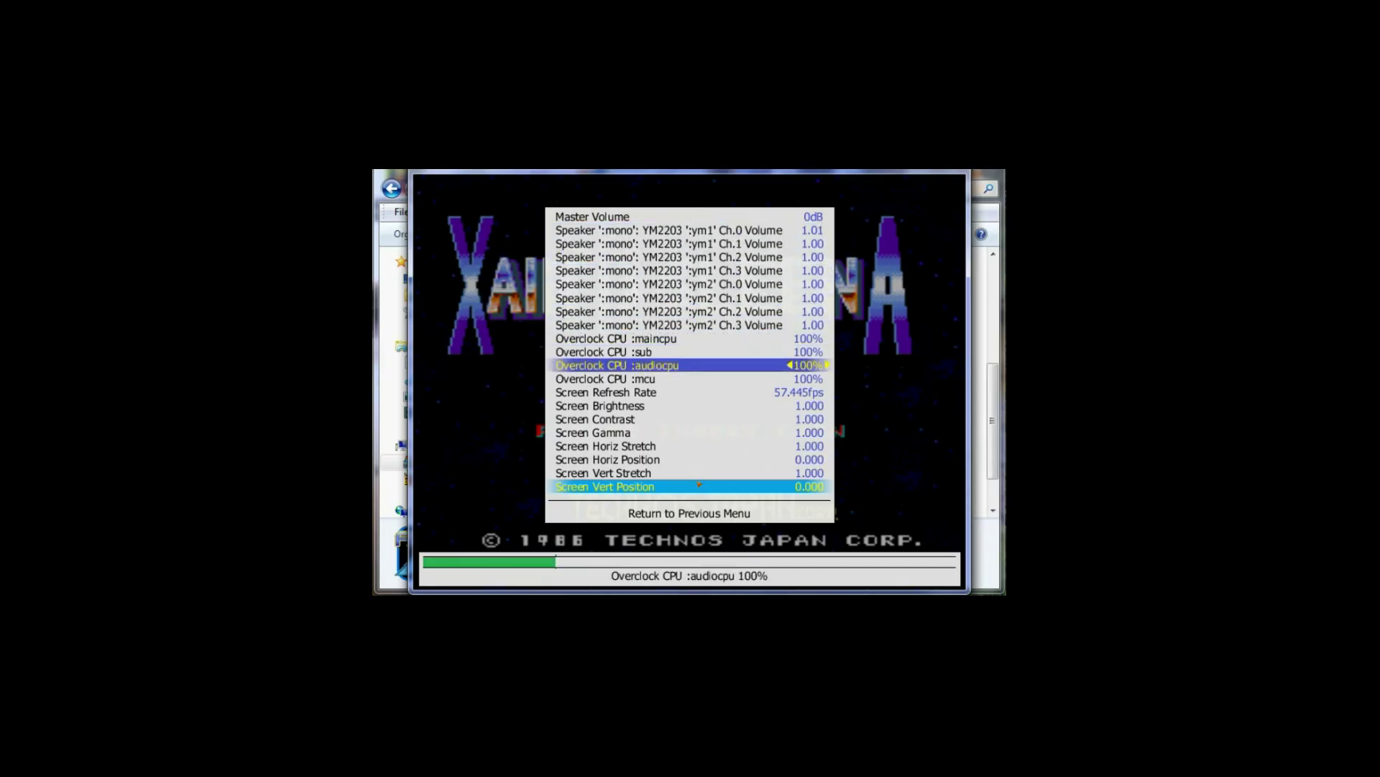
pyautogui.press('Down')
pyautogui.press('Down')
pyautogui.press('Down')
pyautogui.press('Down')
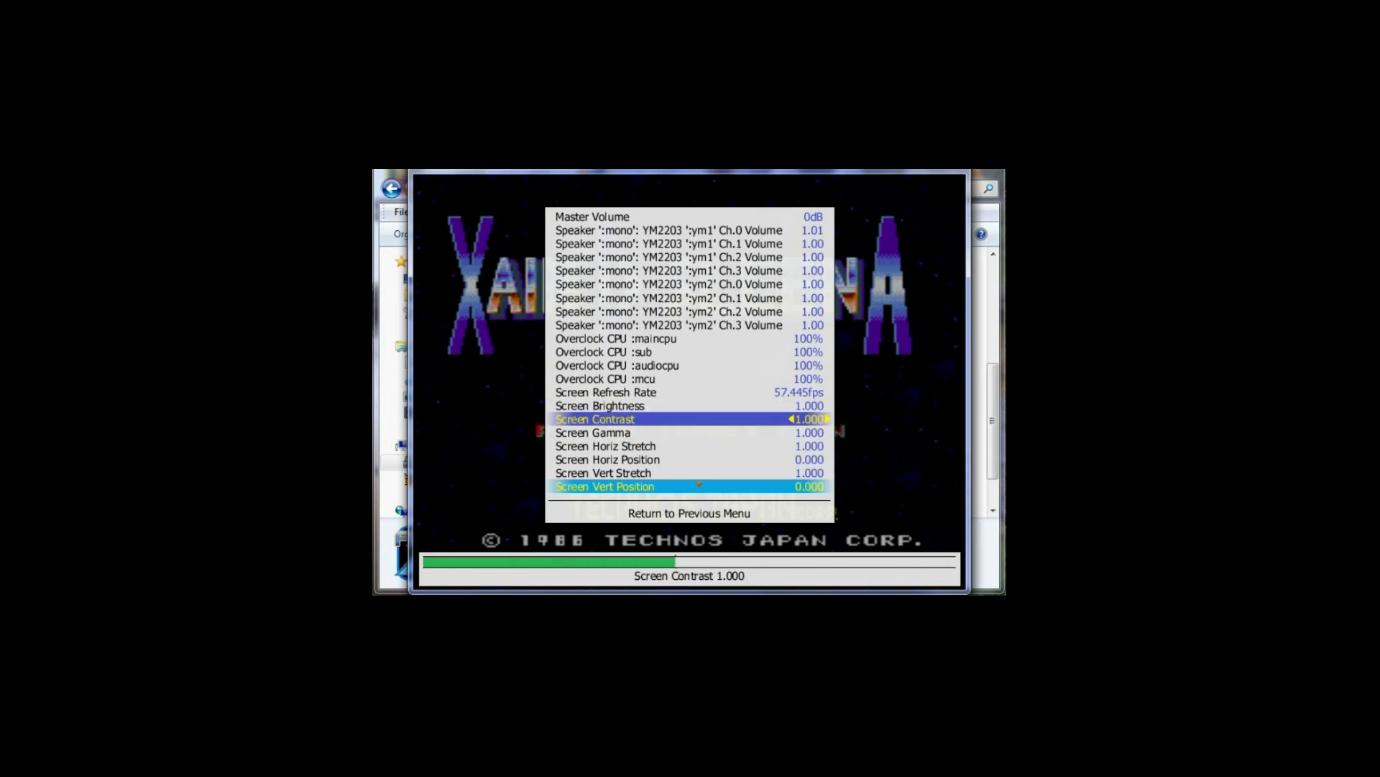
# Step: Lower the Screen Brightness slider to 0.690
pyautogui.press('Up')
pyautogui.press('Left')
pyautogui.press('Left')
pyautogui.press('Left')
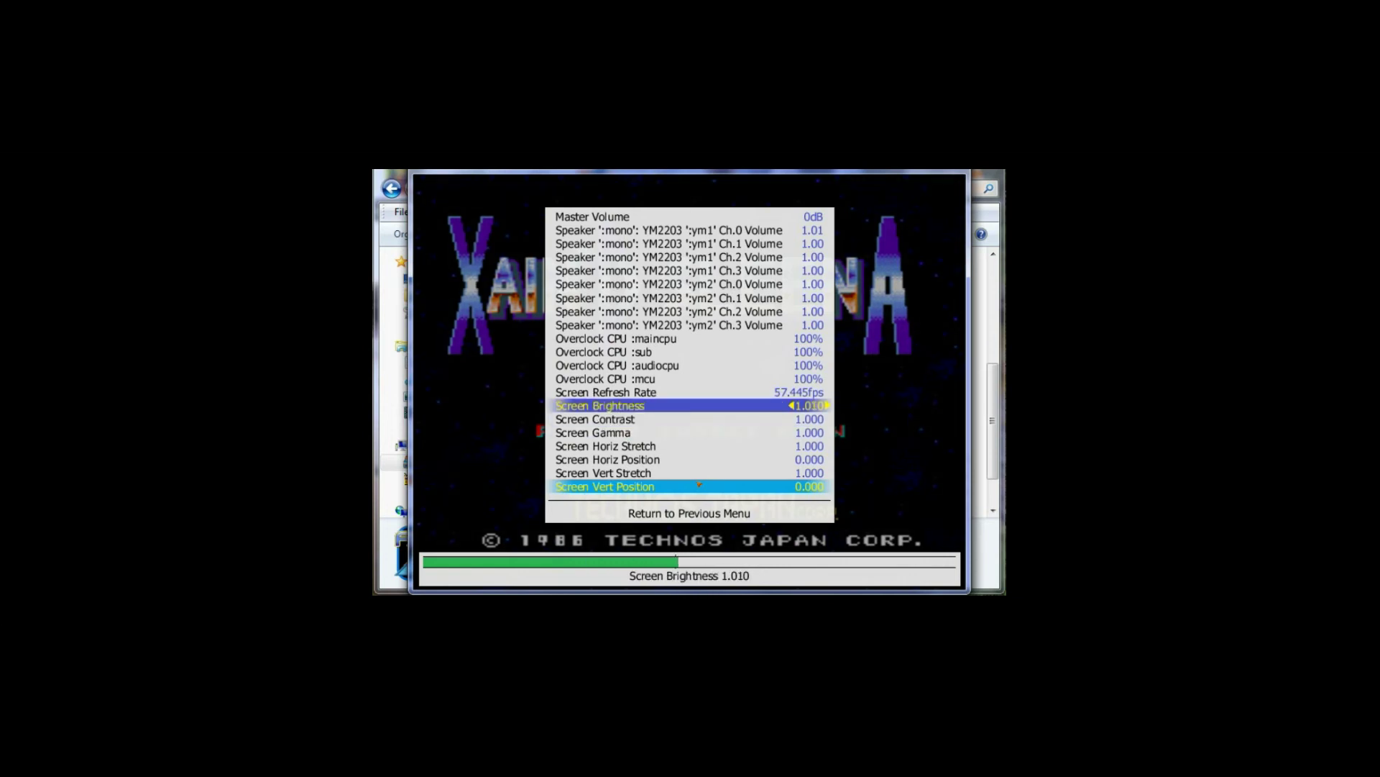
pyautogui.press('Left')
pyautogui.press('Left')
pyautogui.press('Left')
pyautogui.press('Left')
pyautogui.press('Left')
pyautogui.press('Left')
pyautogui.press('Left')
pyautogui.press('Left')
pyautogui.press('Left')
pyautogui.press('Left')
pyautogui.press('Left')
pyautogui.press('Left')
pyautogui.press('Left')
pyautogui.press('Left')
pyautogui.press('Left')
pyautogui.press('Left')
pyautogui.press('Left')
pyautogui.press('Left')
pyautogui.press('Left')
pyautogui.press('Left')
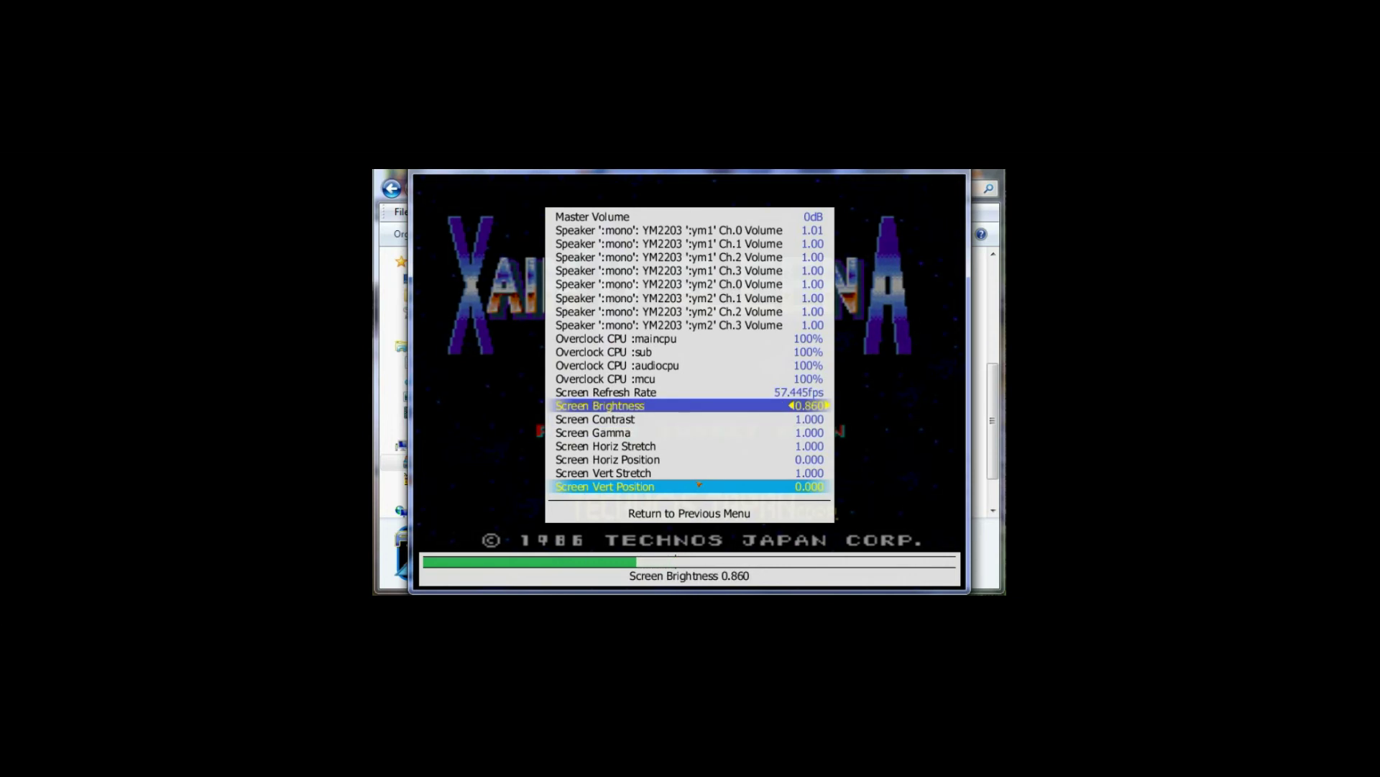
pyautogui.press('Left')
pyautogui.press('Left')
pyautogui.press('Left')
pyautogui.press('Left')
pyautogui.press('Left')
pyautogui.press('Left')
pyautogui.press('Left')
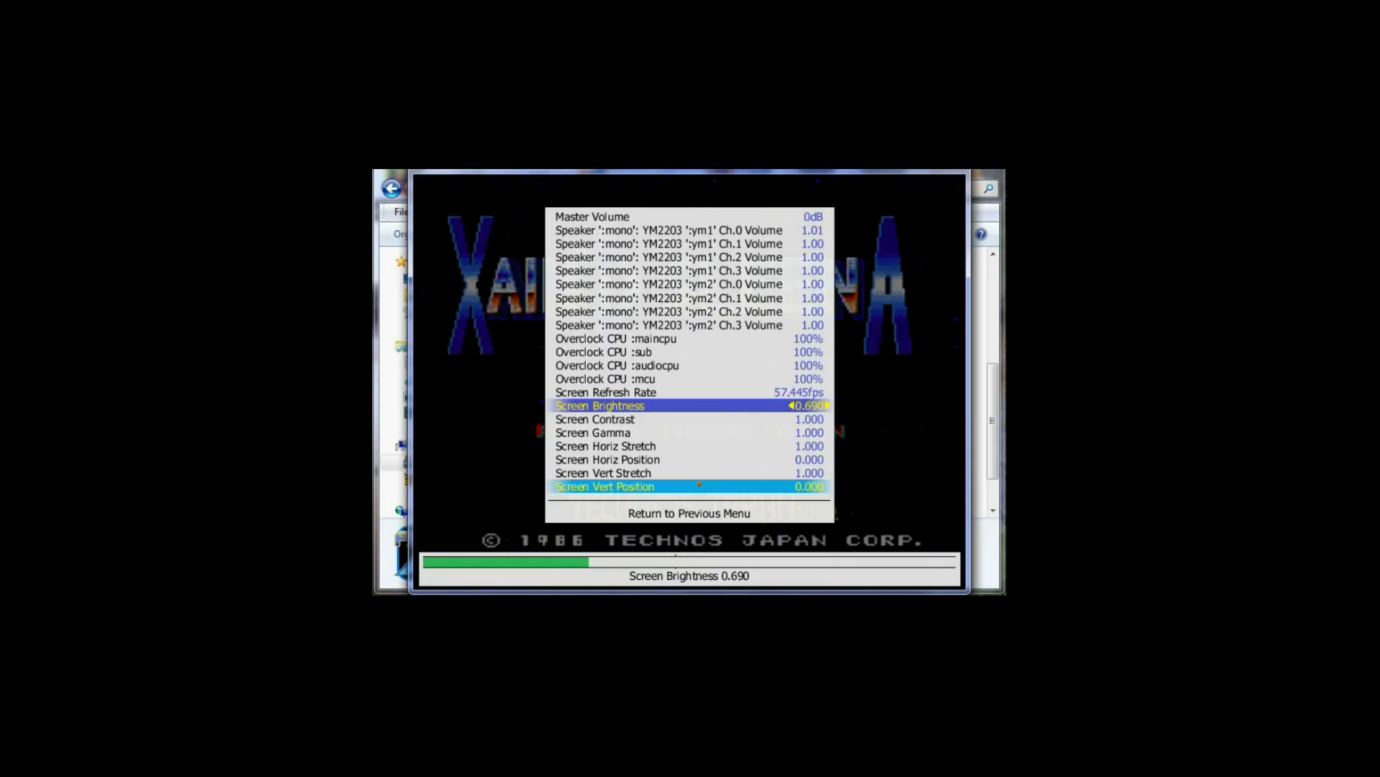
# Step: Raise the Screen Brightness slider to 1.010
pyautogui.press('Right')
pyautogui.press('Right')
pyautogui.press('Right')
pyautogui.press('Right')
pyautogui.press('Right')
pyautogui.press('Right')
pyautogui.press('Right')
pyautogui.press('Right')
pyautogui.press('Right')
pyautogui.press('Right')
pyautogui.press('Right')
pyautogui.press('Right')
pyautogui.press('Right')
pyautogui.press('Right')
pyautogui.press('Right')
pyautogui.press('Right')
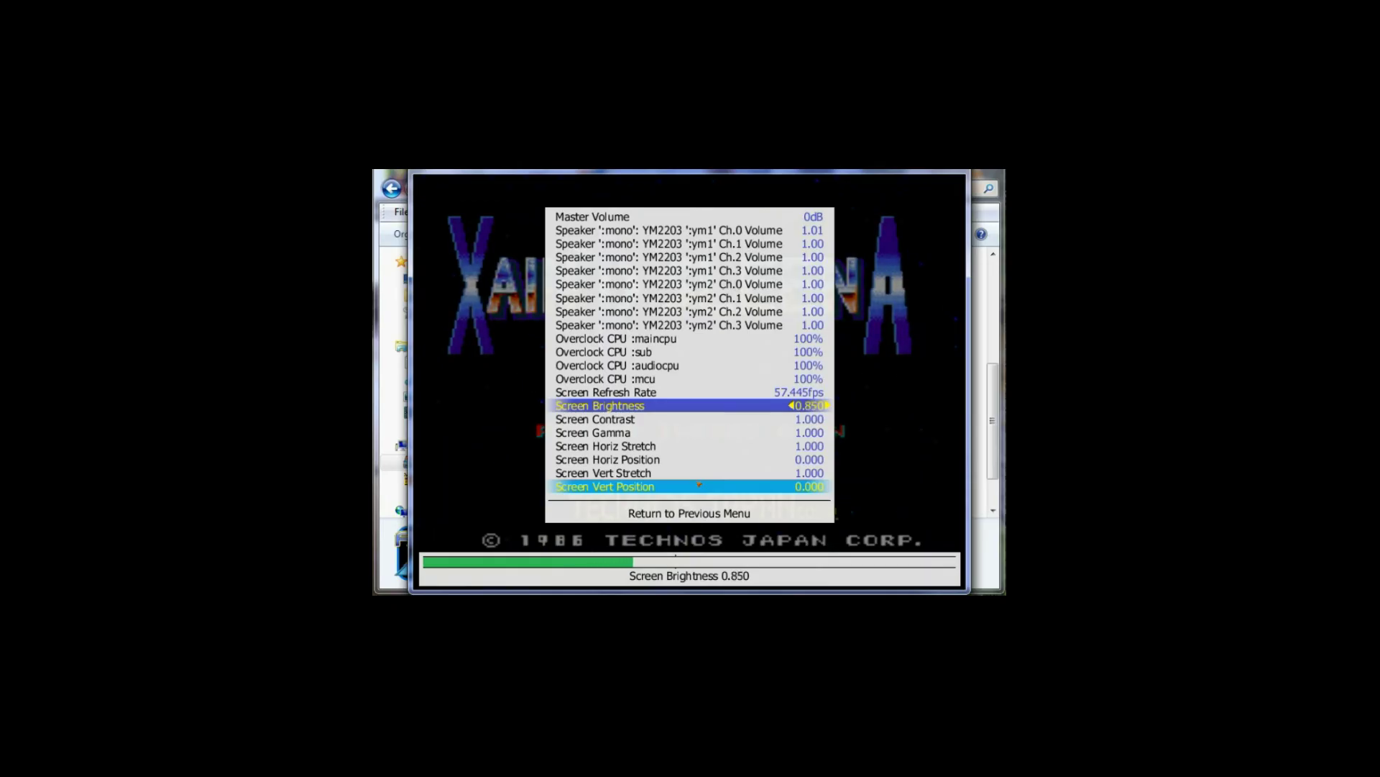
pyautogui.press('Right')
pyautogui.press('Right')
pyautogui.press('Right')
pyautogui.press('Right')
pyautogui.press('Right')
pyautogui.press('Right')
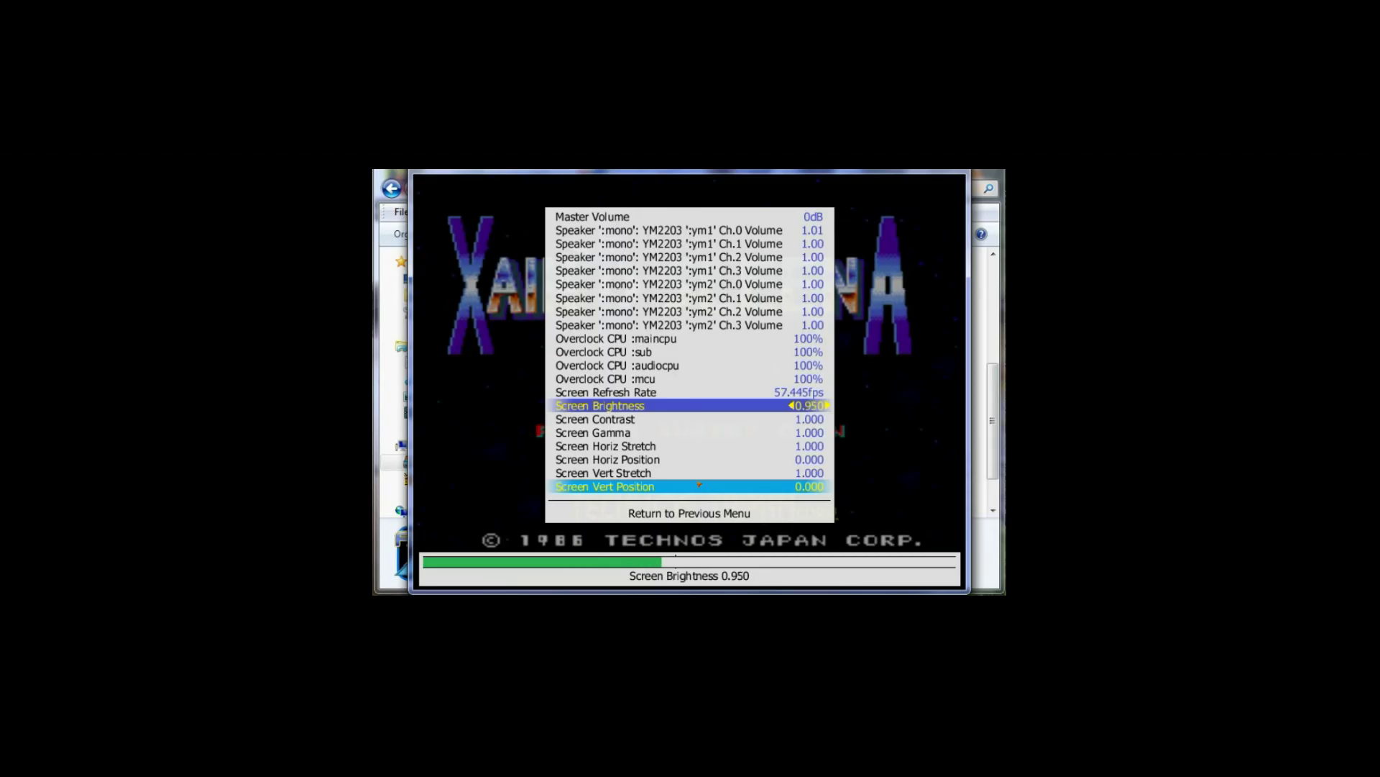
pyautogui.press('Right')
pyautogui.press('Right')
pyautogui.press('Right')
pyautogui.press('Right')
pyautogui.press('Right')
pyautogui.press('Down')
pyautogui.press('Up')
pyautogui.press('Right')
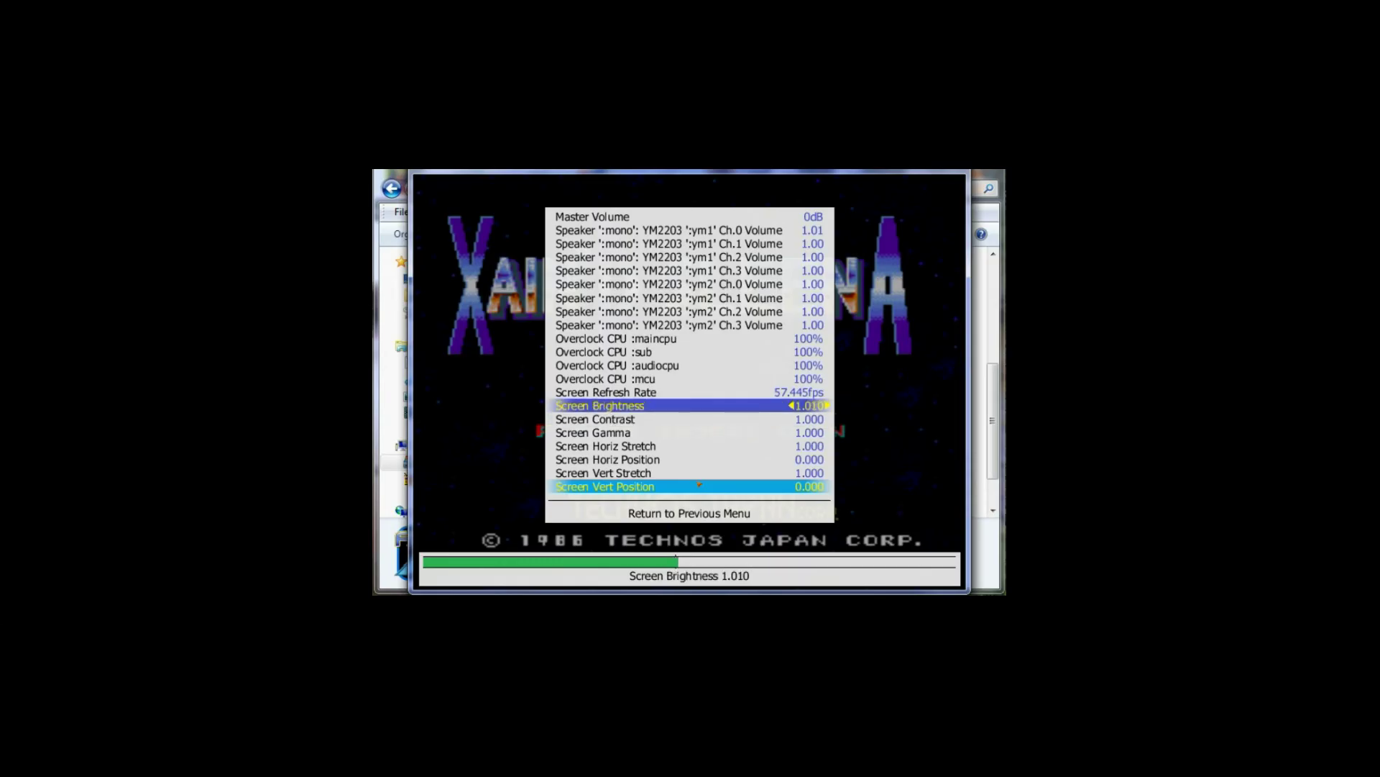
# Step: Set the Screen Brightness slider to 1.000, look through the contrast, gamma, stretch and position sliders, and leave the slider controls
pyautogui.press('Left')
pyautogui.press('Down')
pyautogui.press('Down')
pyautogui.press('Down')
pyautogui.press('Down')
pyautogui.press('Down')
pyautogui.press('Down')
pyautogui.press('Down')
pyautogui.press('Down')
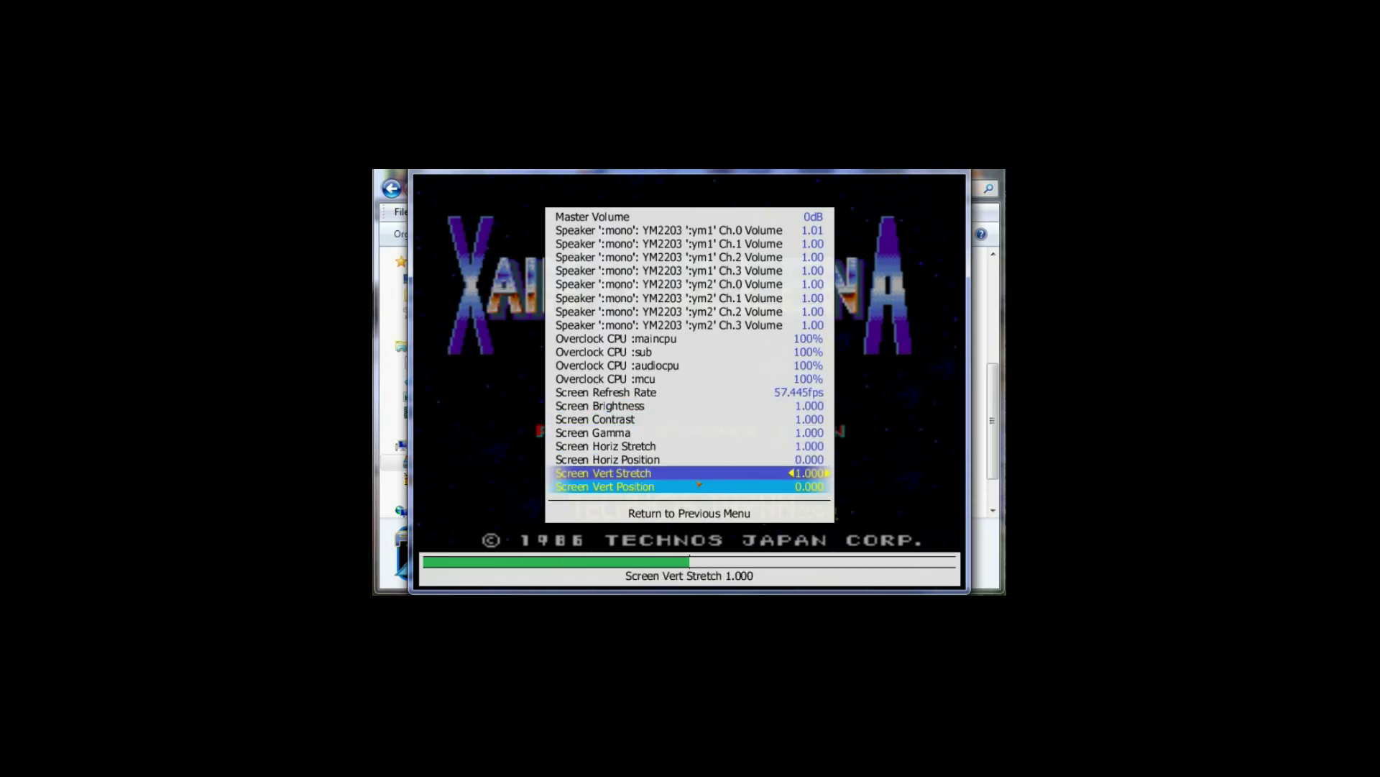
pyautogui.press('Escape')
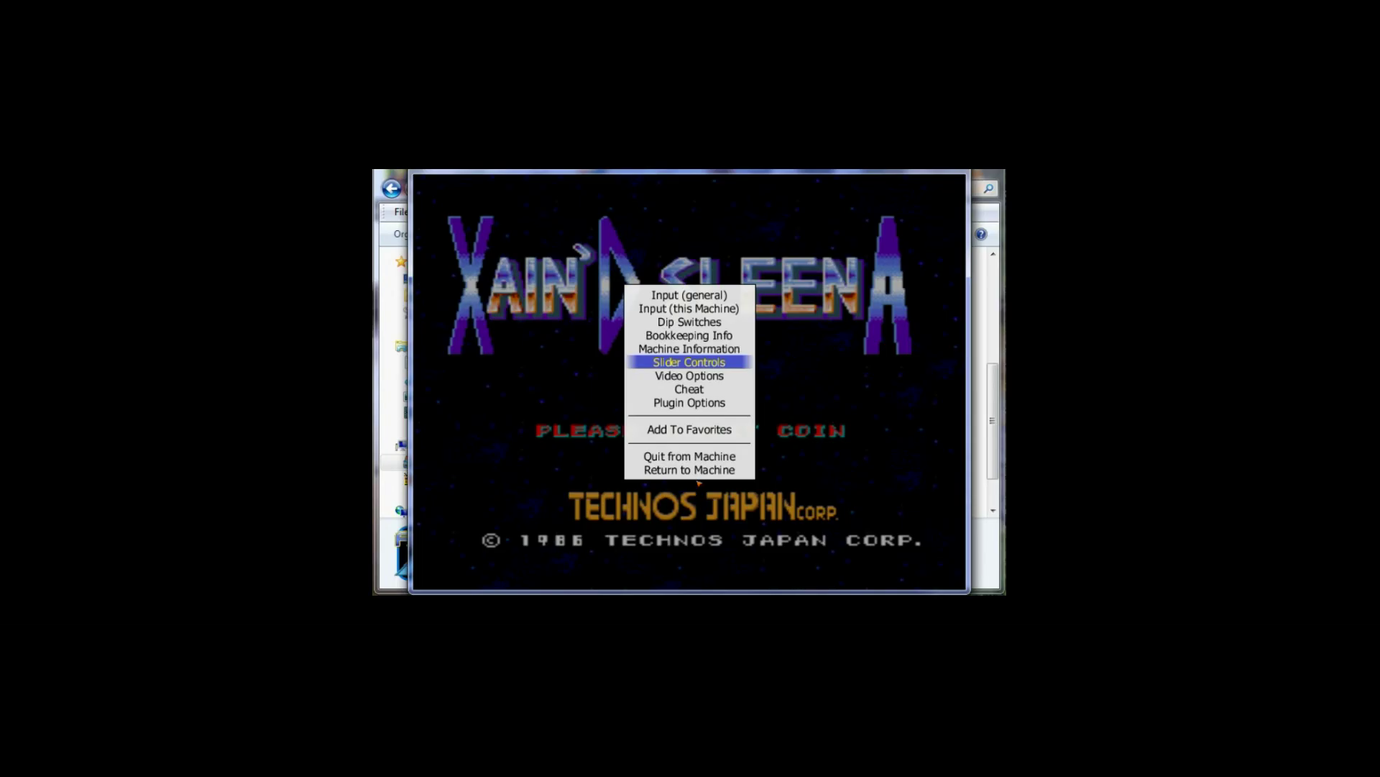
# Step: View the game's video options for aspect, rotation, backdrops, overlays and bezels
pyautogui.press('Down')
pyautogui.press('Return')
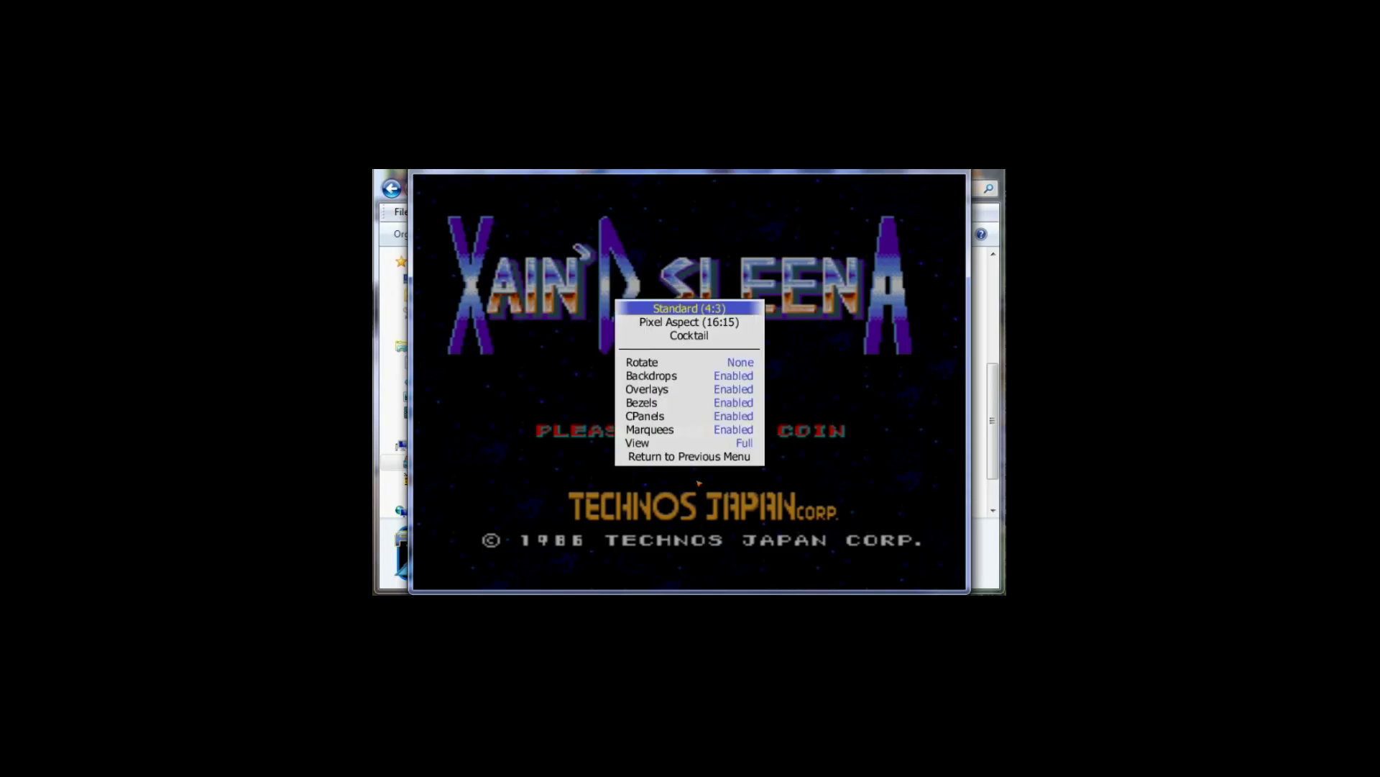
pyautogui.press('Escape')
# Step: Open the game's cheat list and look through its entries, from Infinite Time to Sound Test
pyautogui.press('Down')
pyautogui.press('Return')
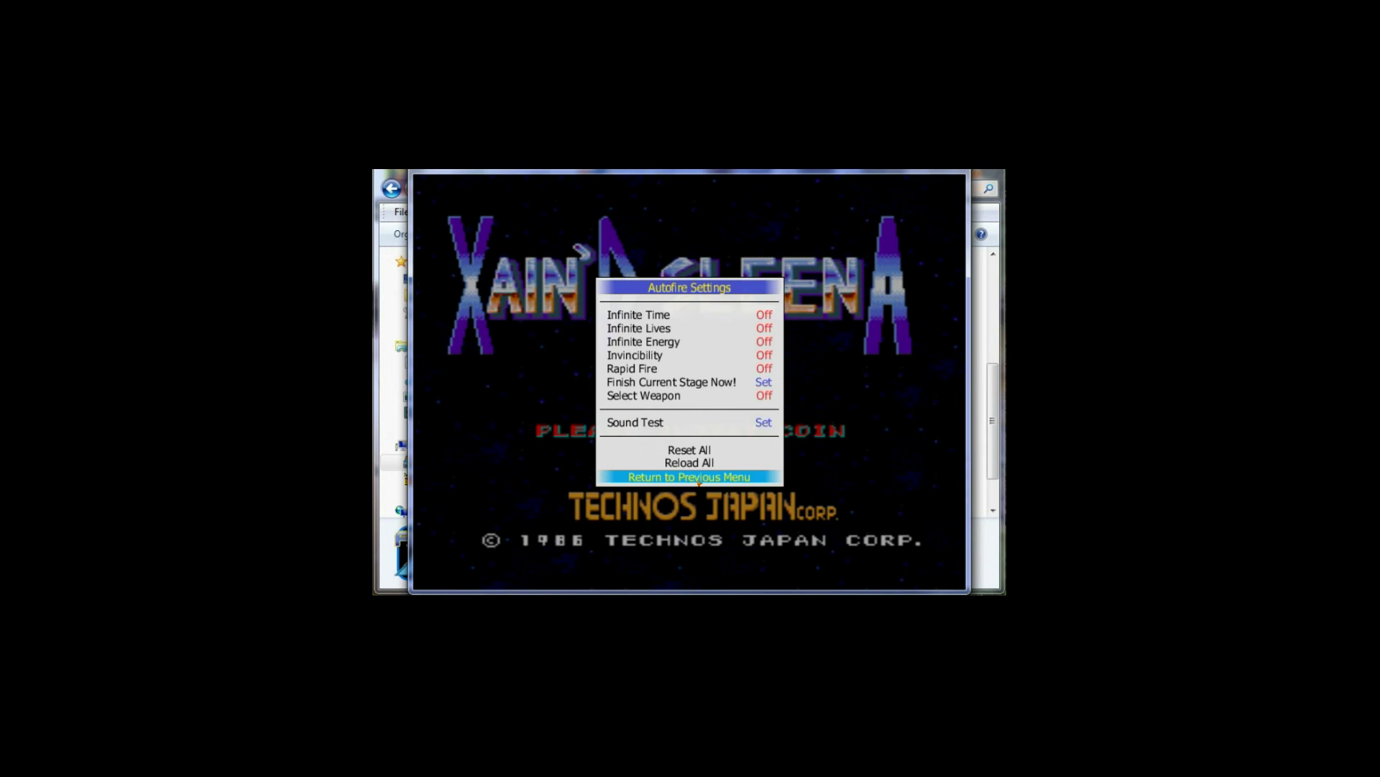
pyautogui.press('Down')
pyautogui.press('Down')
pyautogui.press('Down')
pyautogui.press('Down')
pyautogui.press('Down')
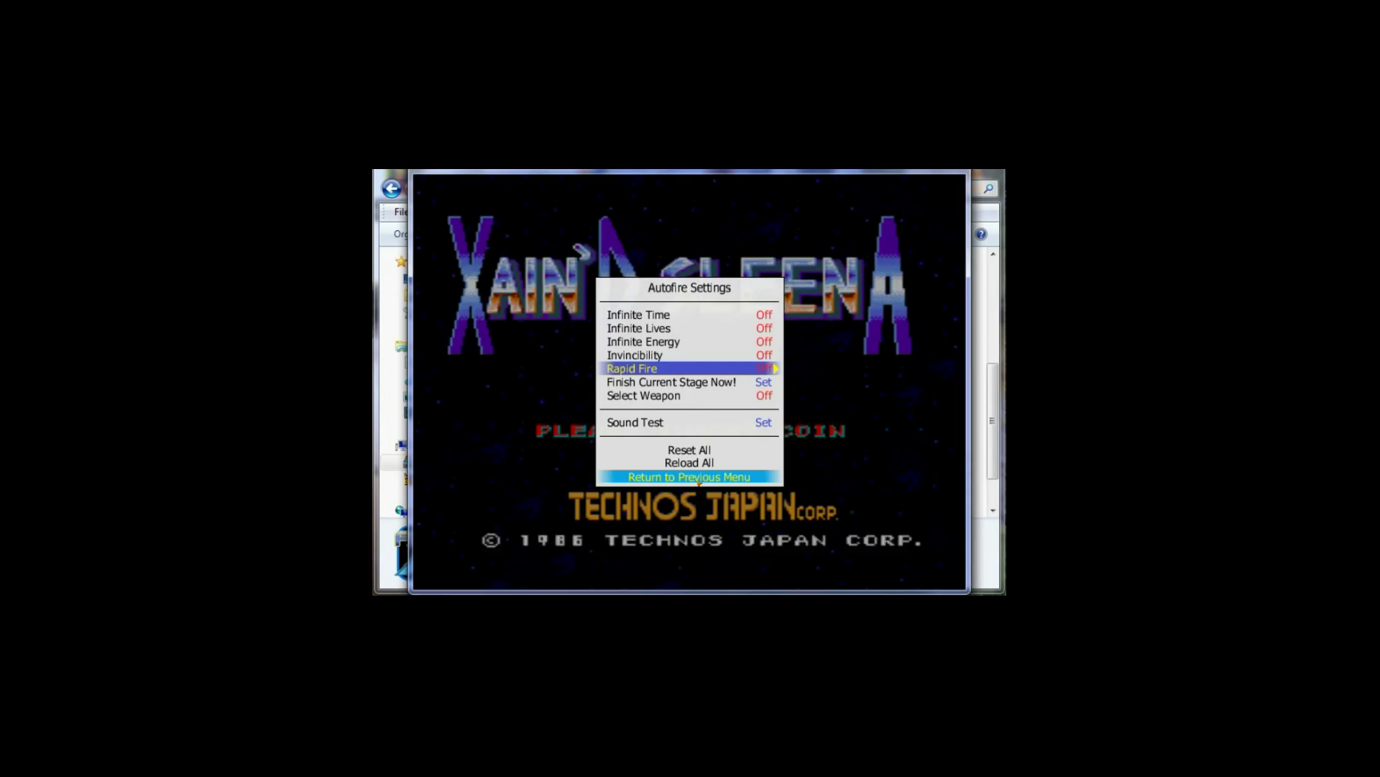
pyautogui.press('Up')
pyautogui.press('Up')
pyautogui.press('Up')
pyautogui.press('Up')
pyautogui.press('Down')
pyautogui.press('Down')
pyautogui.press('Down')
pyautogui.press('Down')
pyautogui.press('Down')
pyautogui.press('Down')
pyautogui.press('Down')
pyautogui.press('Down')
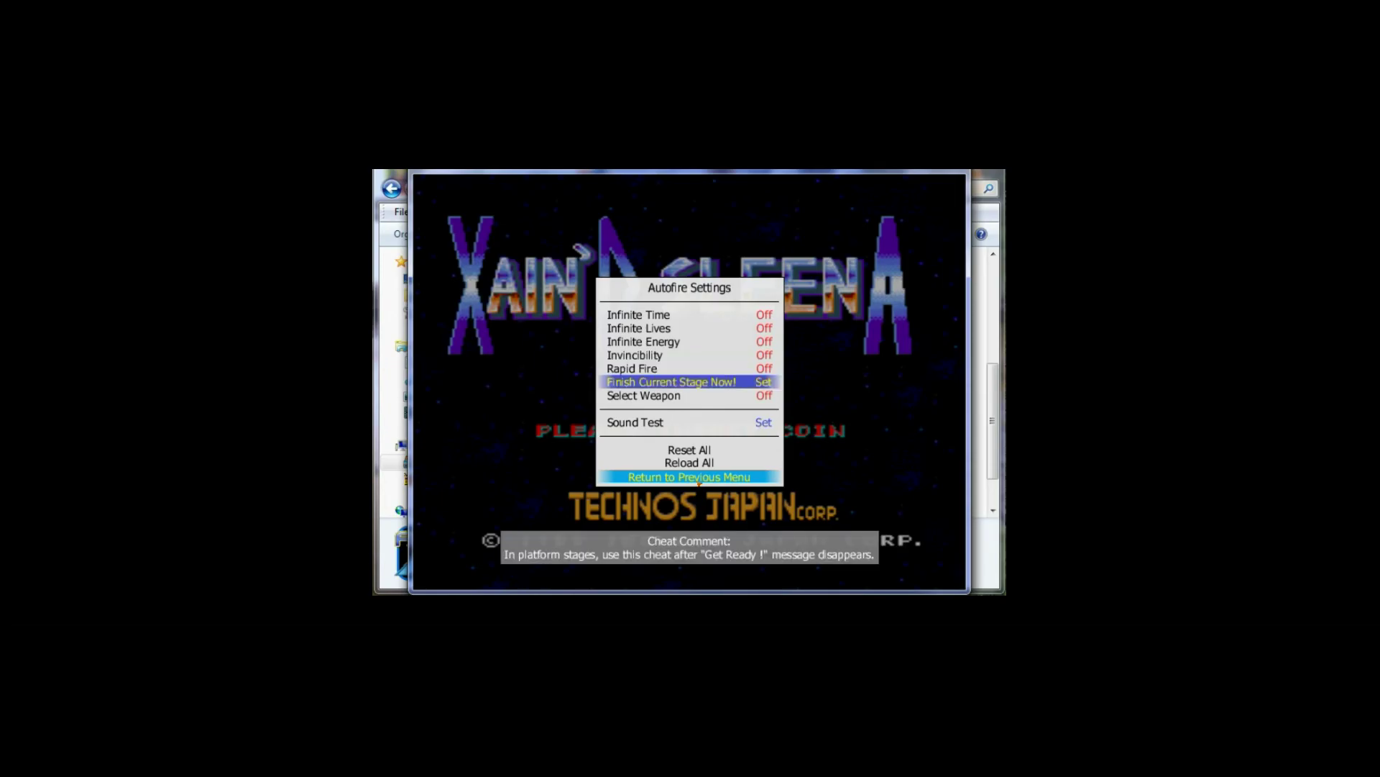
pyautogui.press('Up')
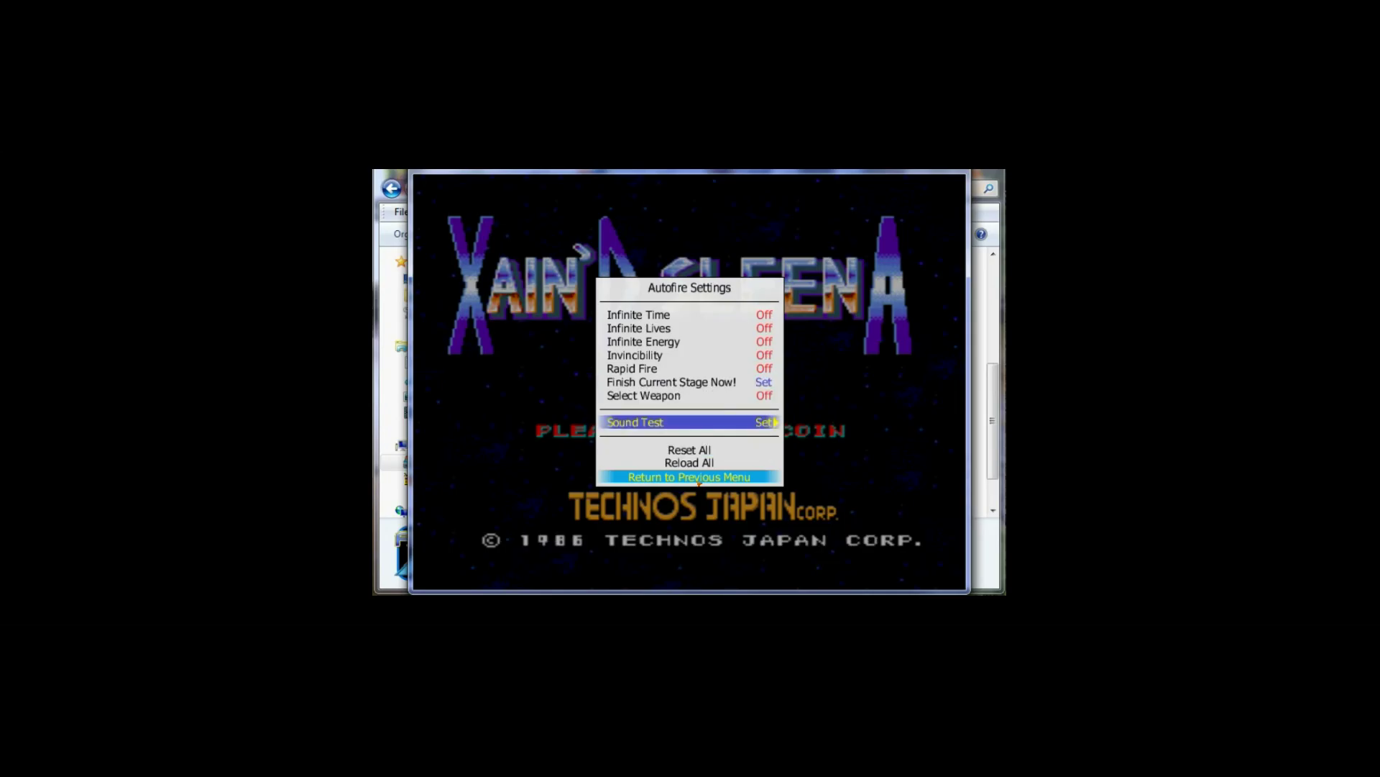
# Step: Browse the selectable values of the Sound Test cheat and leave the cheat list
pyautogui.press('Right')
pyautogui.press('Left')
pyautogui.press('Right')
pyautogui.press('Left')
pyautogui.press('Left')
pyautogui.press('Left')
pyautogui.press('Left')
pyautogui.click(699, 481)
# Step: Return to the running game, insert one coin and start a one-player game
pyautogui.press('Down')
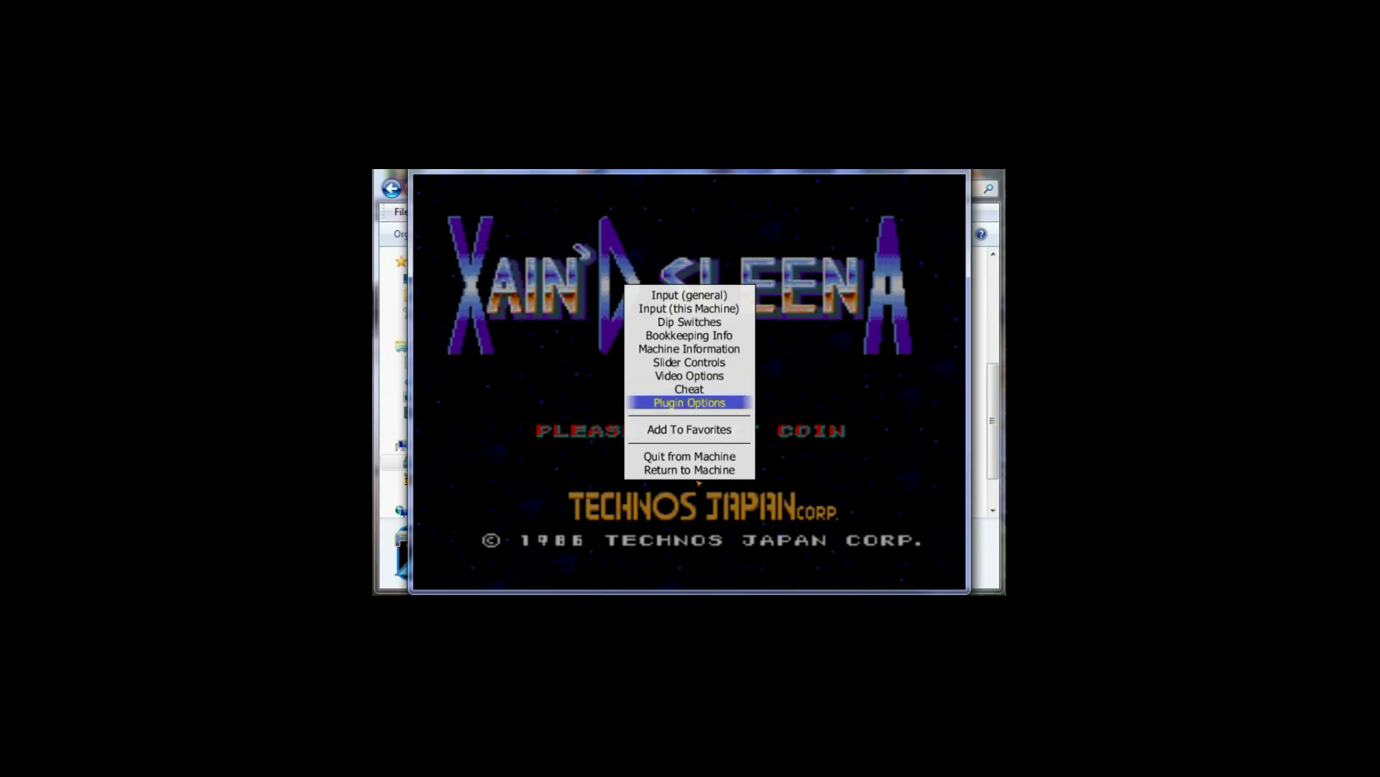
pyautogui.press('Tab')
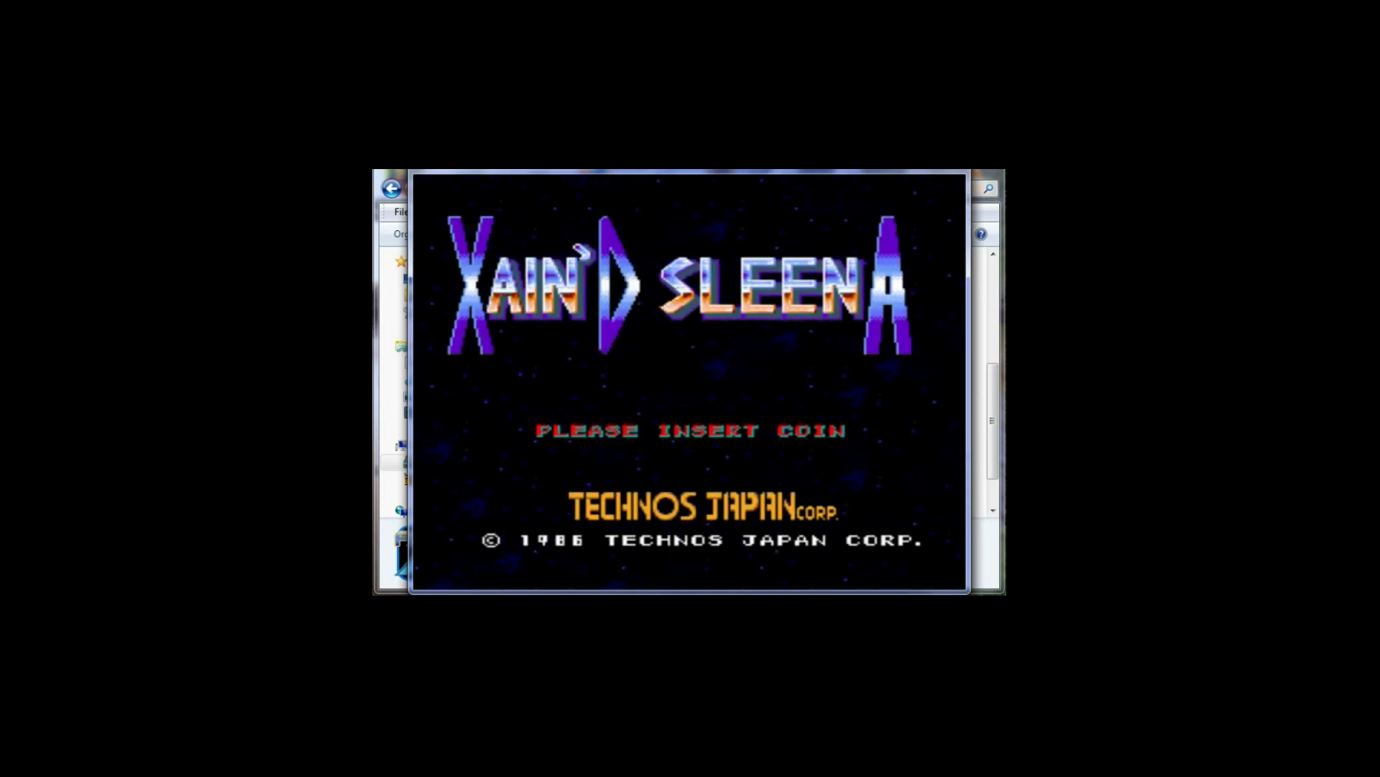
pyautogui.press('5')
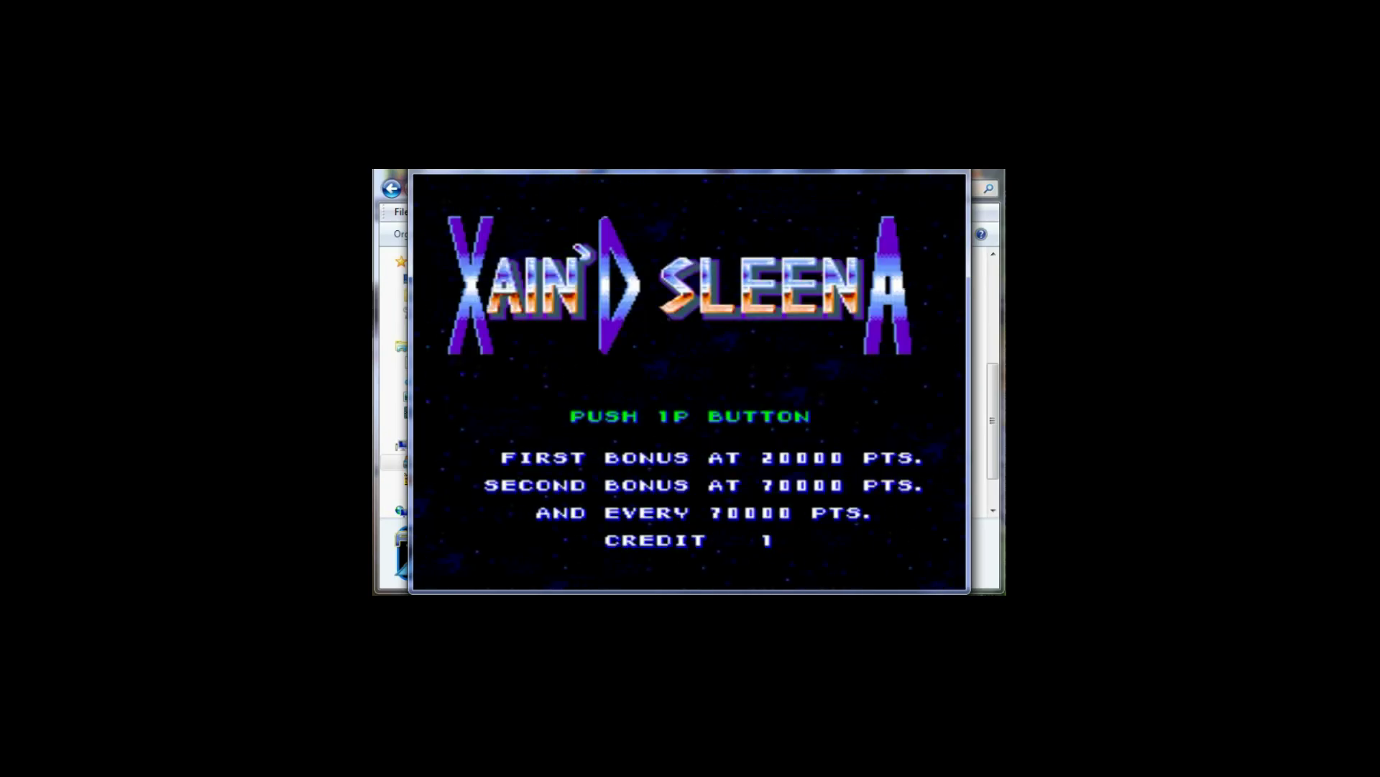
pyautogui.press('1')
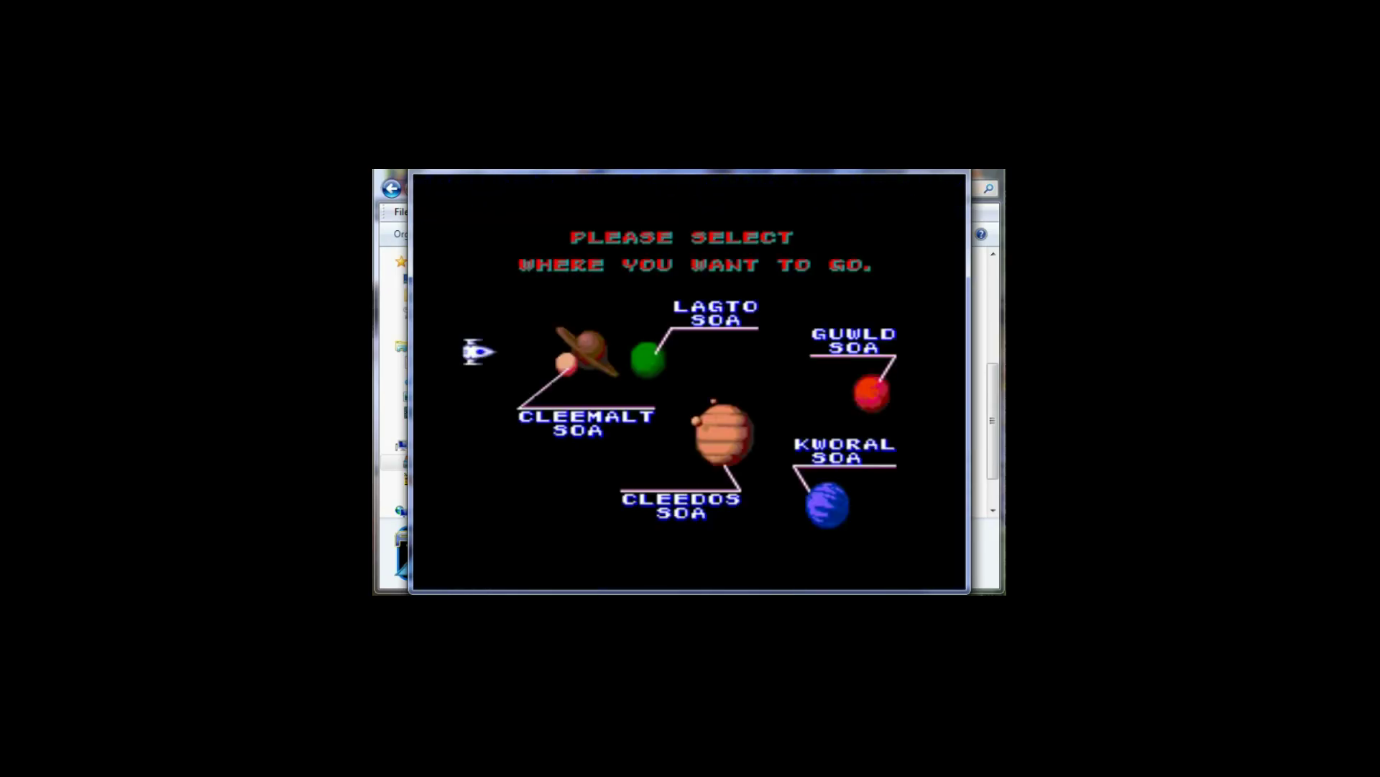
# Step: Steer the ship across the planet map to Kworal Soa and choose it as the destination
pyautogui.press('Down')
pyautogui.press('Right')
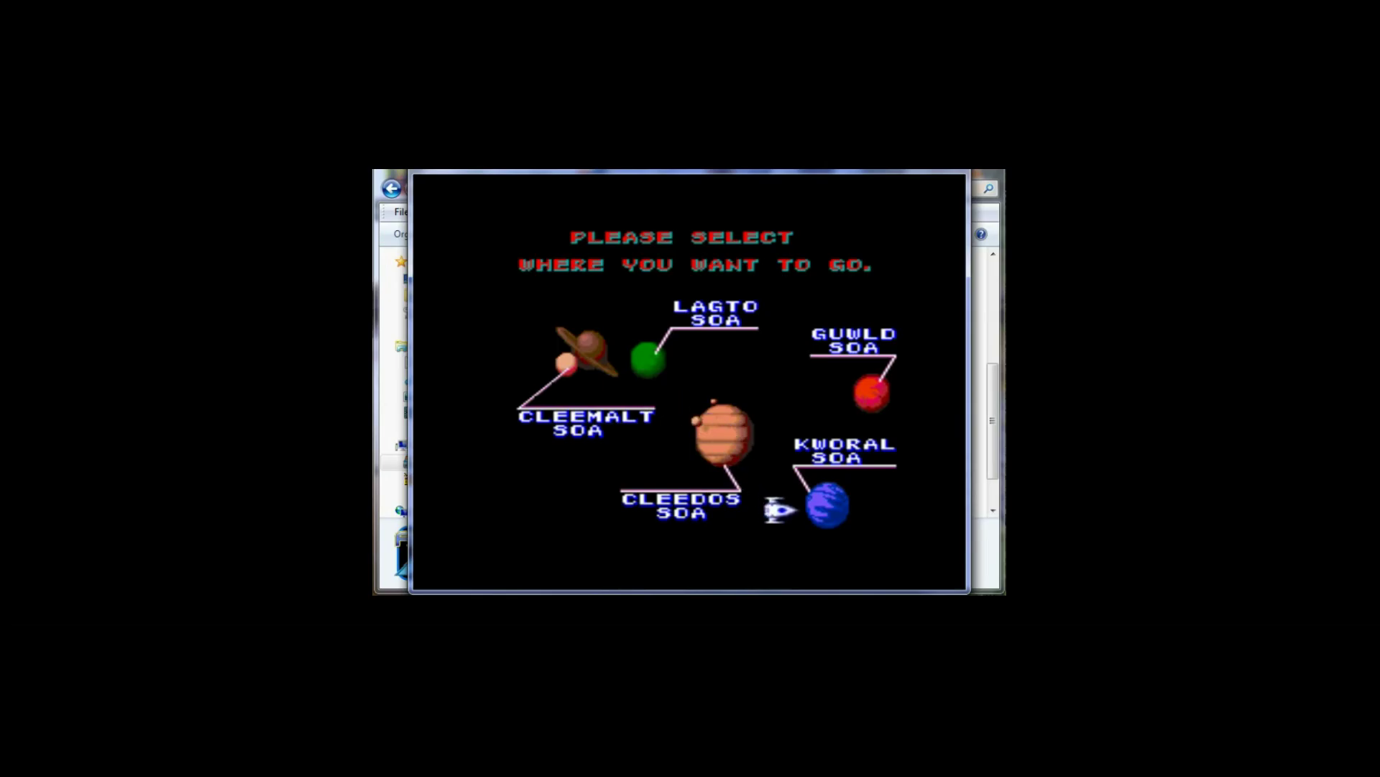
pyautogui.press('Up')
pyautogui.press('Down')
pyautogui.press('Left')
pyautogui.press('z')
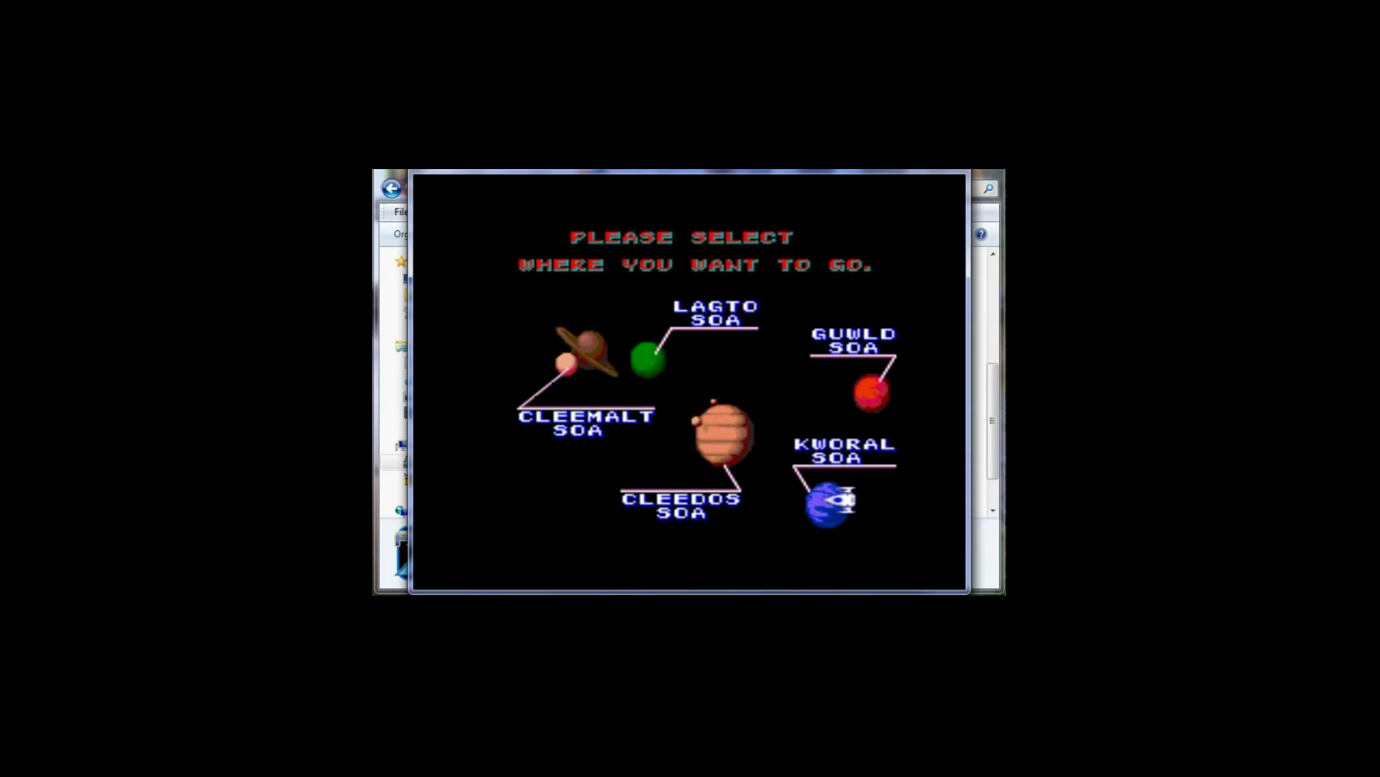
pyautogui.press('Return')
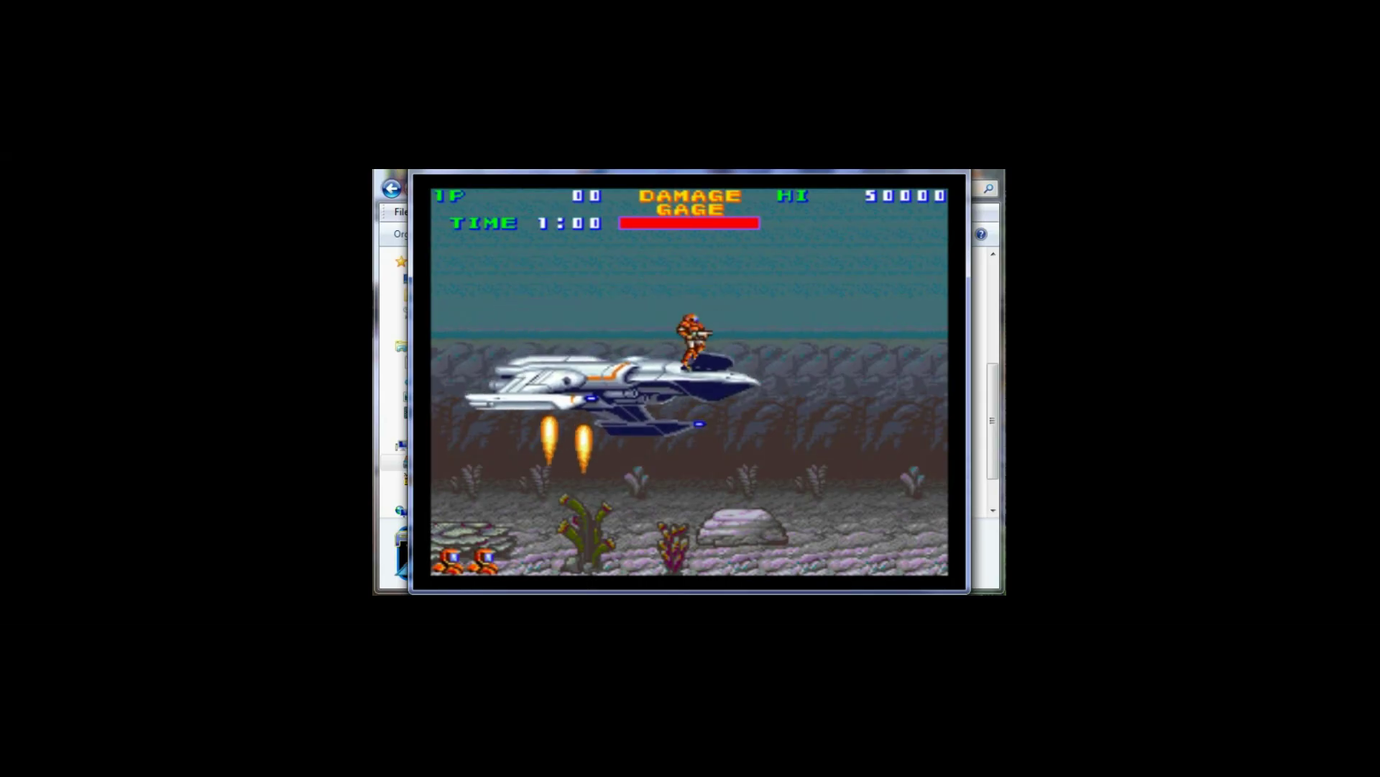
# Step: Shoot the skeleton soldiers attacking from both sides around the first rock
pyautogui.press('Right')
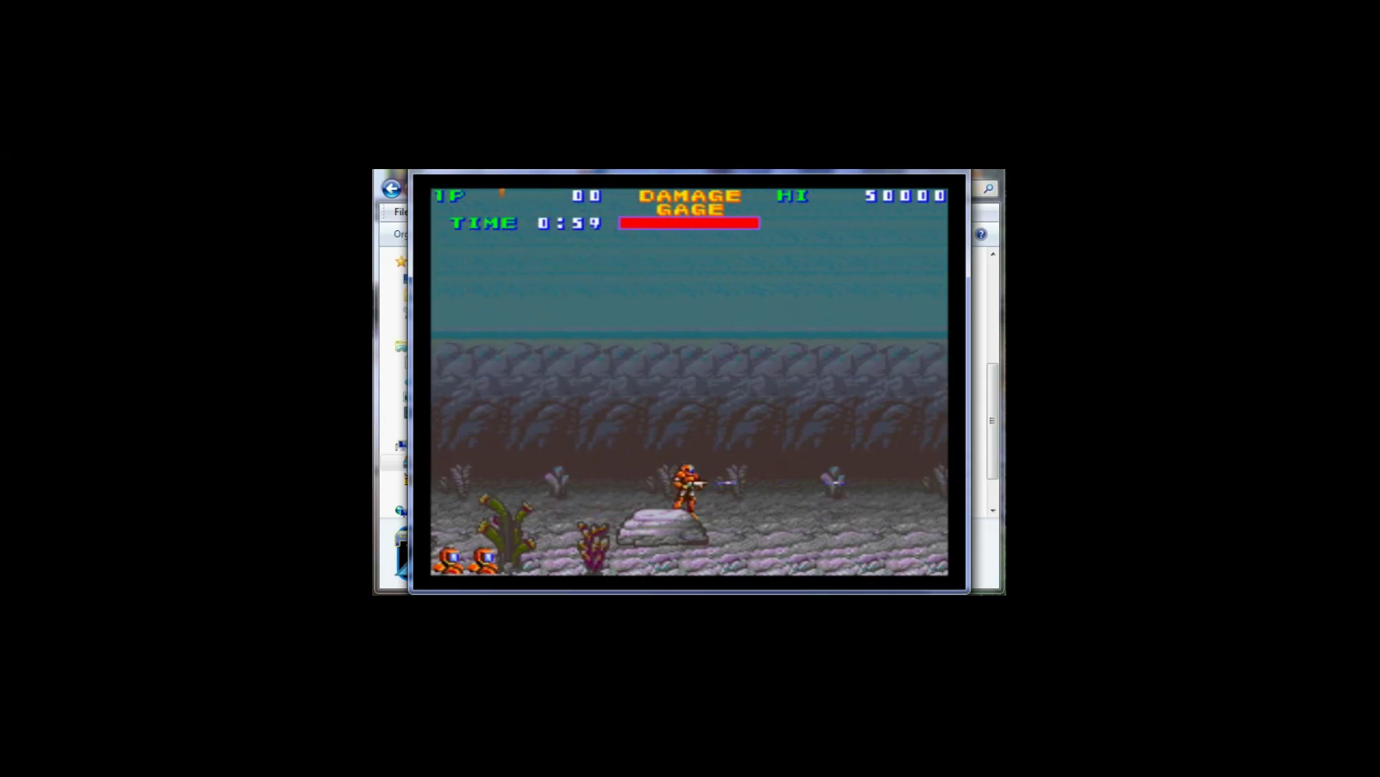
pyautogui.press('Left')
pyautogui.press('Right')
pyautogui.press('ctrl')
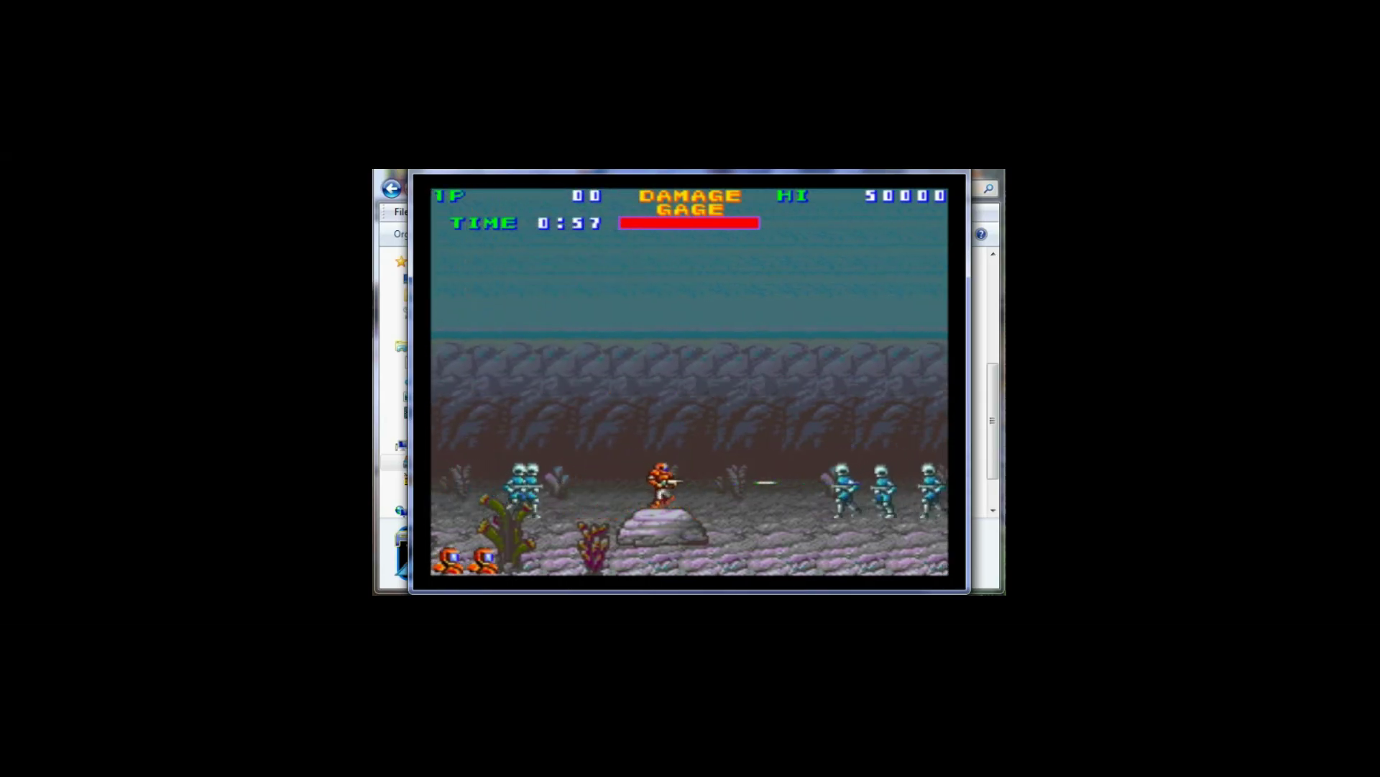
pyautogui.press('ctrl')
pyautogui.press('Left')
pyautogui.press('ctrl')
pyautogui.press('Right')
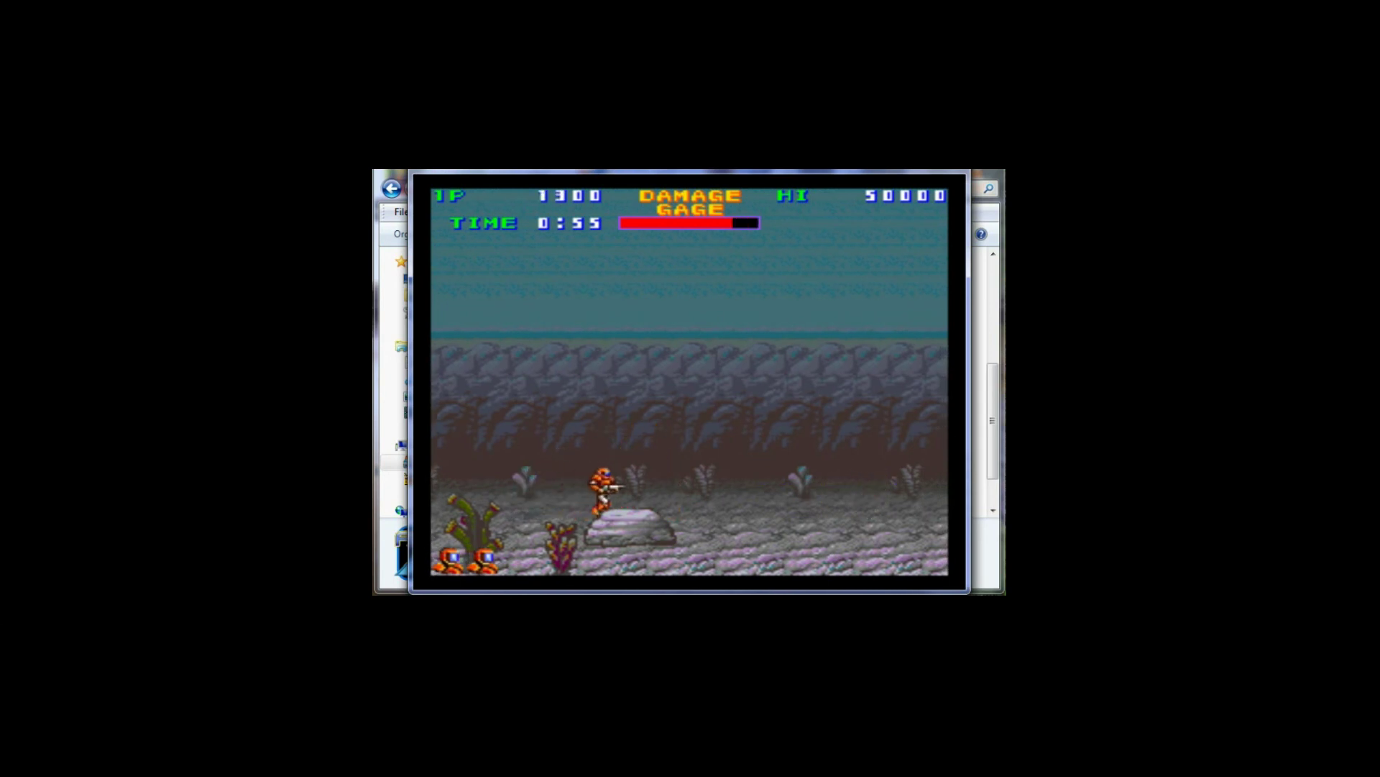
# Step: Advance along the seabed past the first shell platform, shooting the soldiers ahead
pyautogui.press('Right')
pyautogui.press('z')
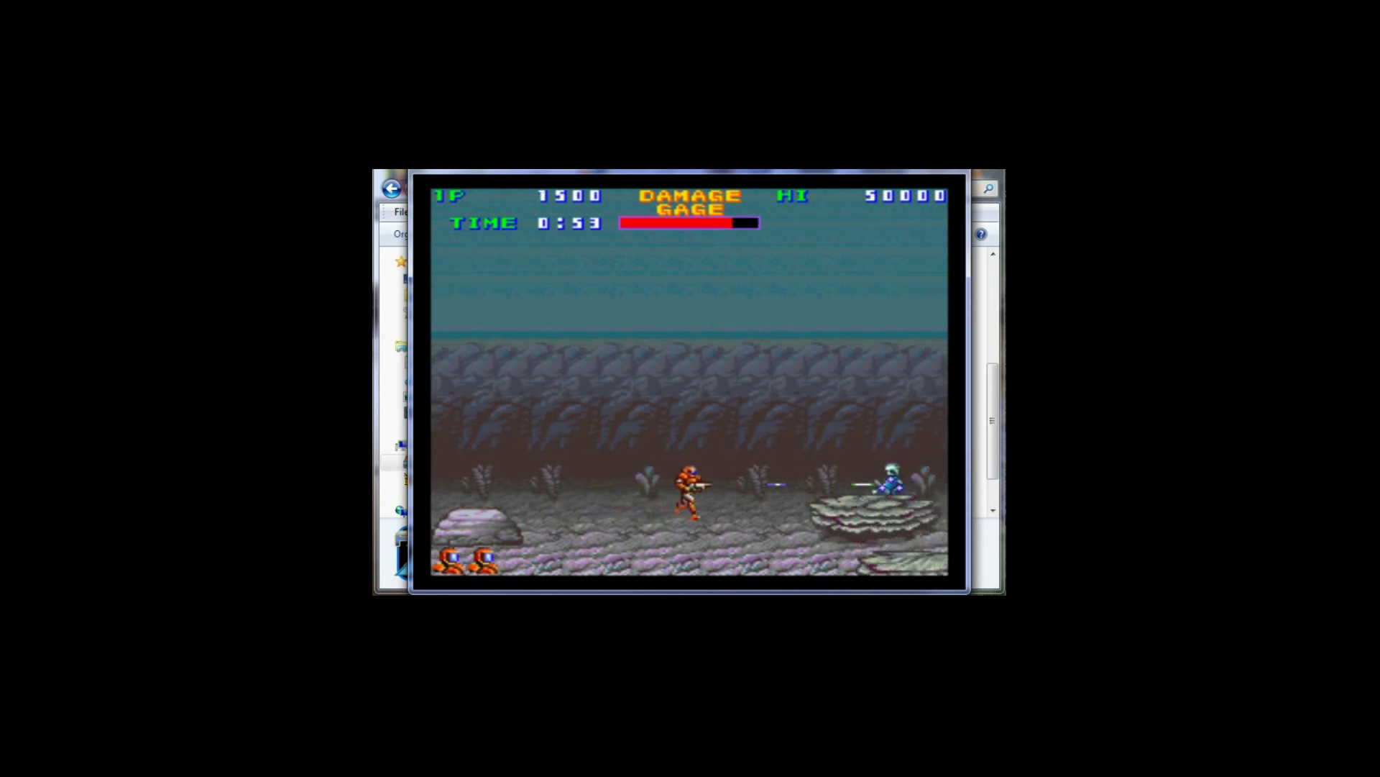
pyautogui.press('Right')
pyautogui.press('z')
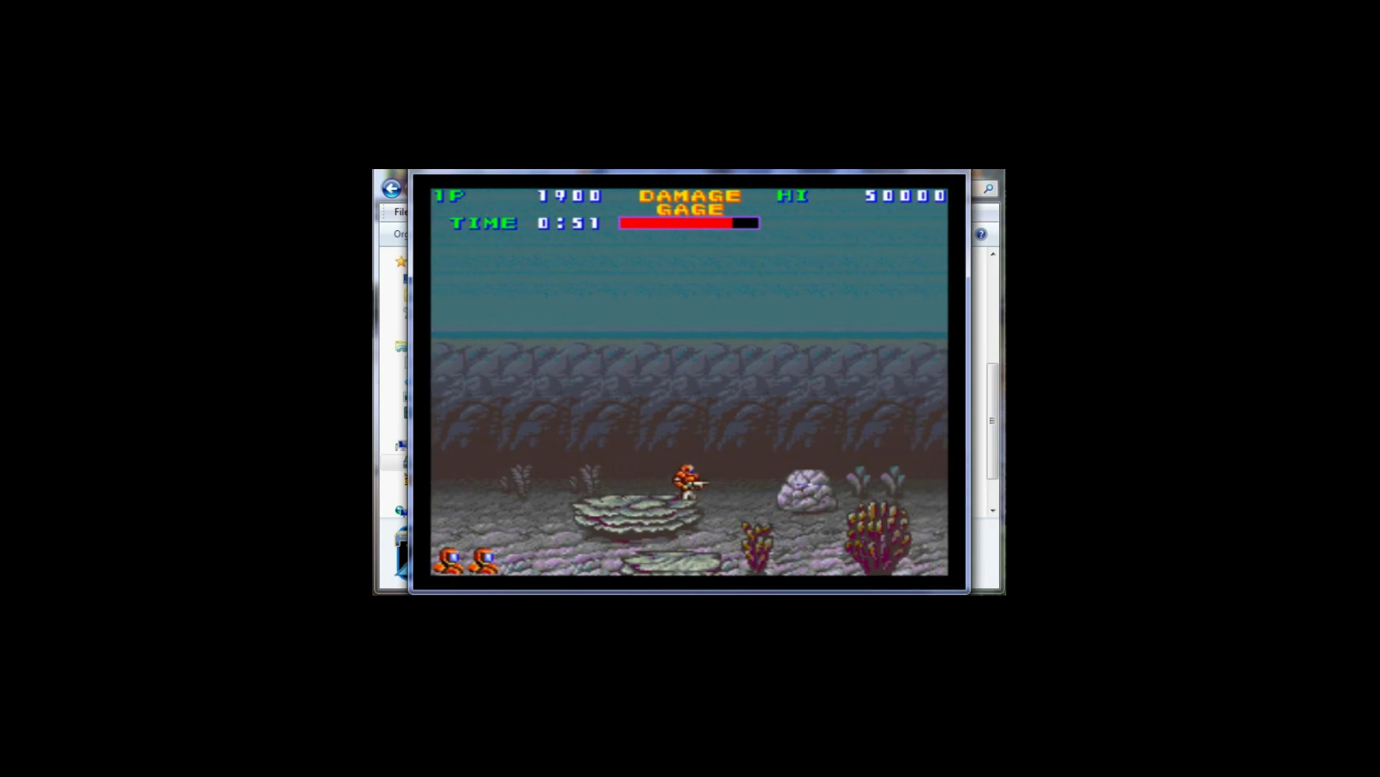
pyautogui.press('Right')
pyautogui.press('z')
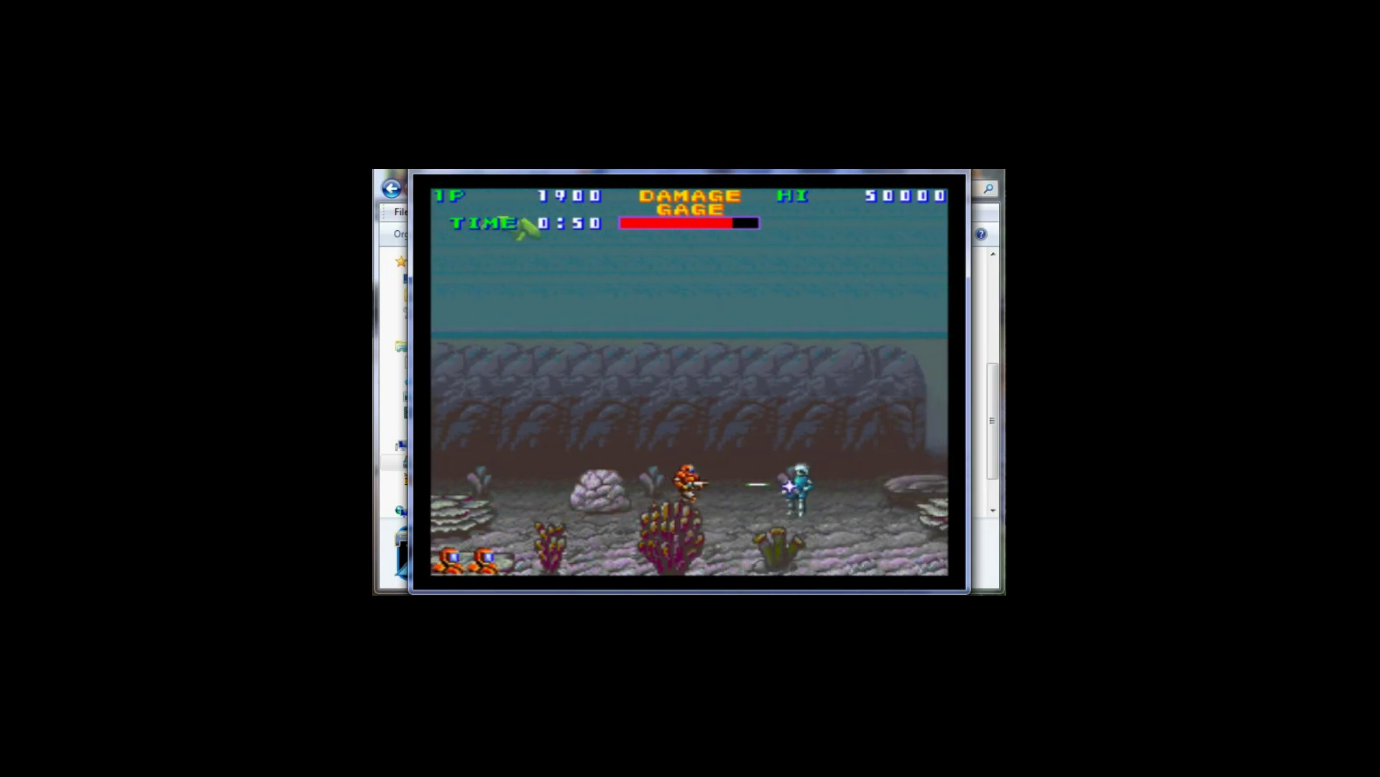
pyautogui.press('Right')
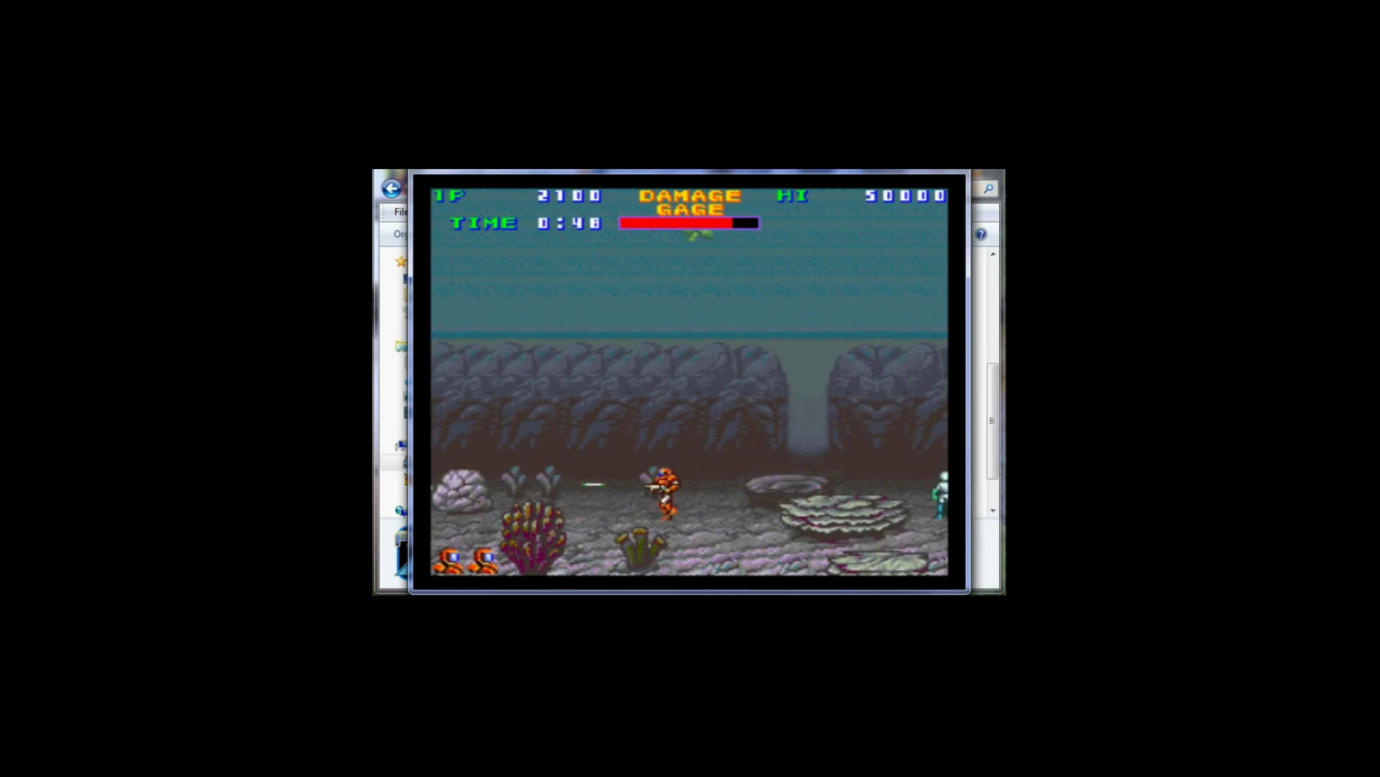
# Step: Fight onward past the corals and get onto the next shell platform beside the gap in the cliffs
pyautogui.press('Right')
pyautogui.press('x')
pyautogui.press('Right')
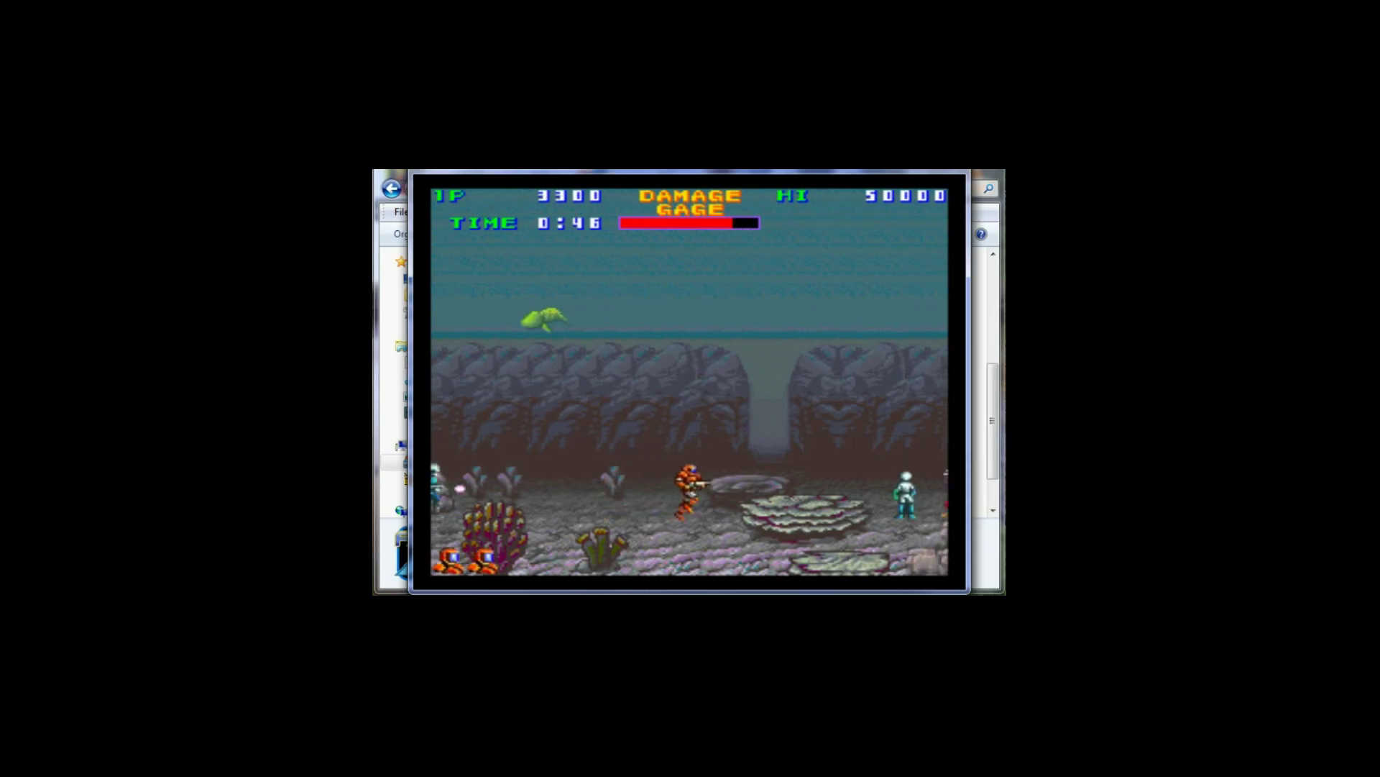
pyautogui.press('Right')
pyautogui.press('z')
pyautogui.press('Right')
pyautogui.press('z')
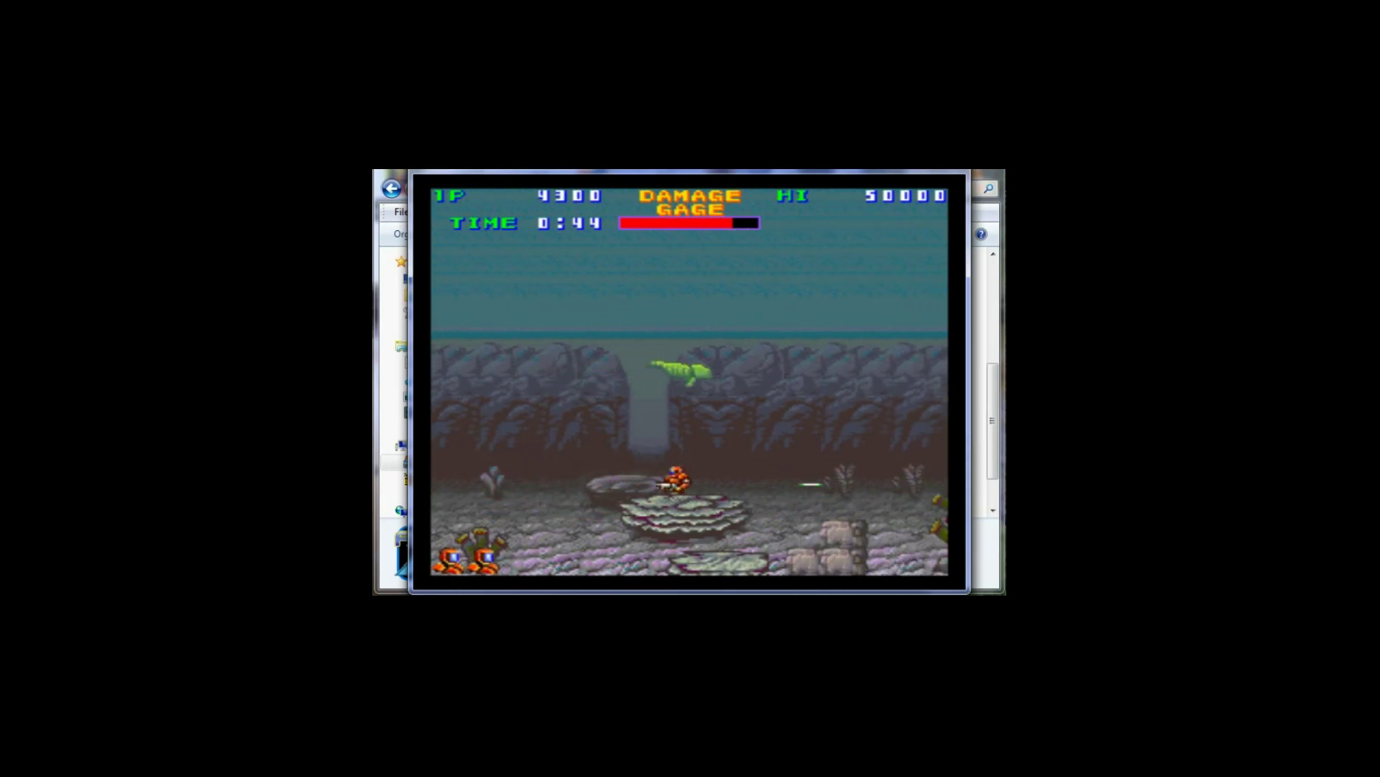
# Step: Crouch and fire from the shell platform, then lie prone beside the stone blocks under the armored robot's fire
pyautogui.press('z')
pyautogui.press('Down')
pyautogui.press('z')
pyautogui.press('Right')
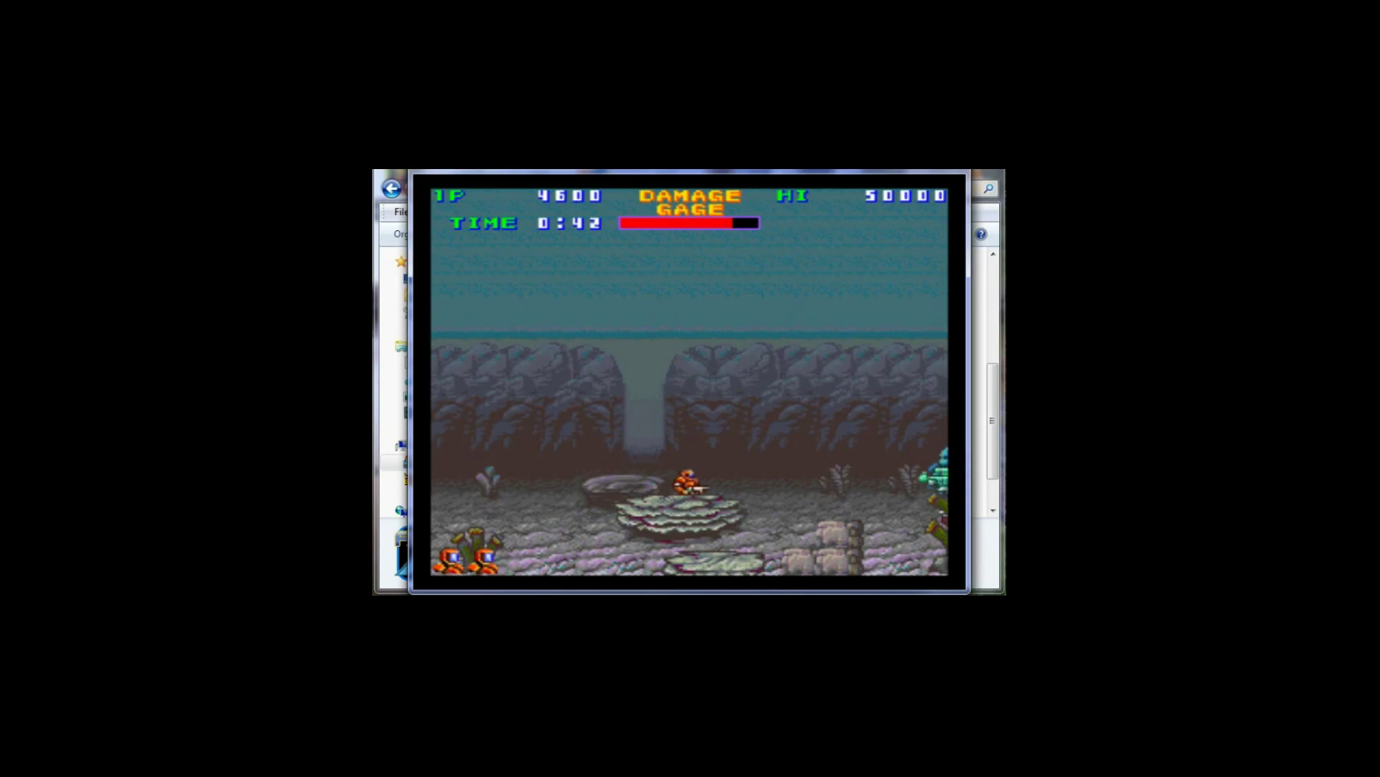
pyautogui.press('Right')
pyautogui.press('Down')
pyautogui.press('z')
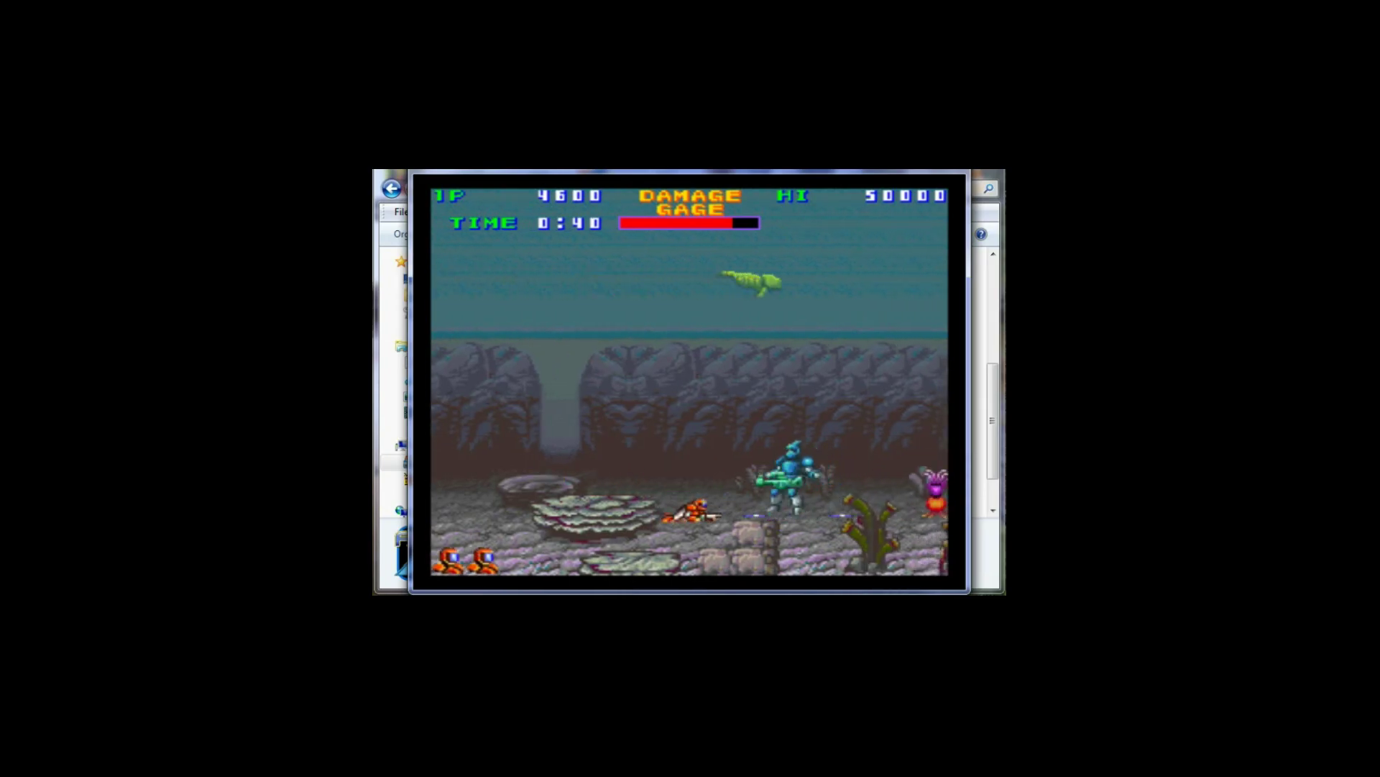
# Step: Get past the armored robot, shoot the green sea creatures behind and reach the next shell platform
pyautogui.press('Right')
pyautogui.press('Right')
pyautogui.press('x')
pyautogui.press('Left')
pyautogui.press('z')
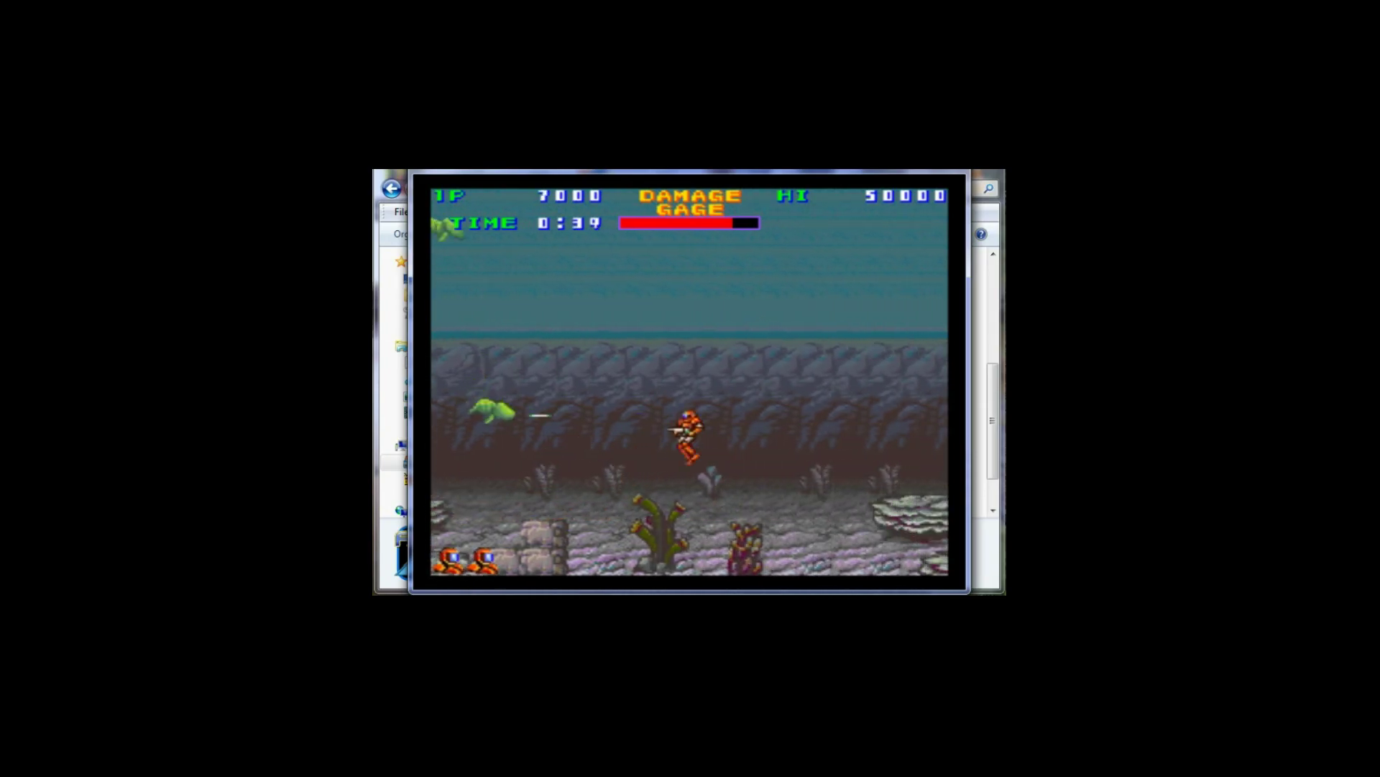
pyautogui.press('Right')
pyautogui.press('Right')
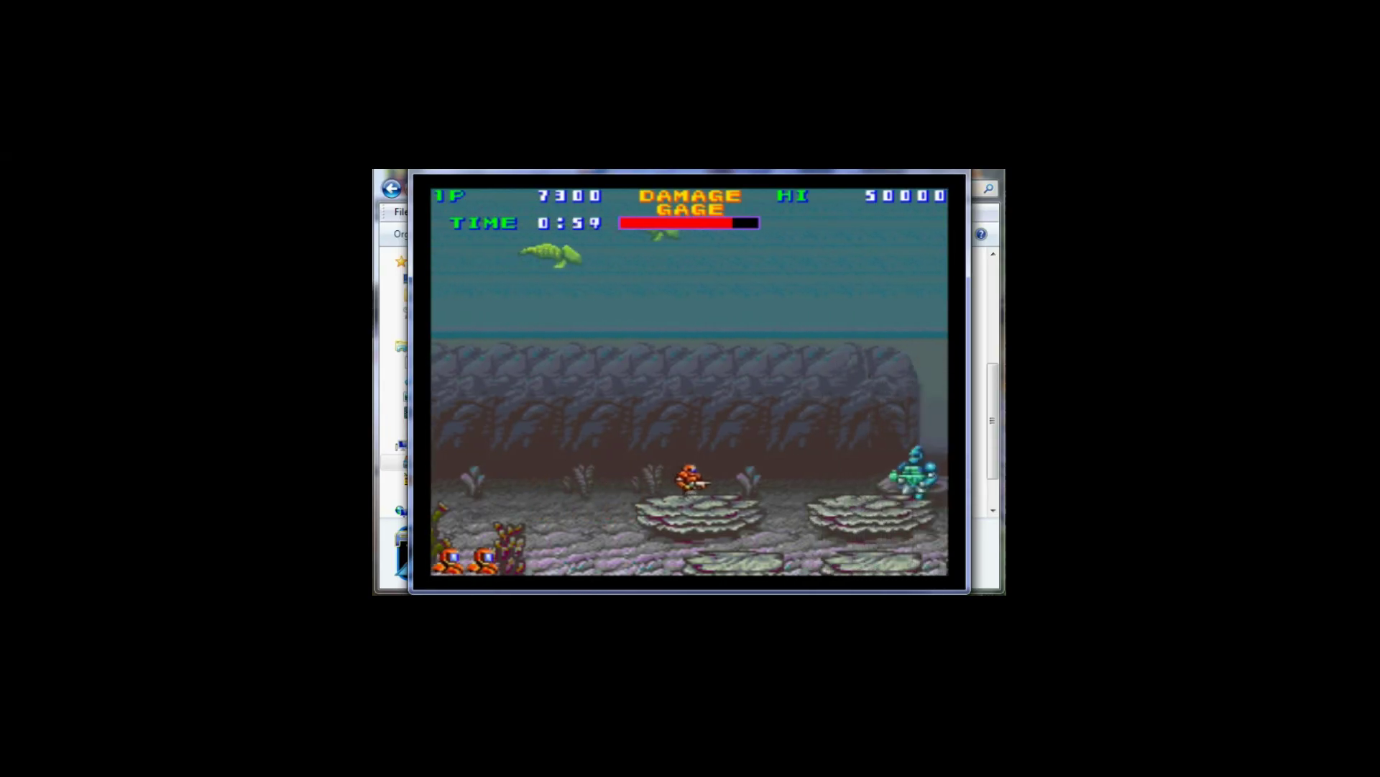
# Step: Fight the second armored robot between the shell platforms and jump past it
pyautogui.press('z')
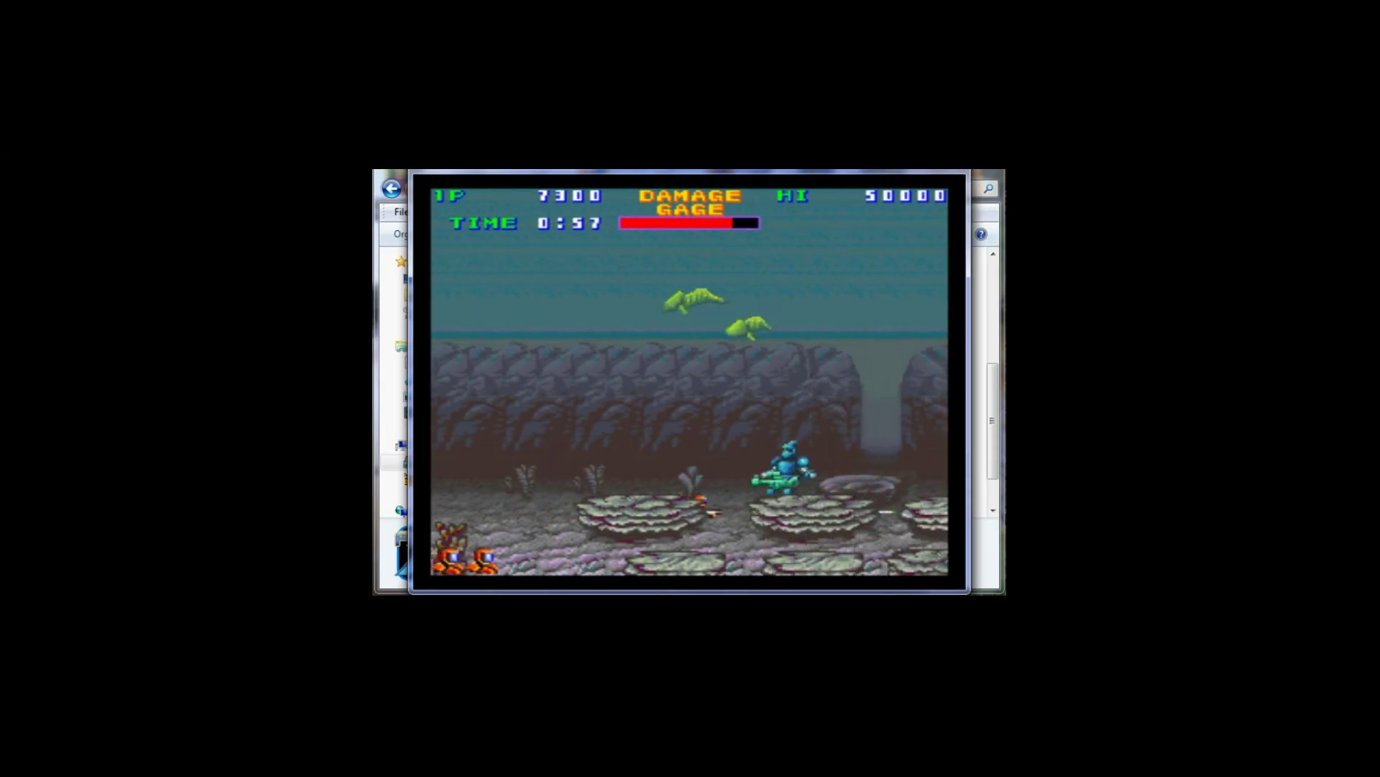
pyautogui.press('Right')
pyautogui.press('x')
pyautogui.press('Left')
pyautogui.press('z')
pyautogui.press('Right')
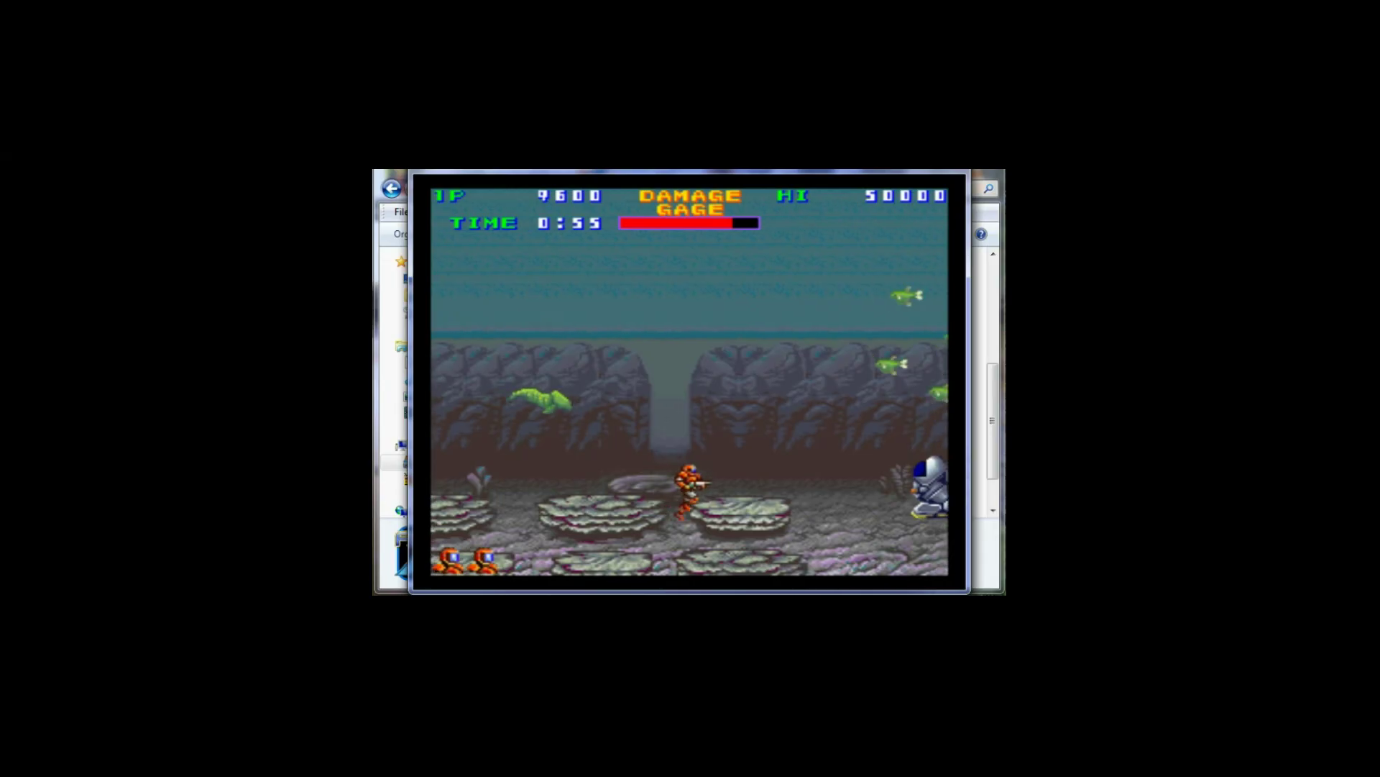
# Step: Destroy the large silver walker among the swarming fish, firing while standing and prone
pyautogui.press('x')
pyautogui.press('z')
pyautogui.press('Left')
pyautogui.press('z')
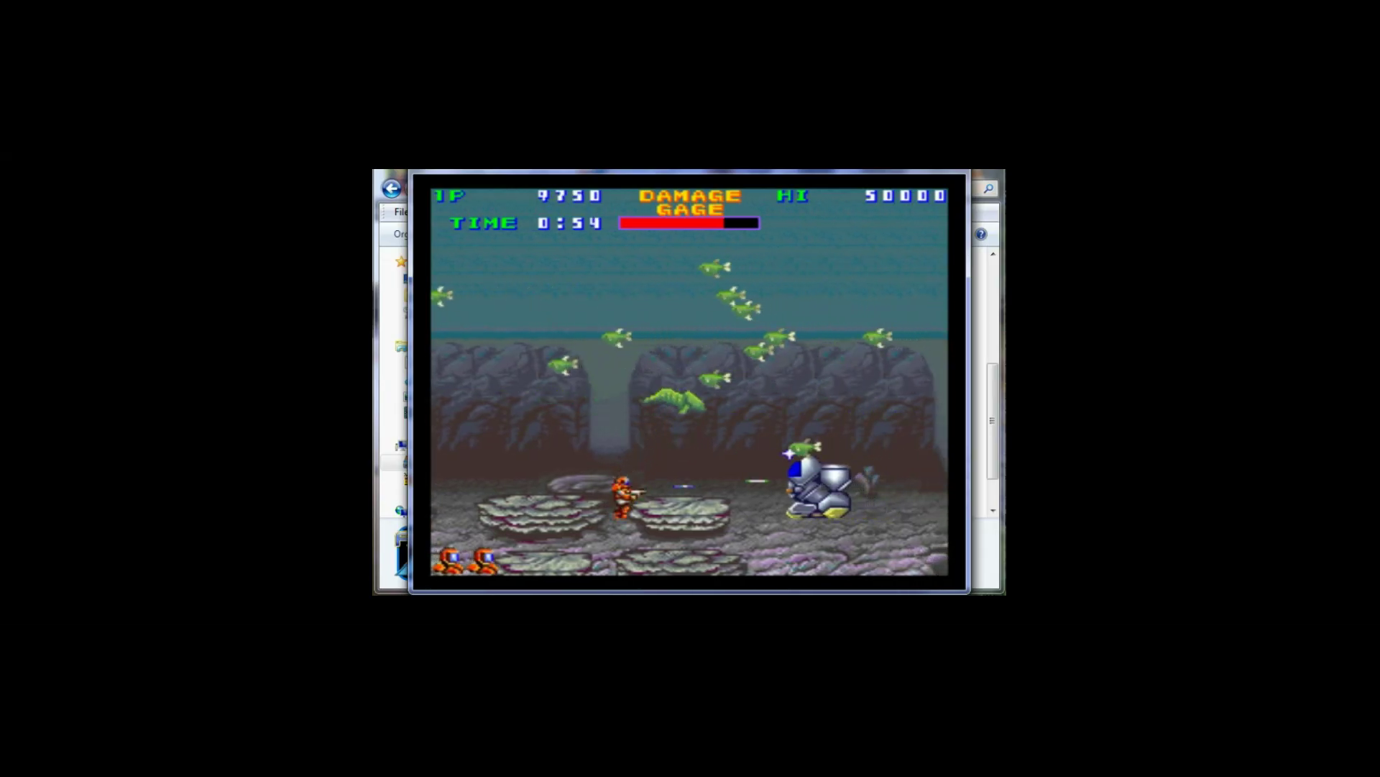
pyautogui.press('Down')
pyautogui.press('z')
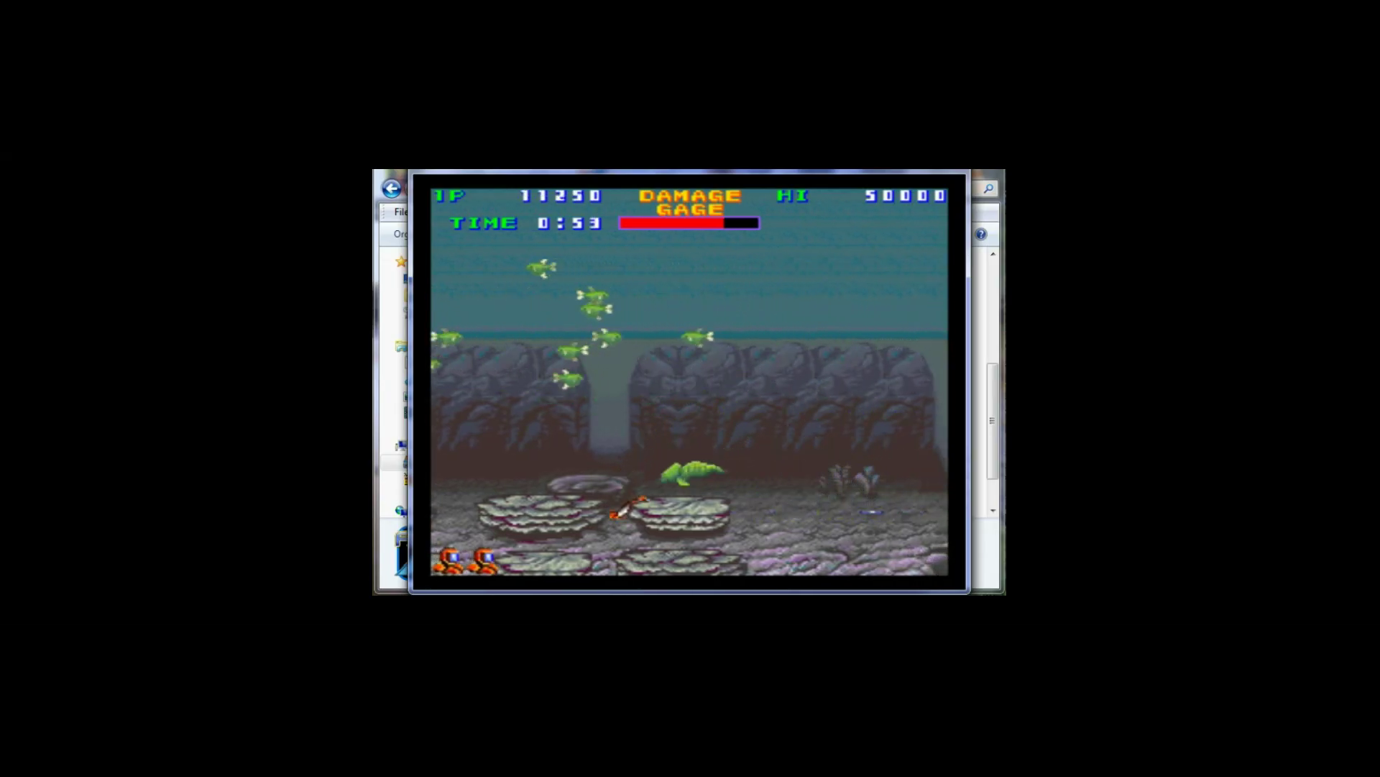
pyautogui.press('z')
# Step: Jump back onto the flat shell platform near the cliff edge and keep firing at the approaching creatures
pyautogui.press('Right')
pyautogui.press('Right')
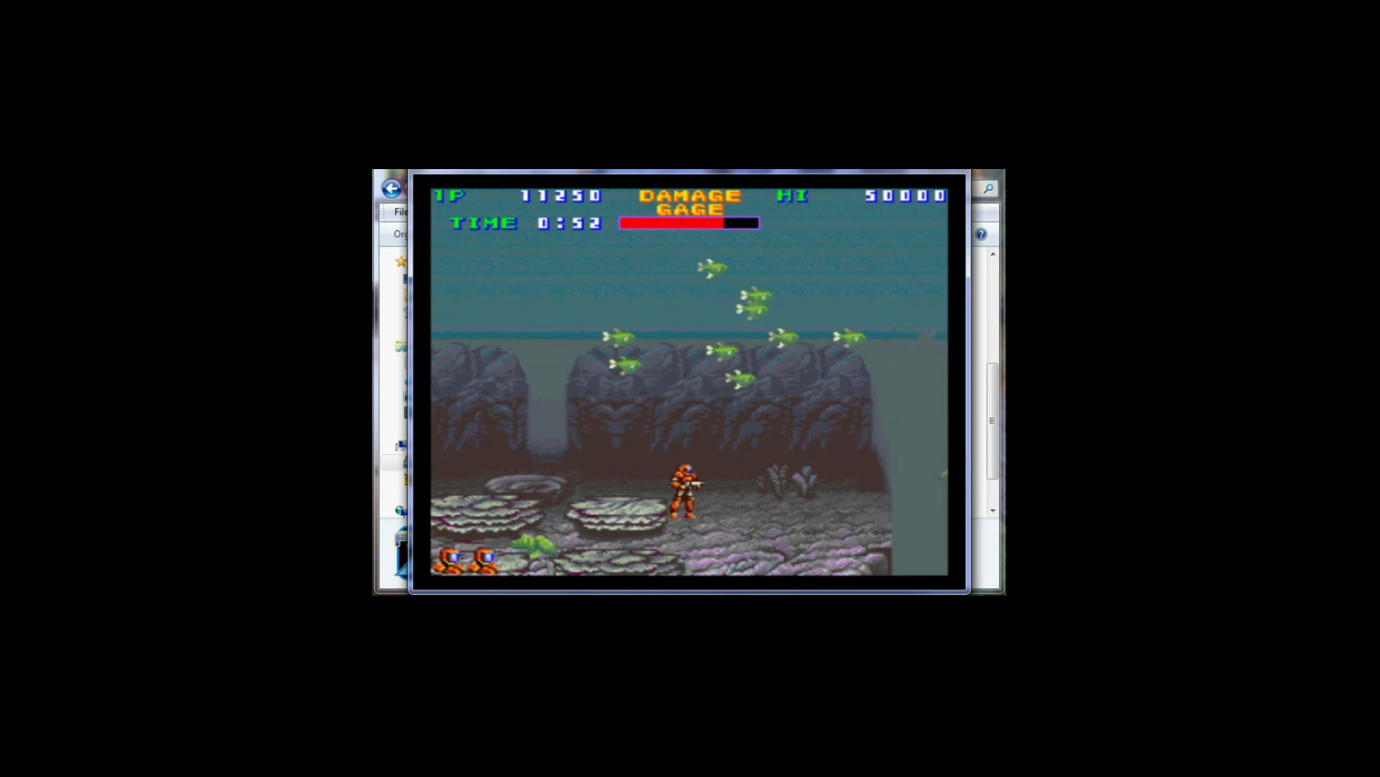
pyautogui.press('Left')
pyautogui.press('x')
pyautogui.press('Right')
pyautogui.press('z')
pyautogui.press('x')
pyautogui.press('z')
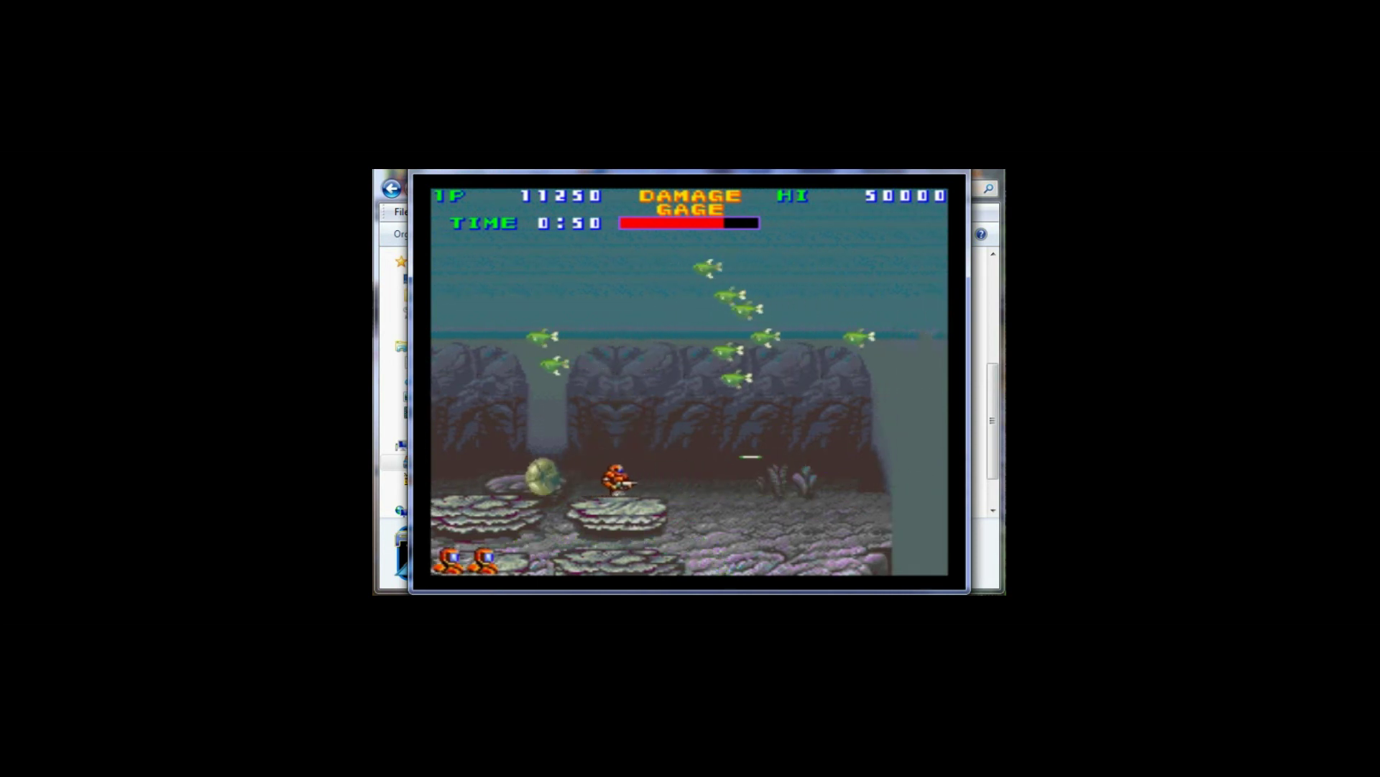
# Step: Run off the cliff edge and drop down to the lower seabed
pyautogui.press('Right')
pyautogui.press('Right')
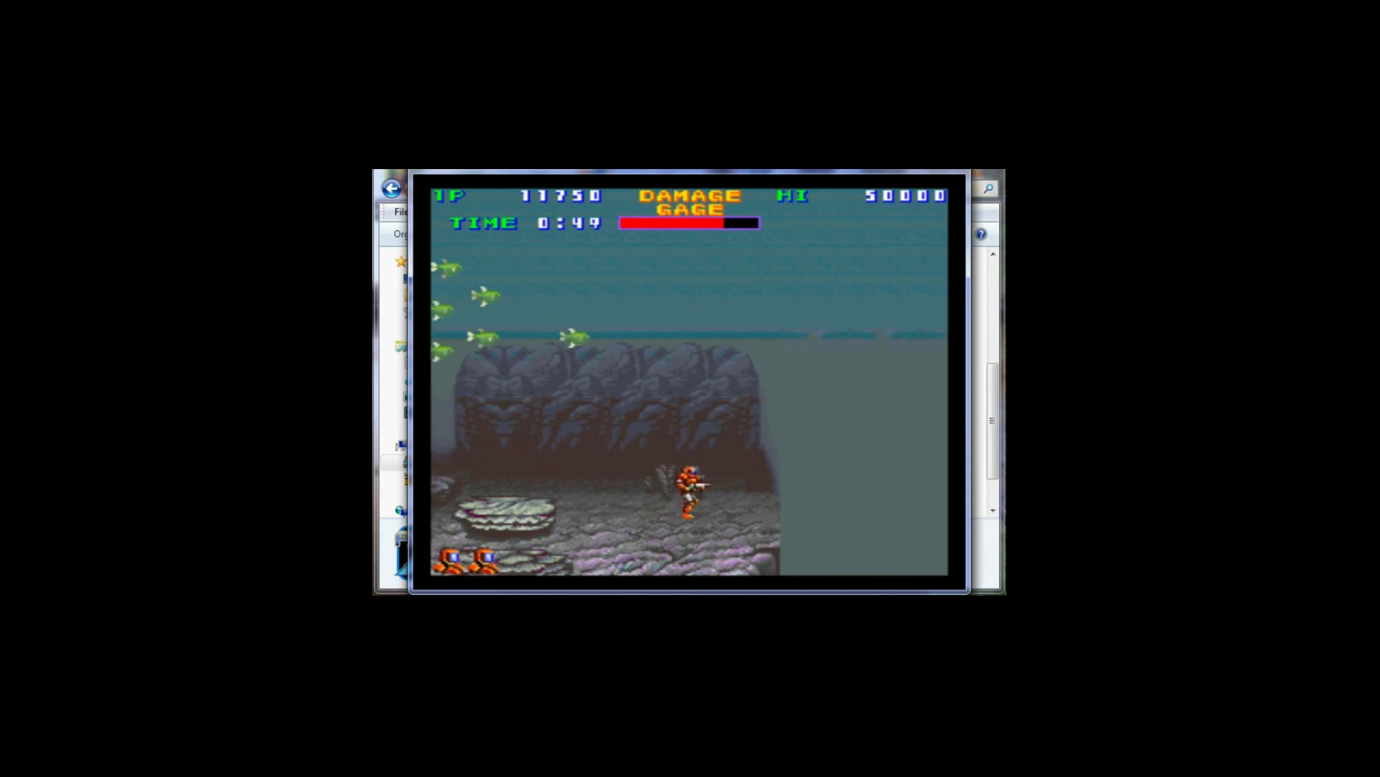
pyautogui.press('z')
pyautogui.press('Right')
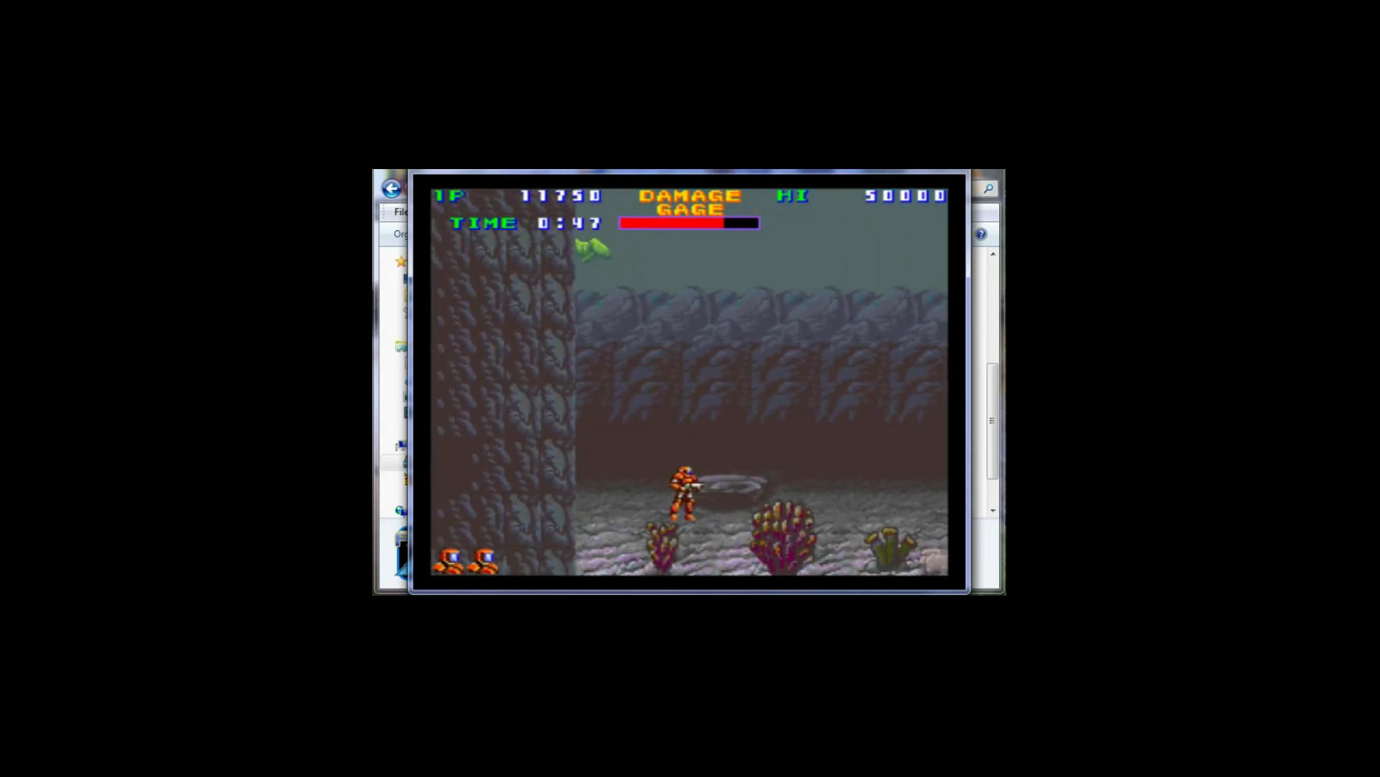
# Step: Run along the lower seabed and shoot the purple tentacled creatures on and beside the boulder
pyautogui.press('Right')
pyautogui.press('z')
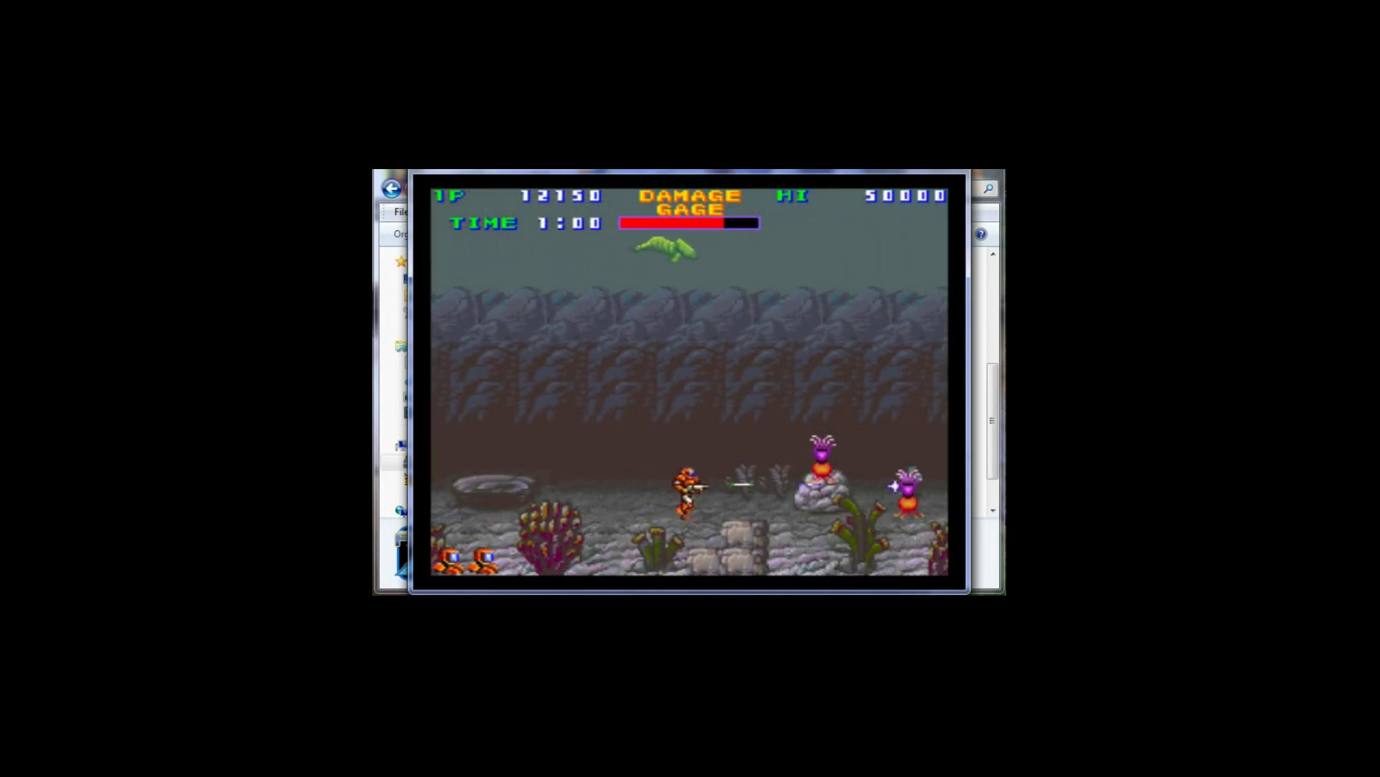
pyautogui.press('x')
pyautogui.press('Right')
pyautogui.press('z')
pyautogui.press('z')
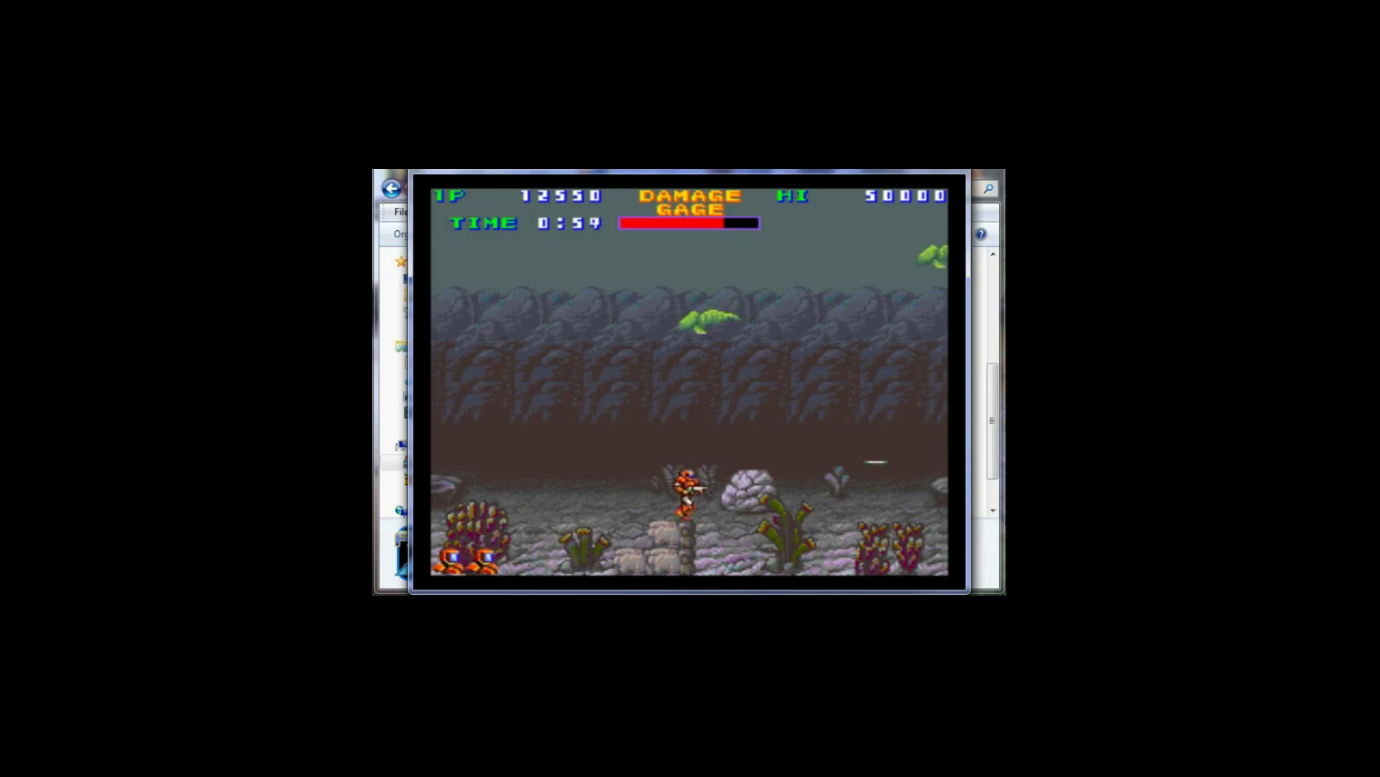
# Step: Advance past the boulder and shoot the purple creature beside the flat stone ledge
pyautogui.press('x')
pyautogui.press('Left')
pyautogui.press('Right')
pyautogui.press('z')
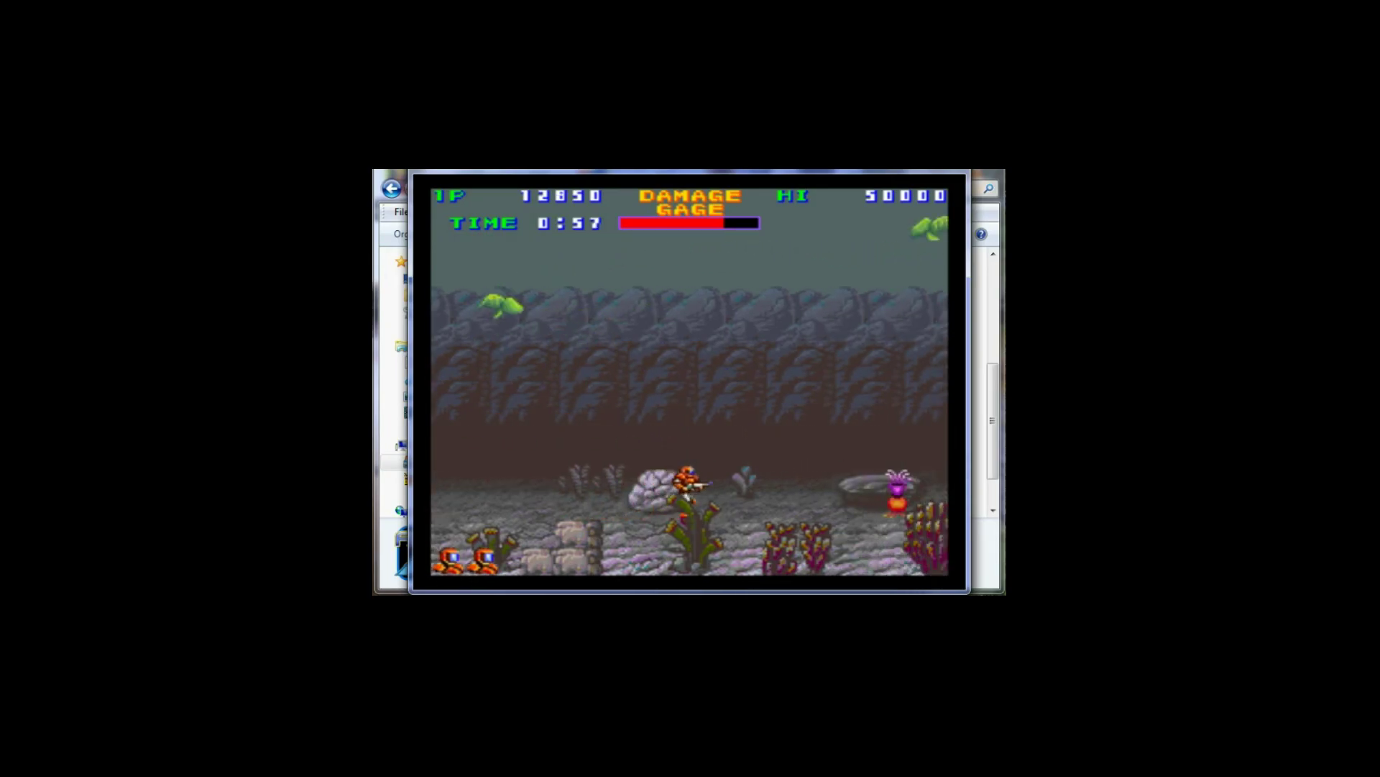
pyautogui.press('Right')
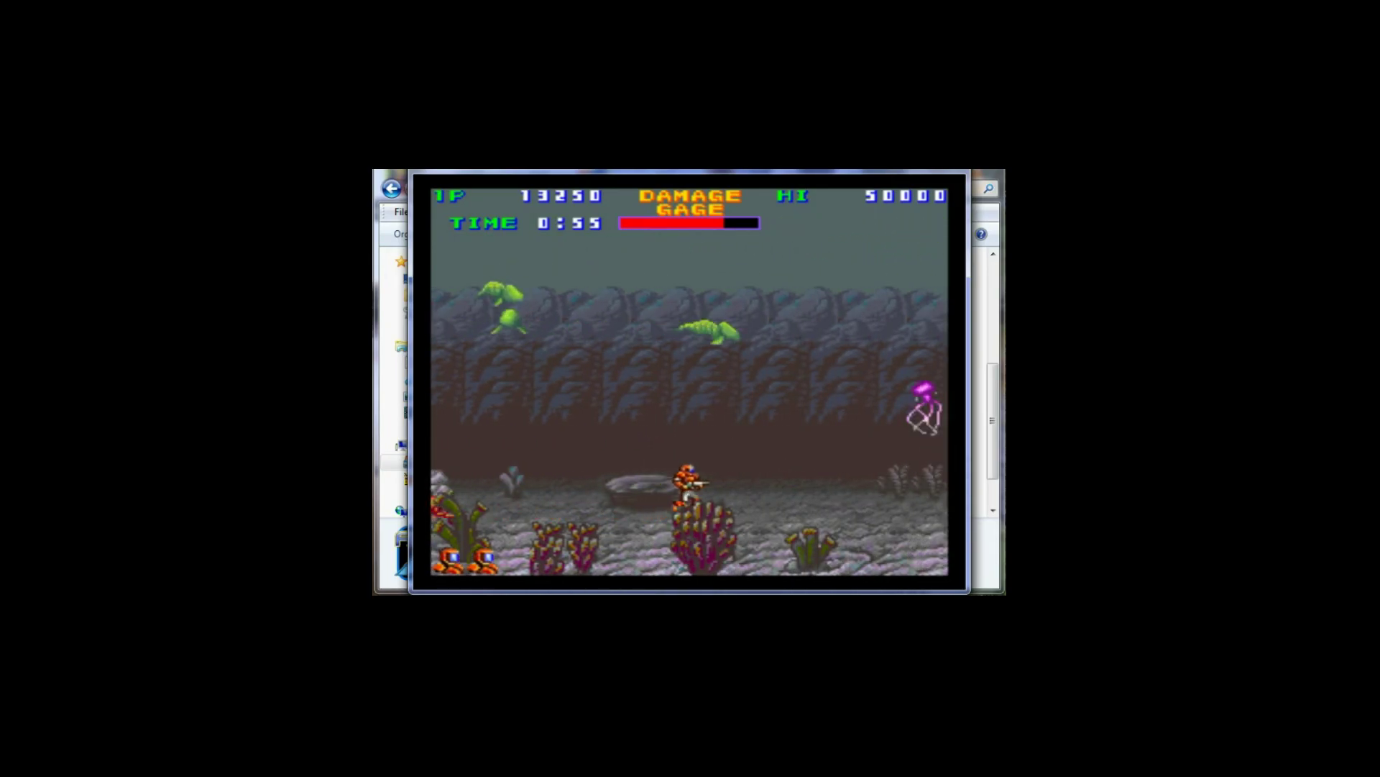
# Step: Jump beyond the coral, firing at the purple jellyfish and green swimming creatures before the layered rock platform
pyautogui.press('x')
pyautogui.press('z')
pyautogui.press('Right')
pyautogui.press('x')
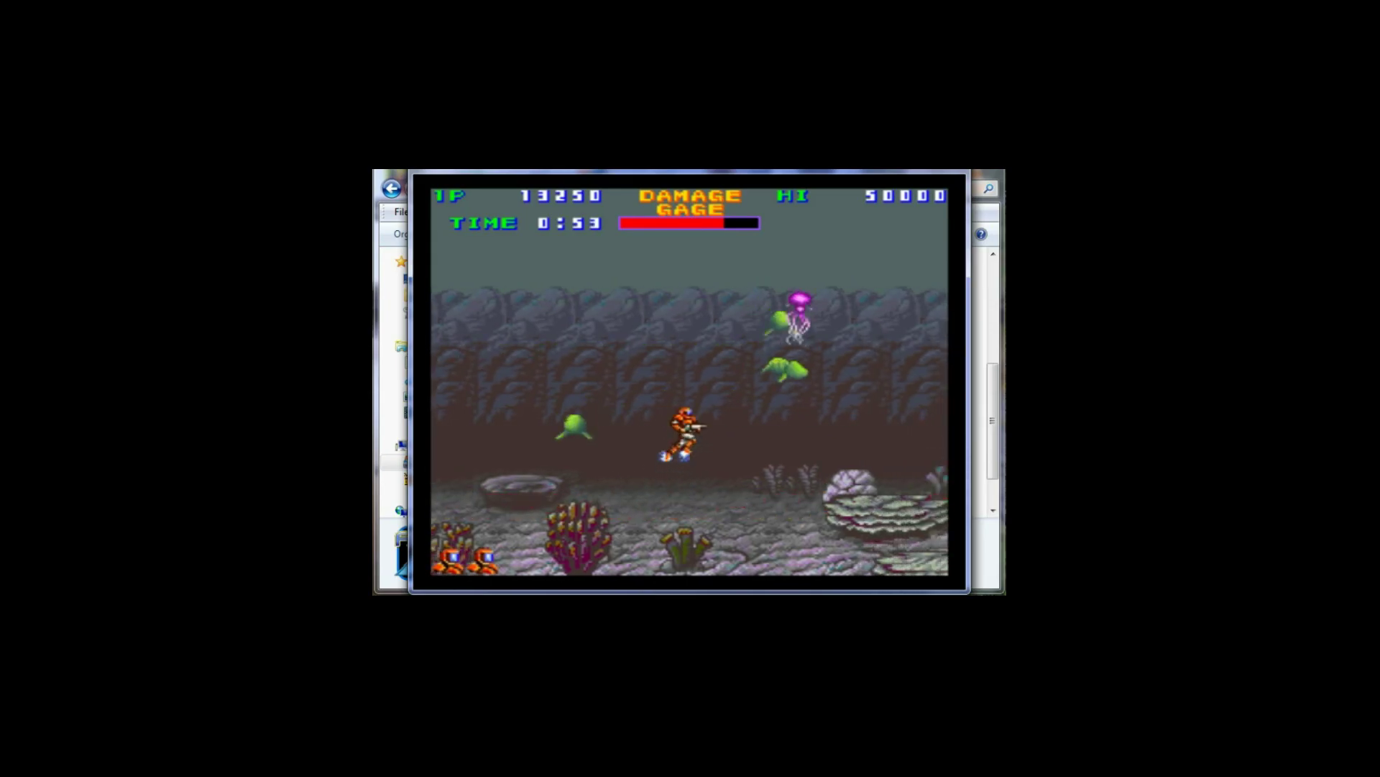
pyautogui.press('z')
pyautogui.press('z')
pyautogui.press('z')
pyautogui.press('Right')
pyautogui.press('x')
pyautogui.press('Left')
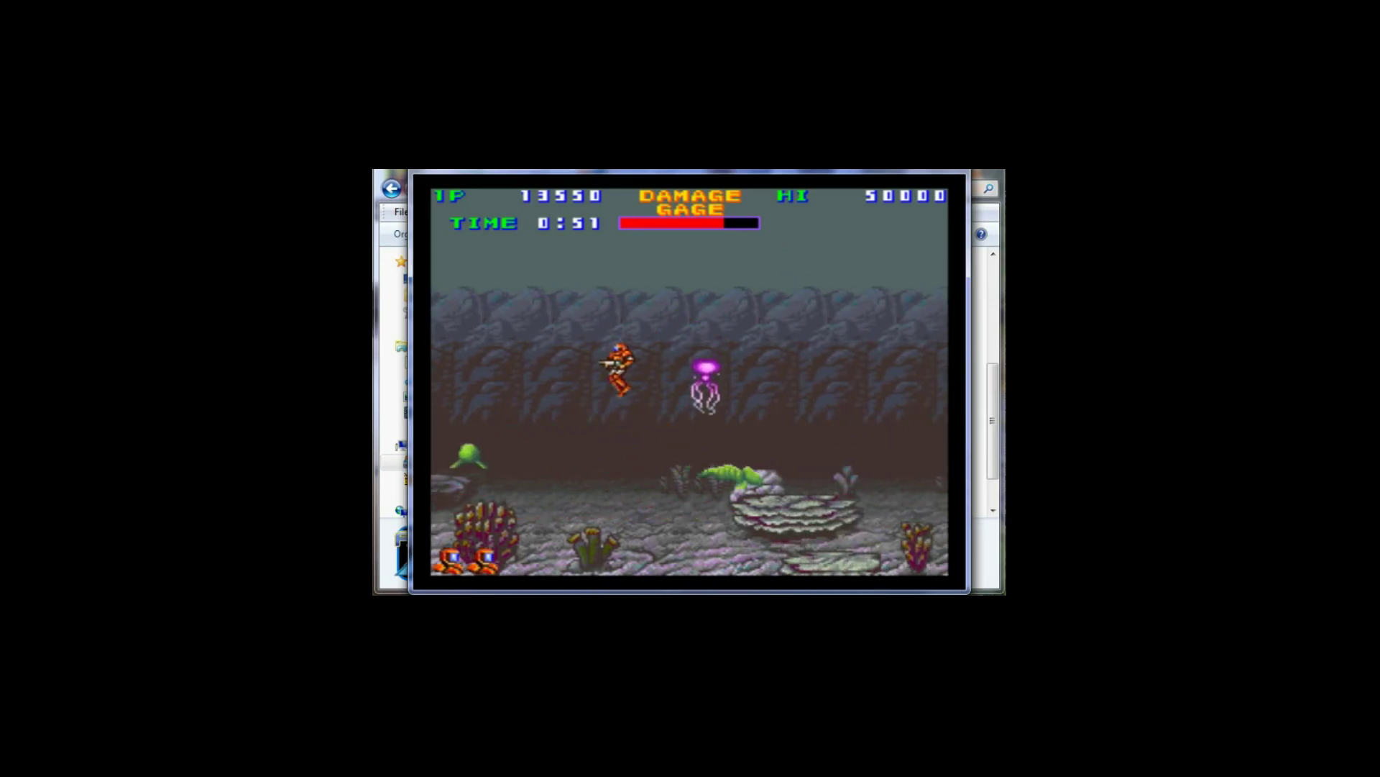
# Step: Drop back to the seabed, run across the layered rock platform and advance to the boulder behind the coral
pyautogui.press('Right')
pyautogui.press('z')
pyautogui.press('Right')
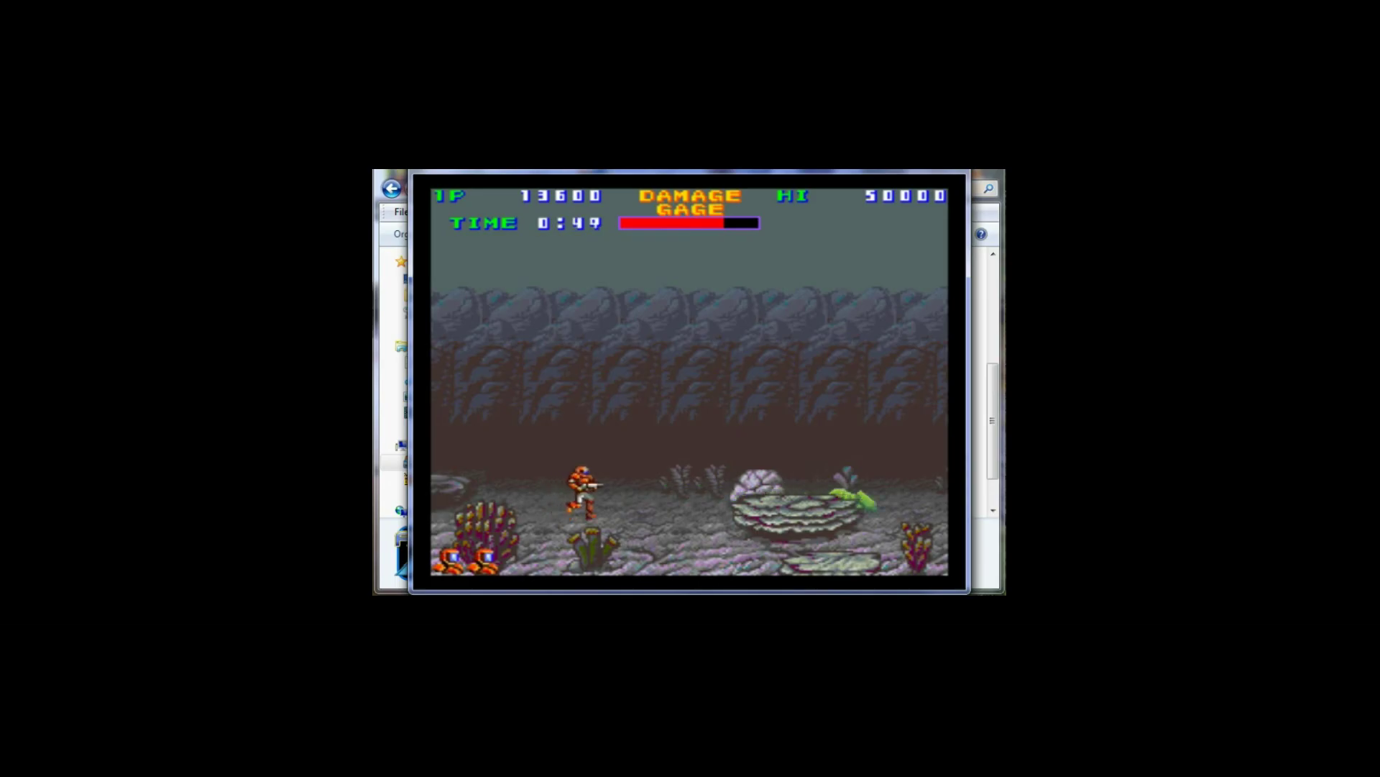
pyautogui.press('Right')
pyautogui.press('Right')
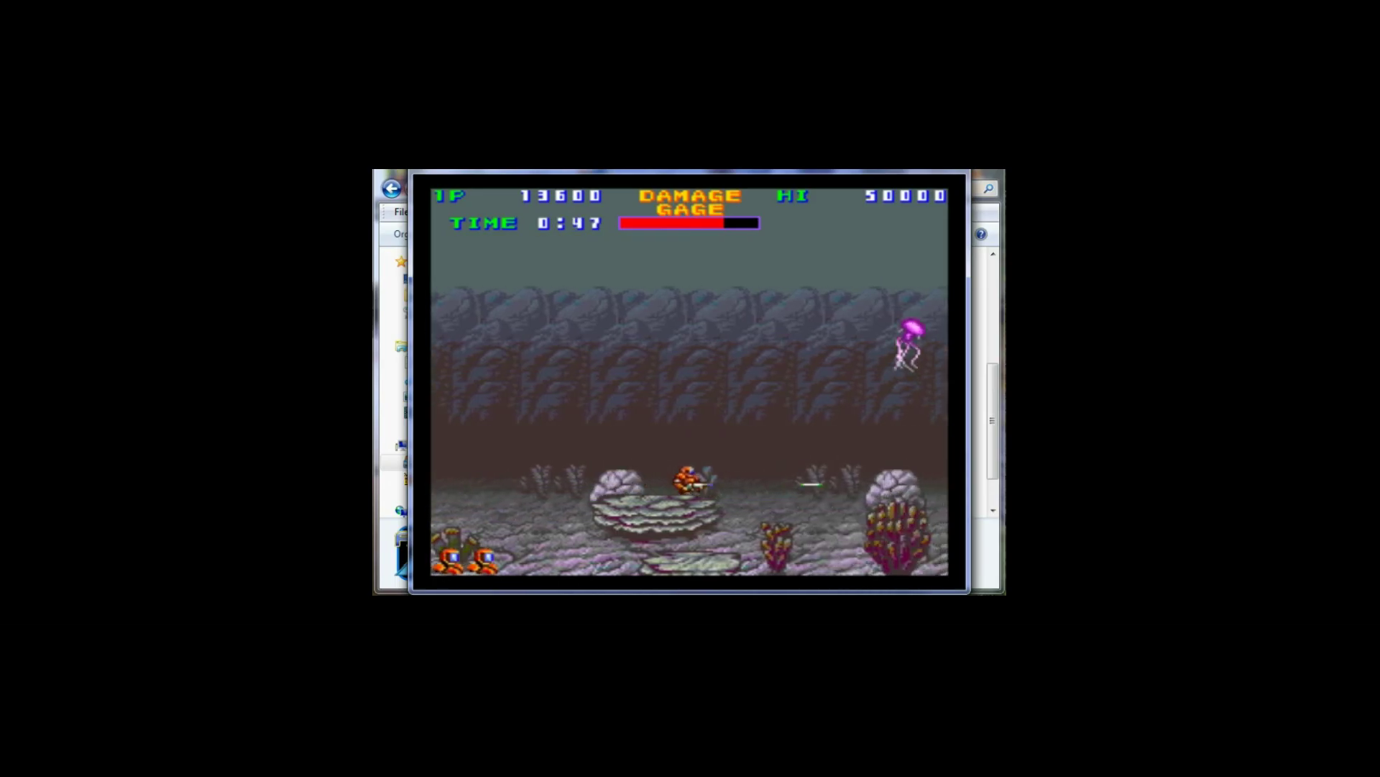
pyautogui.press('Right')
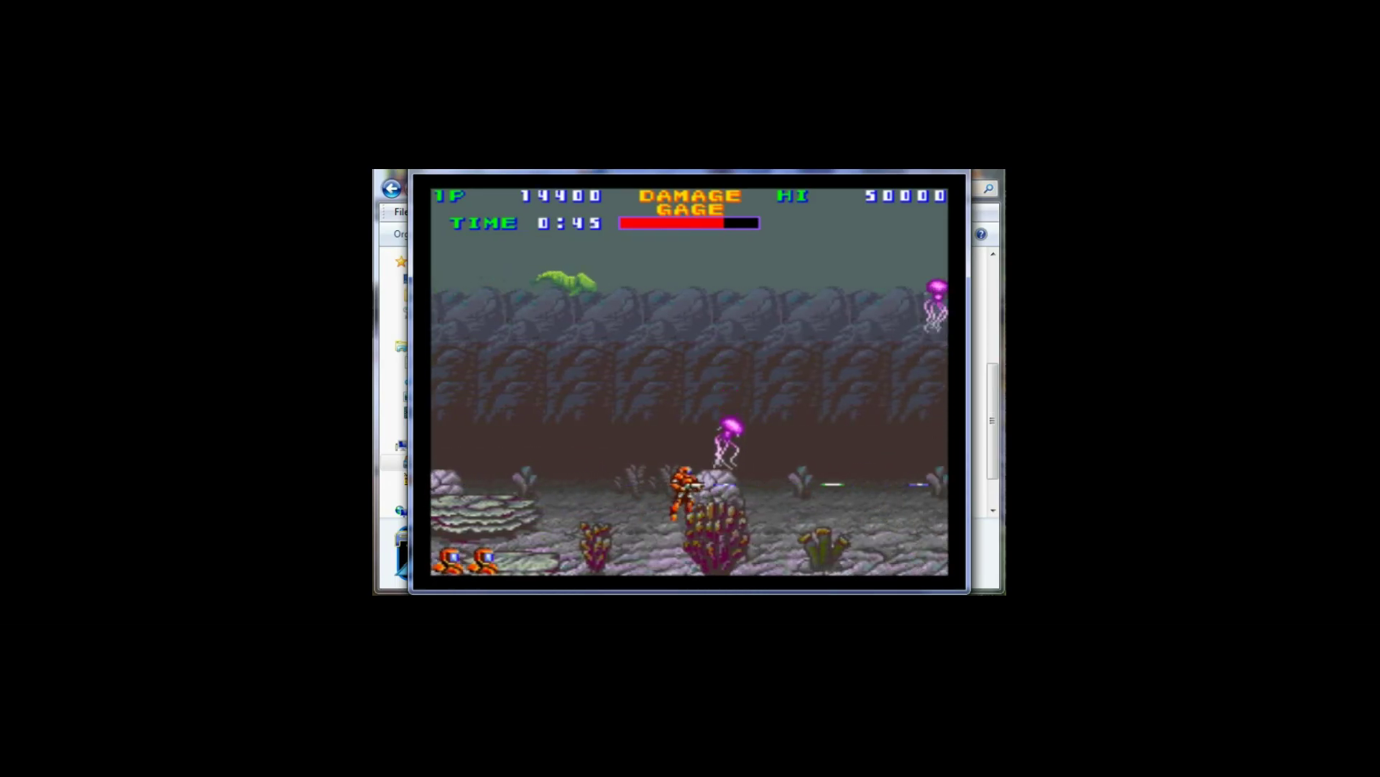
# Step: Jump over the rolling shell near the boulder while fighting the jellyfish
pyautogui.press('Left')
pyautogui.press('alt')
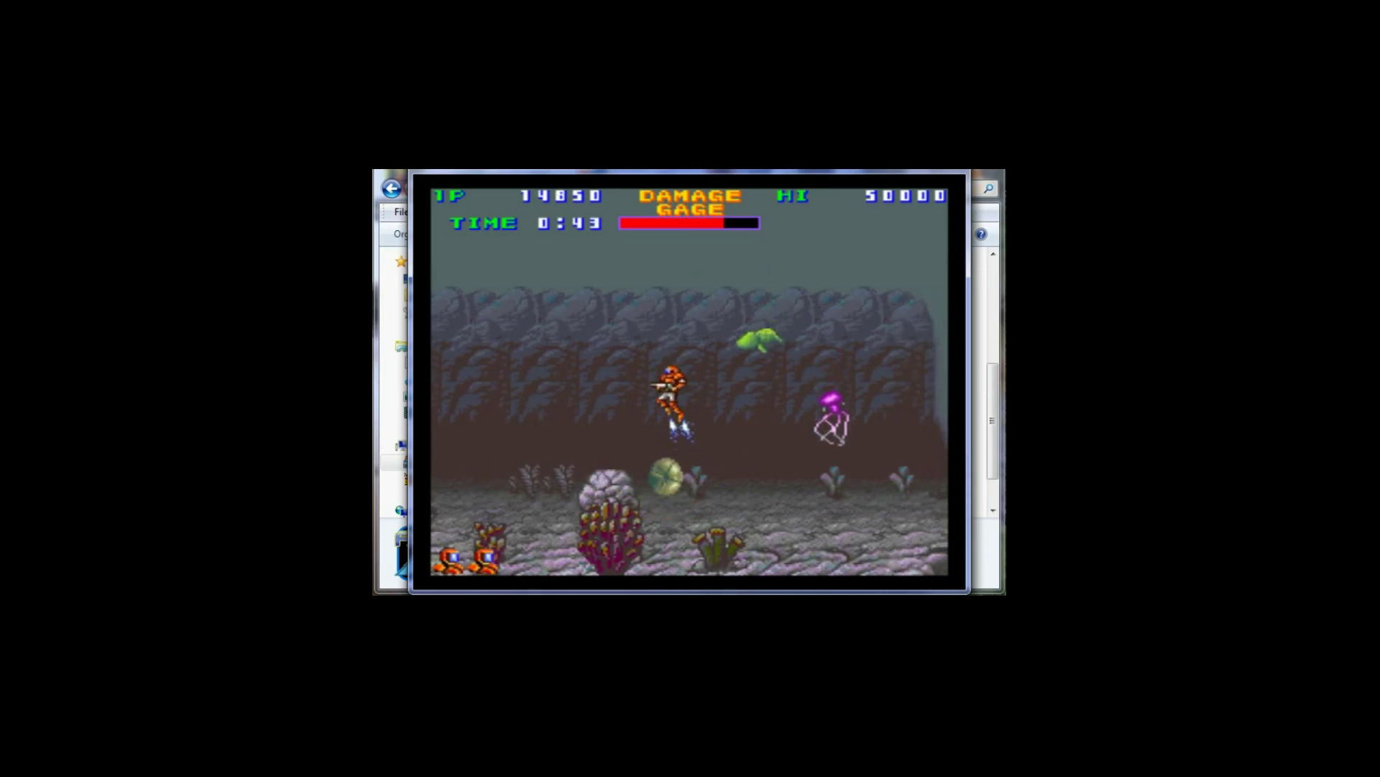
pyautogui.press('ctrl')
pyautogui.press('Right')
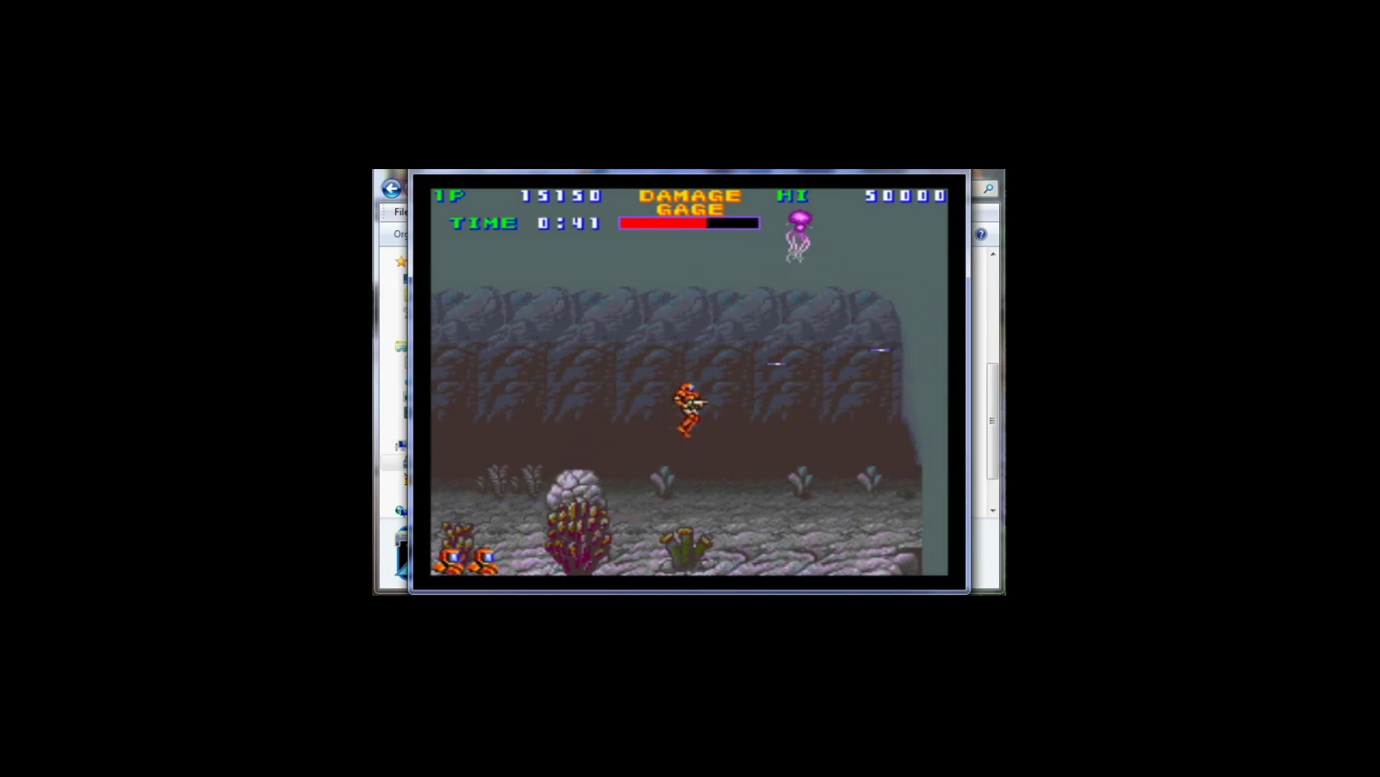
# Step: Run through the purple fish and drop off the cliff edge while firing ahead
pyautogui.press('Right')
pyautogui.press('Right')
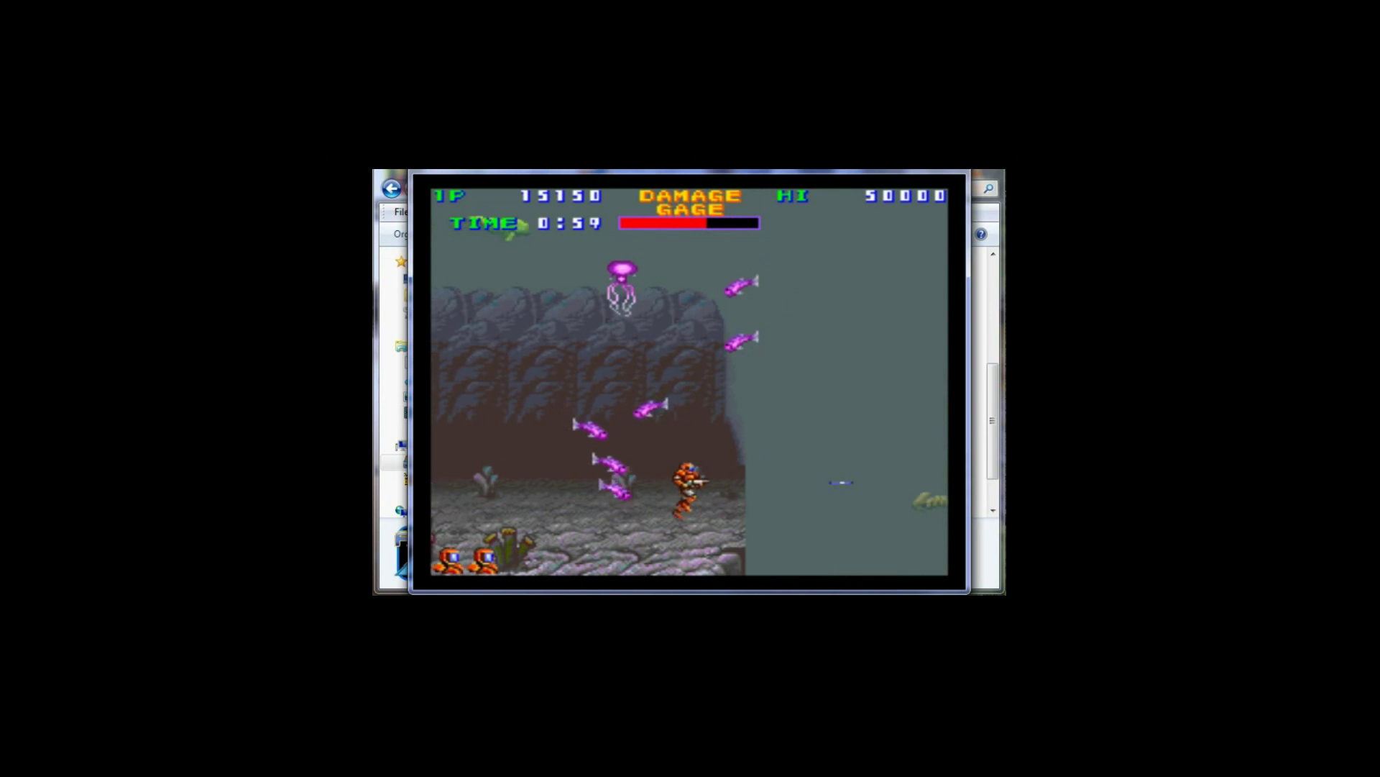
pyautogui.press('Right')
pyautogui.press('ctrl')
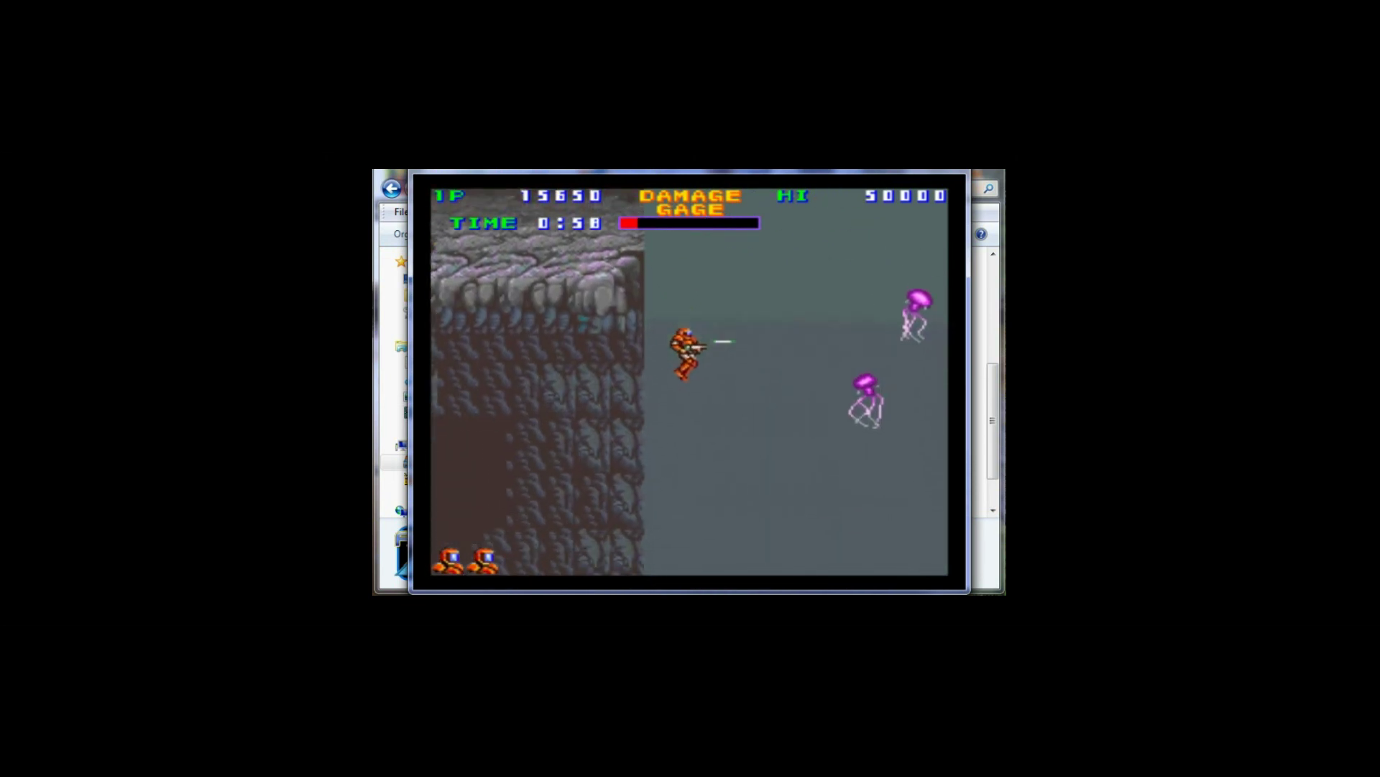
# Step: Descend to the cracked seabed while firing and destroy the armored walker below the green fish
pyautogui.press('Right')
pyautogui.press('ctrl')
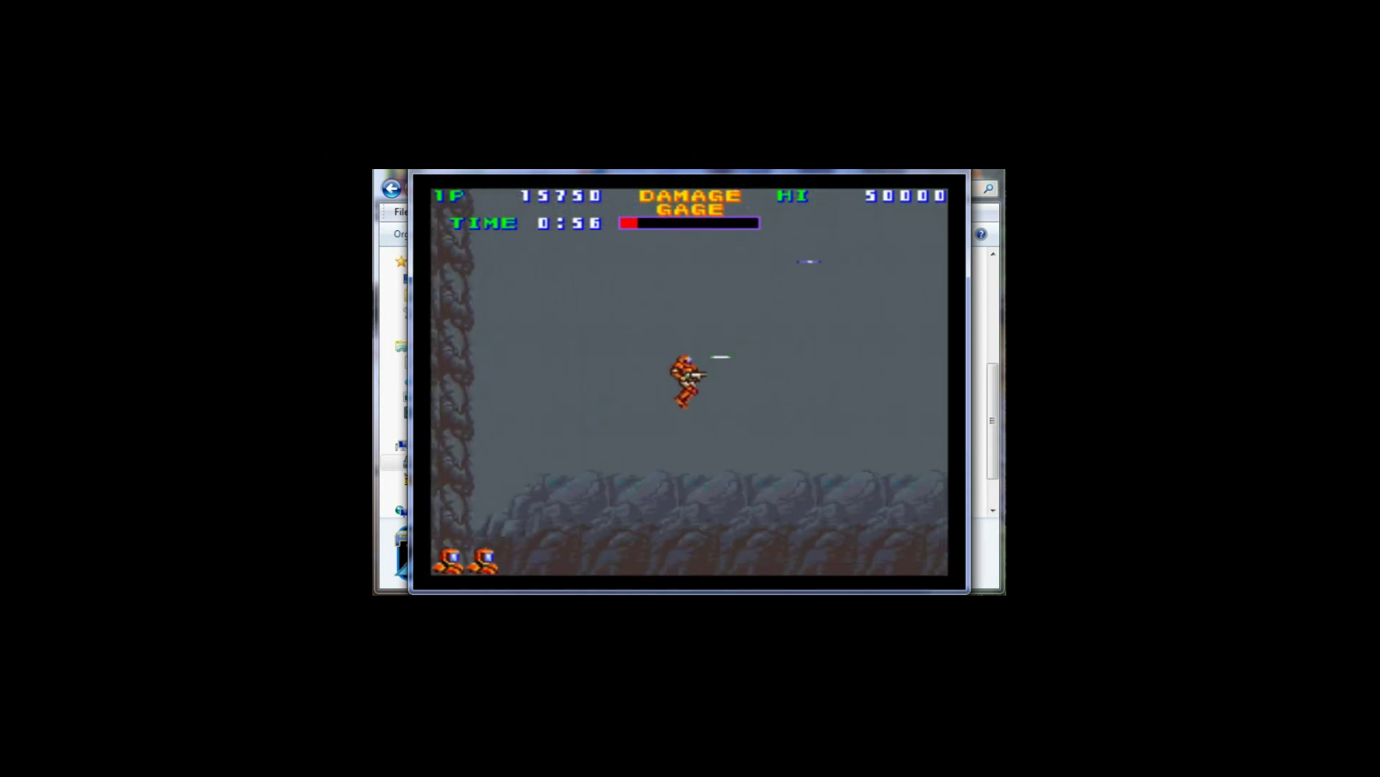
pyautogui.press('ctrl')
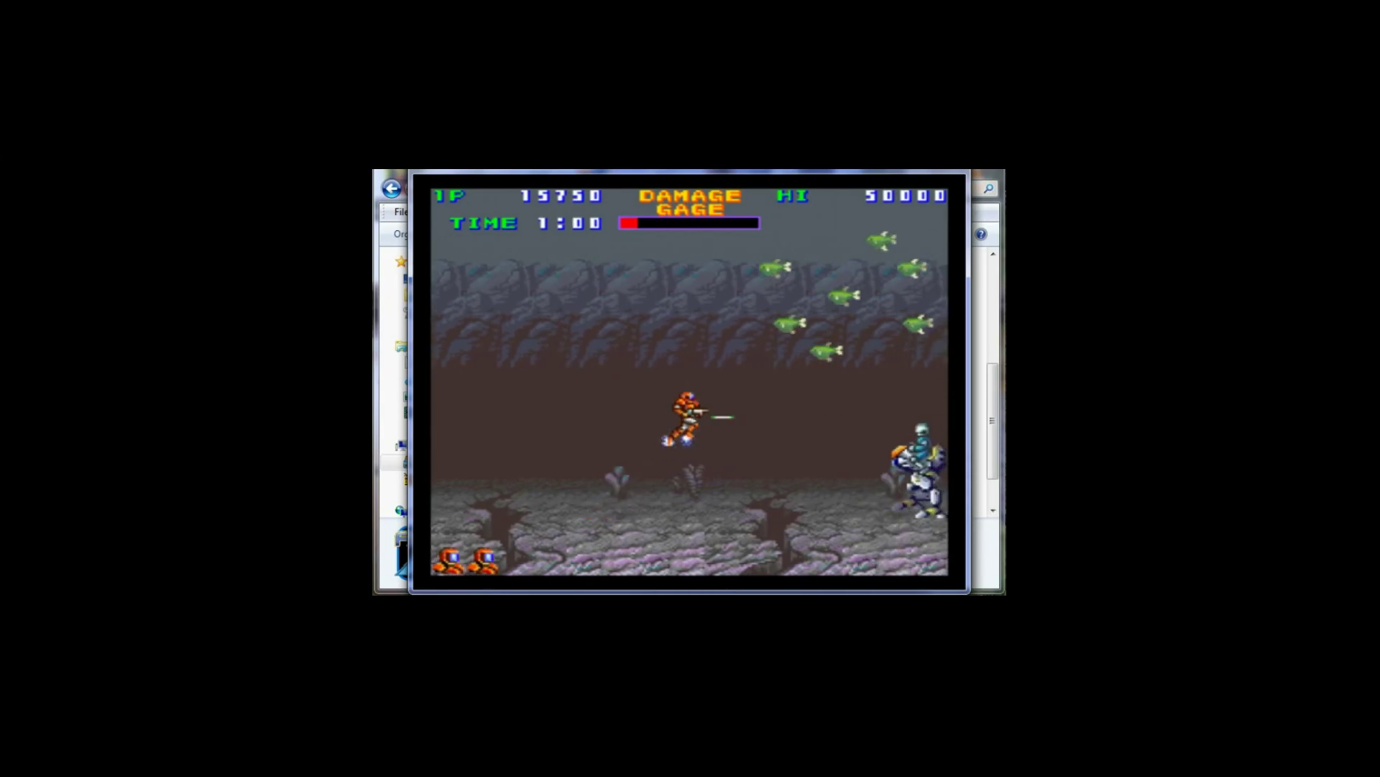
pyautogui.press('alt')
pyautogui.press('Left')
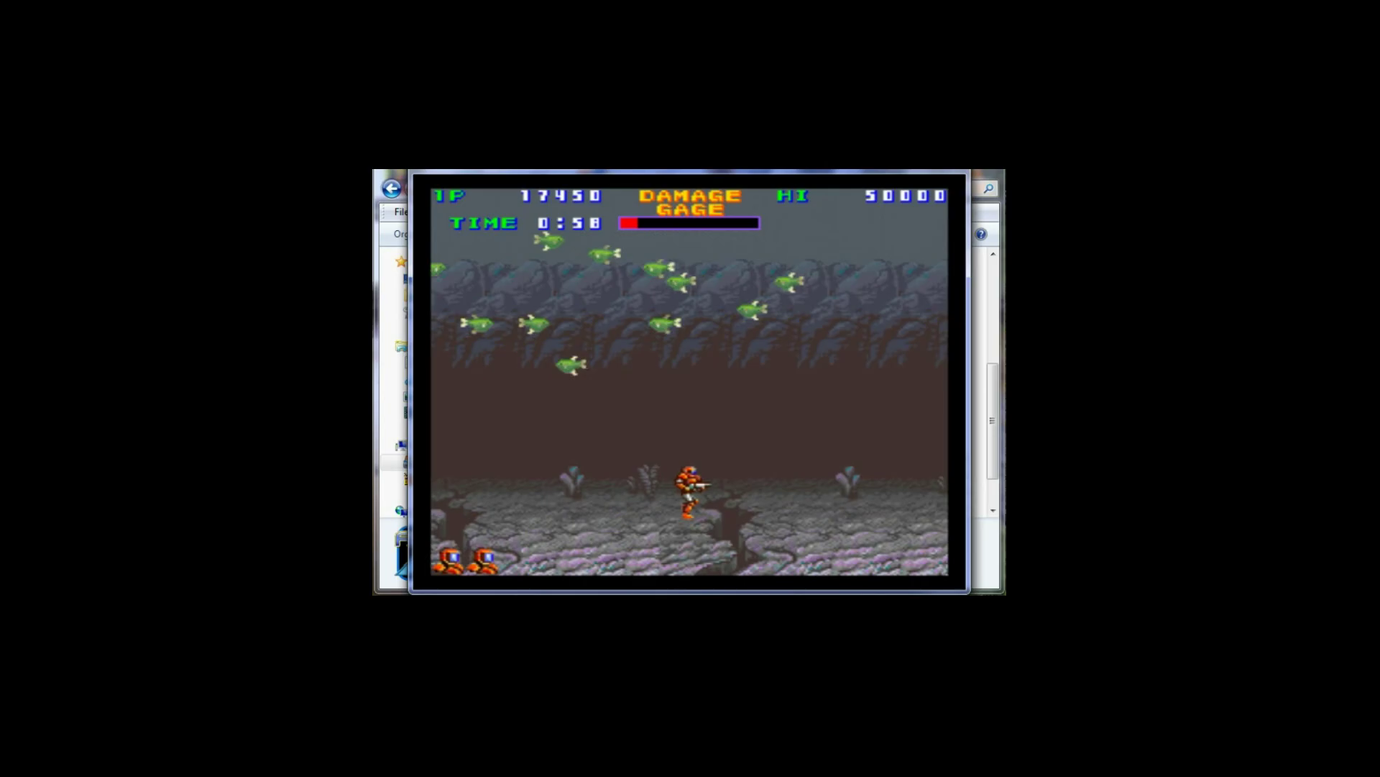
# Step: Run to the stone staircase, eliminate the purple creature on it and start climbing
pyautogui.press('Right')
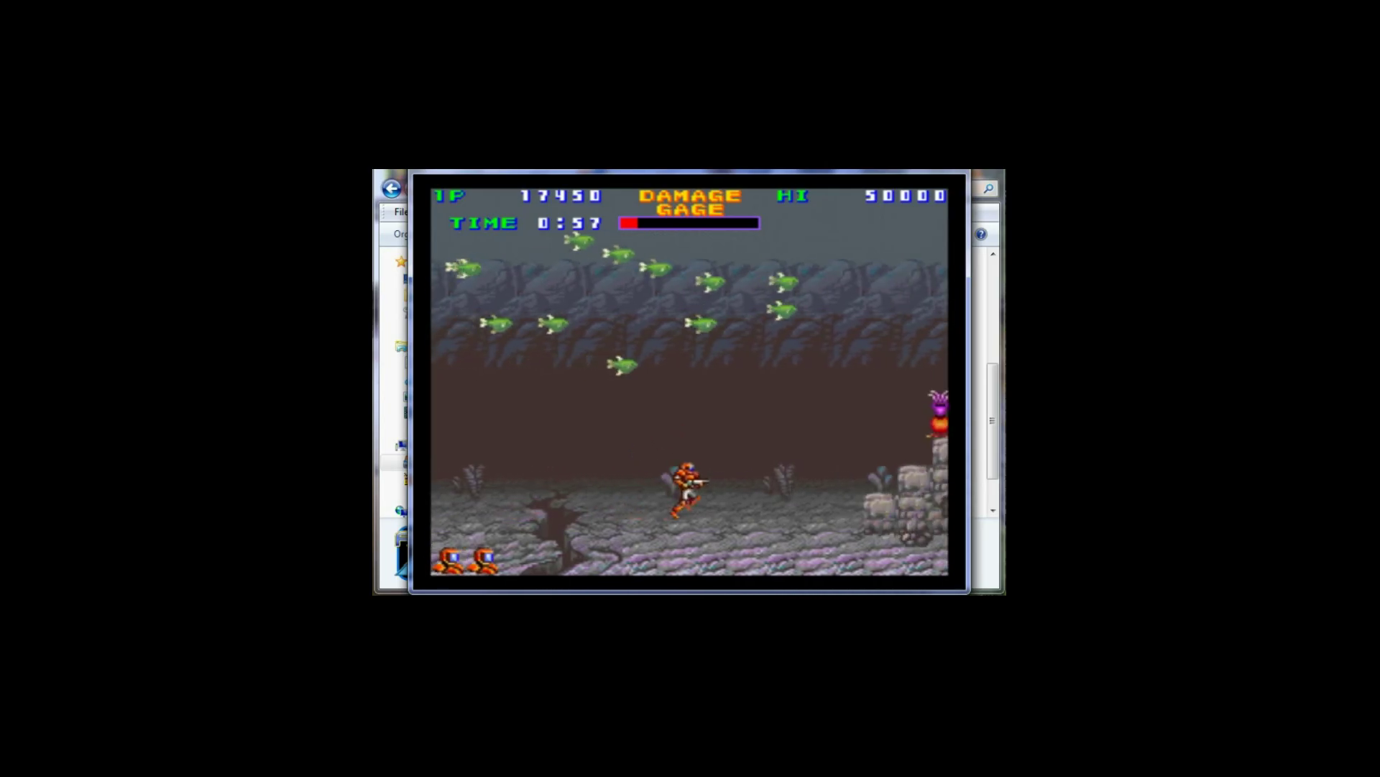
pyautogui.press('Right')
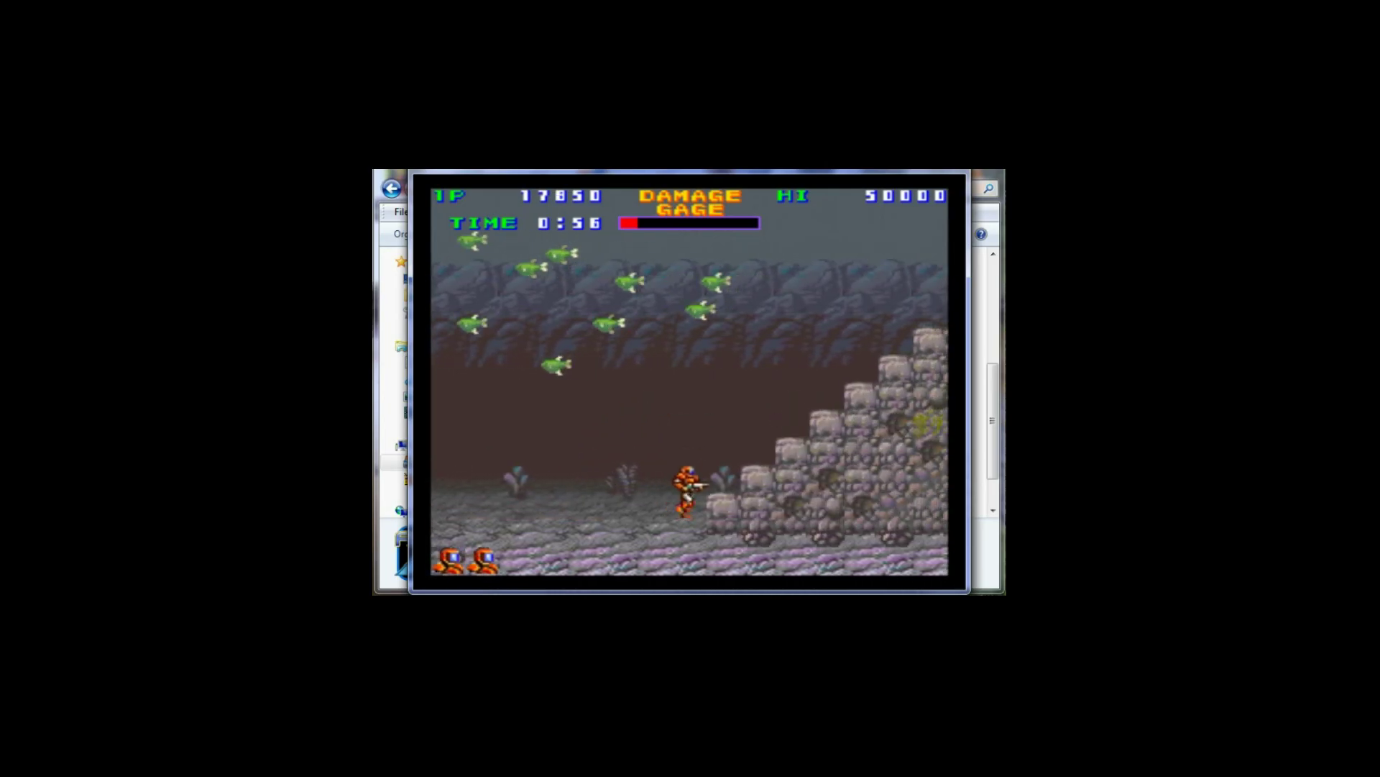
pyautogui.press('Right')
pyautogui.press('Up')
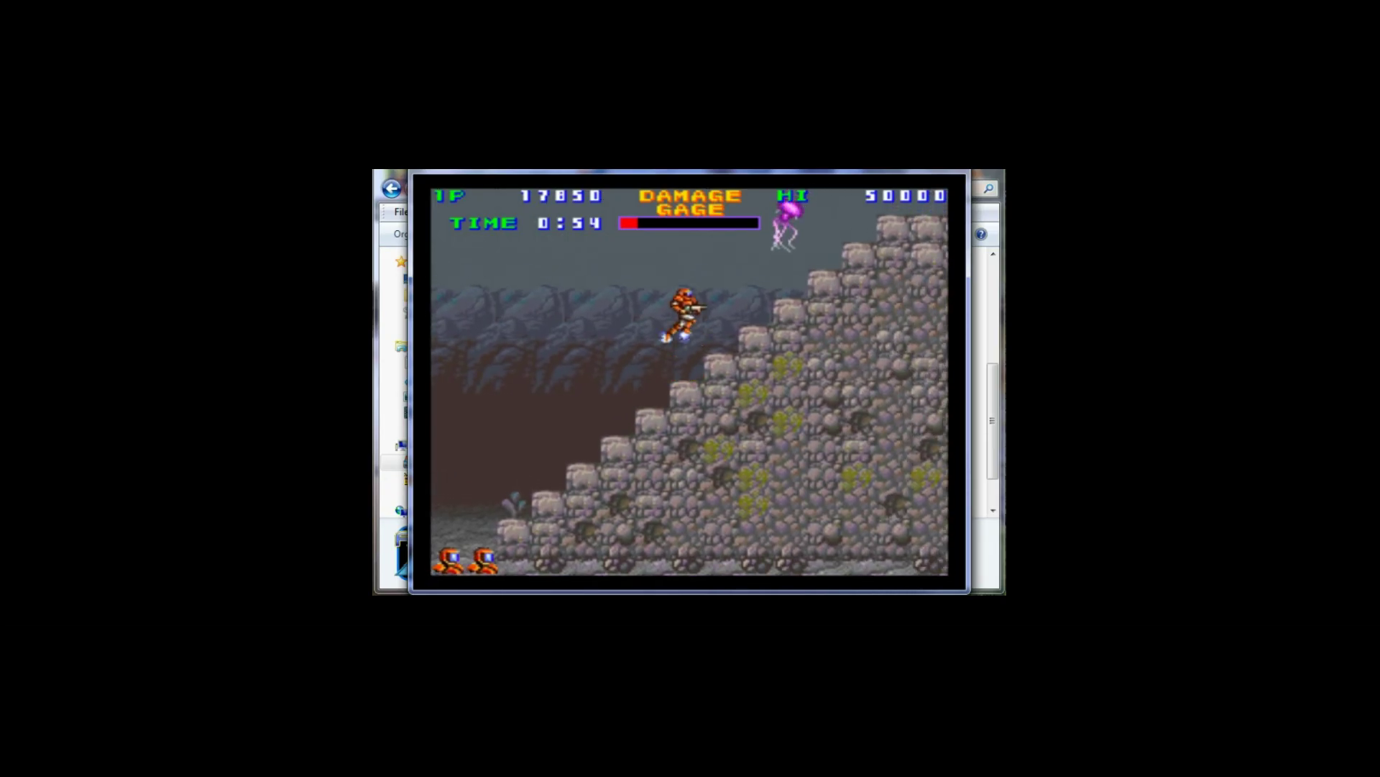
# Step: Shoot the jellyfish above the staircase, climb to the top and advance across the stone bridge
pyautogui.press('ctrl')
pyautogui.press('Up')
pyautogui.press('Right')
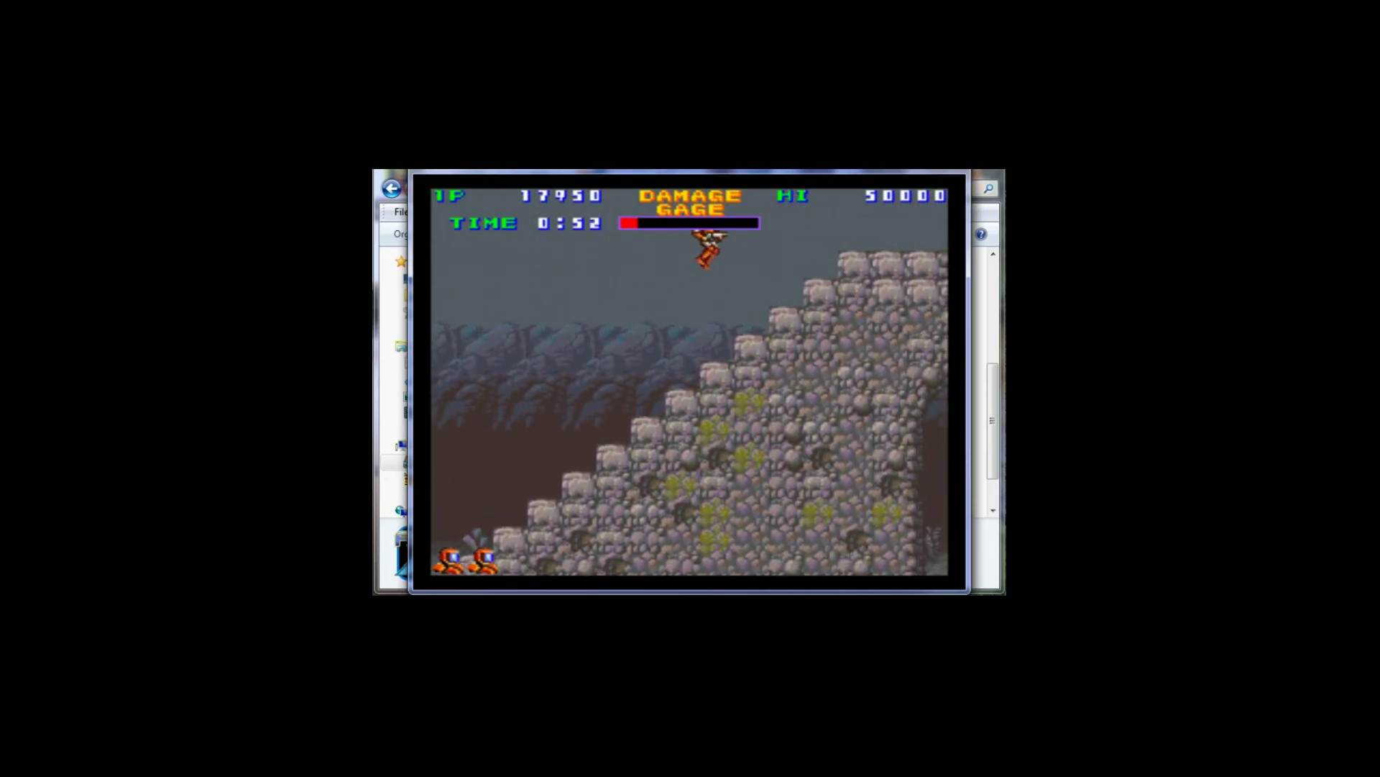
pyautogui.press('Right')
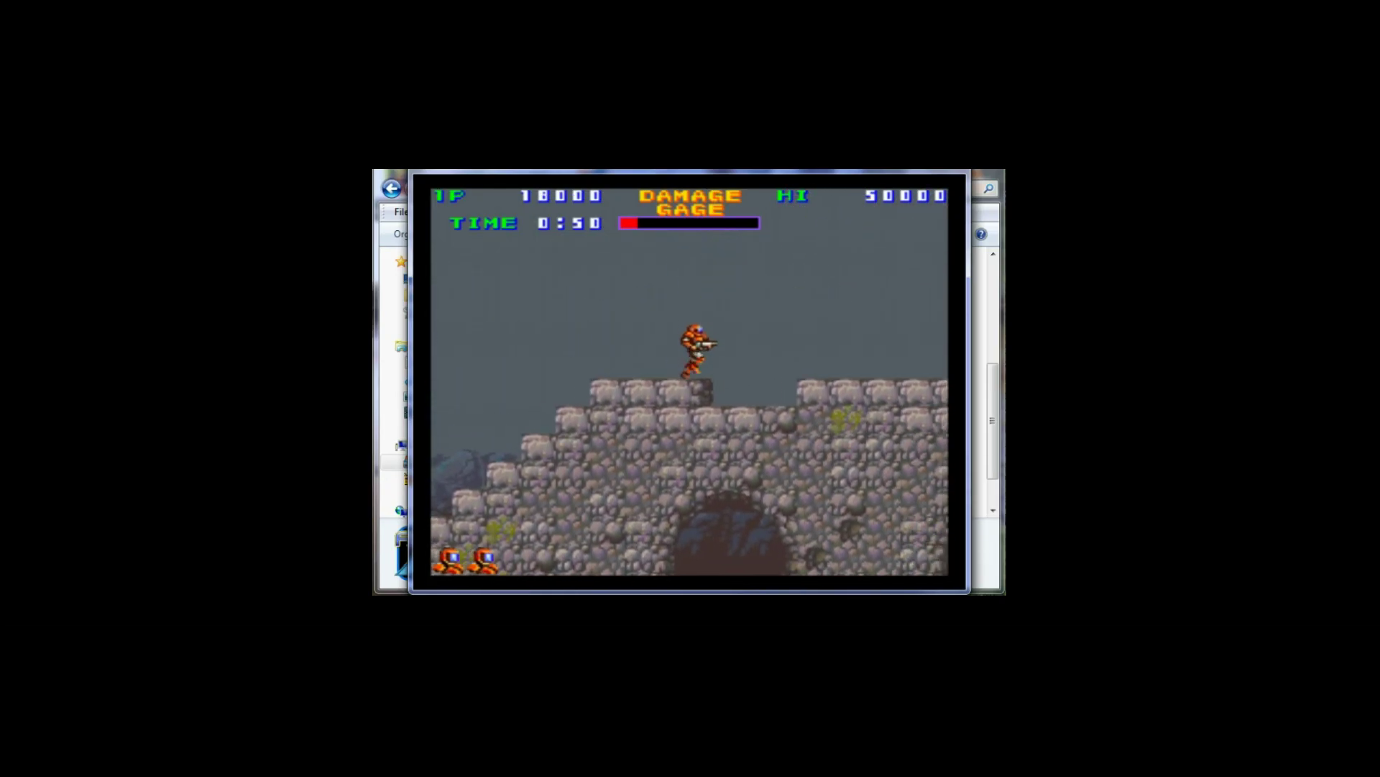
pyautogui.press('Right')
pyautogui.press('Up')
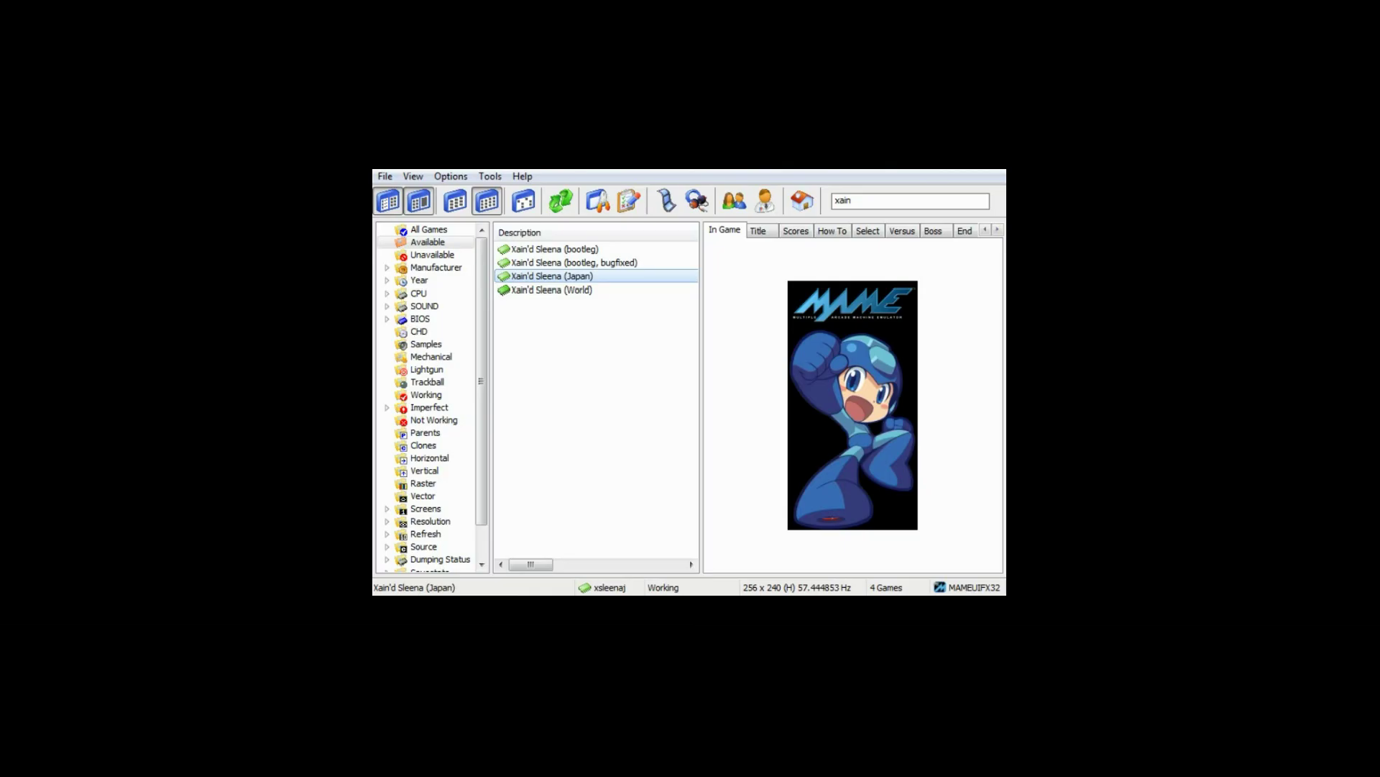
# Step: Look through the game category folders
pyautogui.moveTo(481, 374)
pyautogui.mouseDown()
pyautogui.moveTo(482, 408)
pyautogui.moveTo(482, 374)
pyautogui.mouseUp()
pyautogui.scroll(-1, 431, 396)
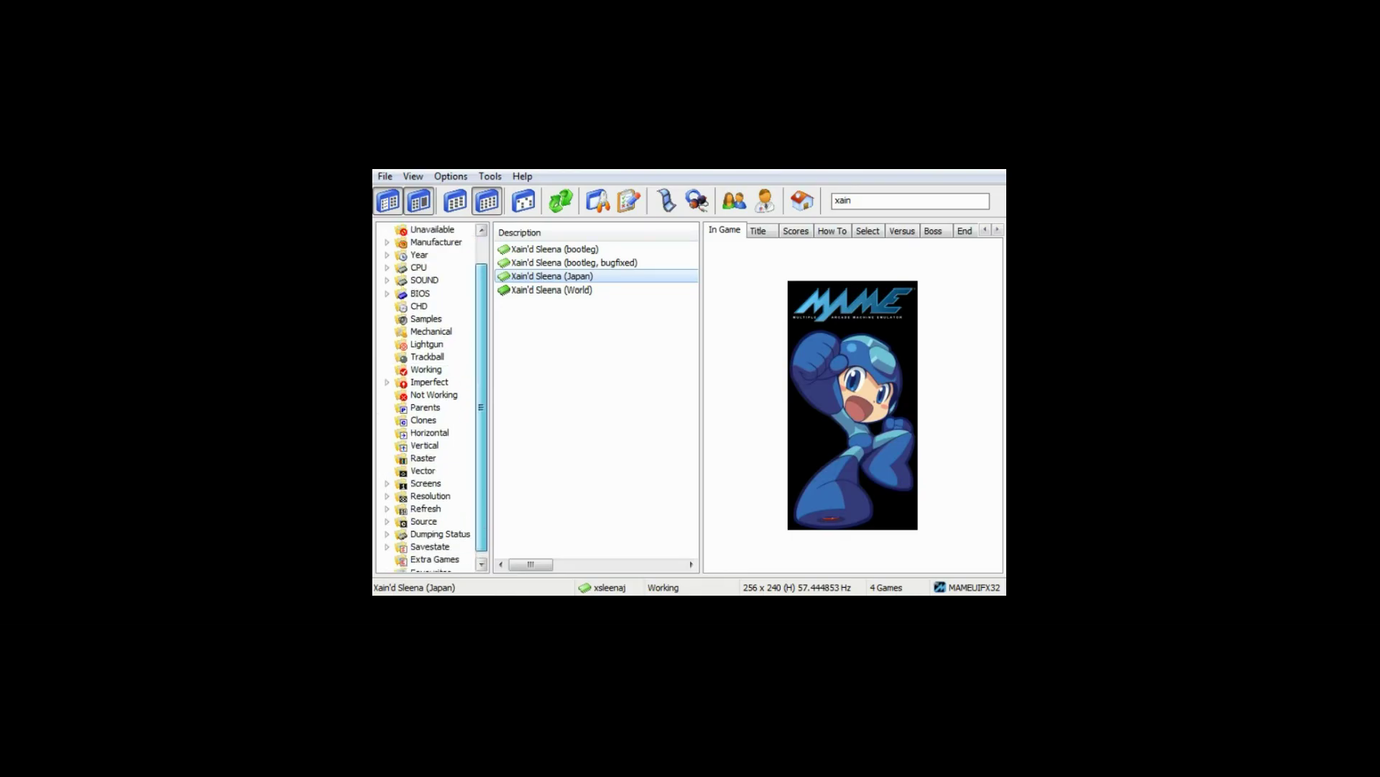
pyautogui.scroll(1, 432, 396)
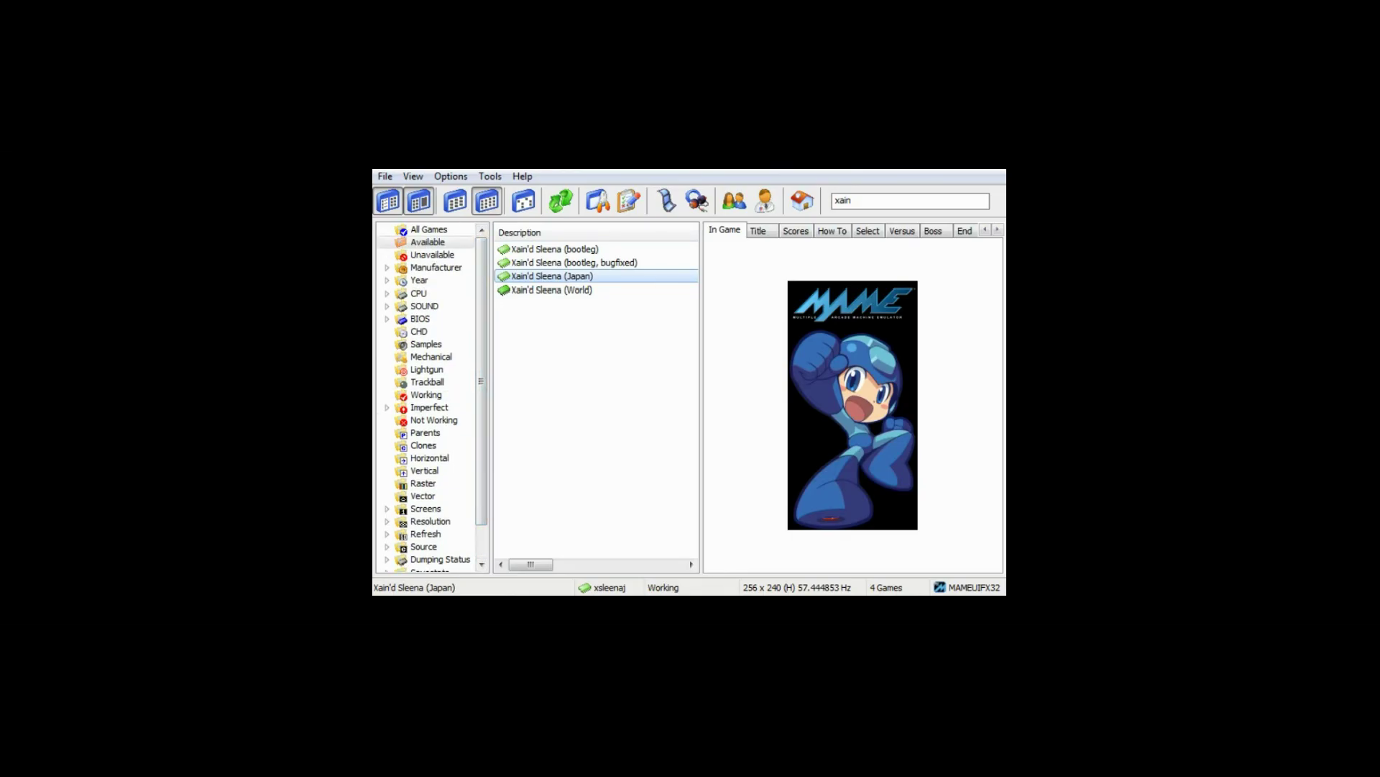
# Step: View the Title, Scores, How To, Select, Boss and End picture categories for Xain'd Sleena (Japan)
pyautogui.click(759, 231)
pyautogui.click(796, 231)
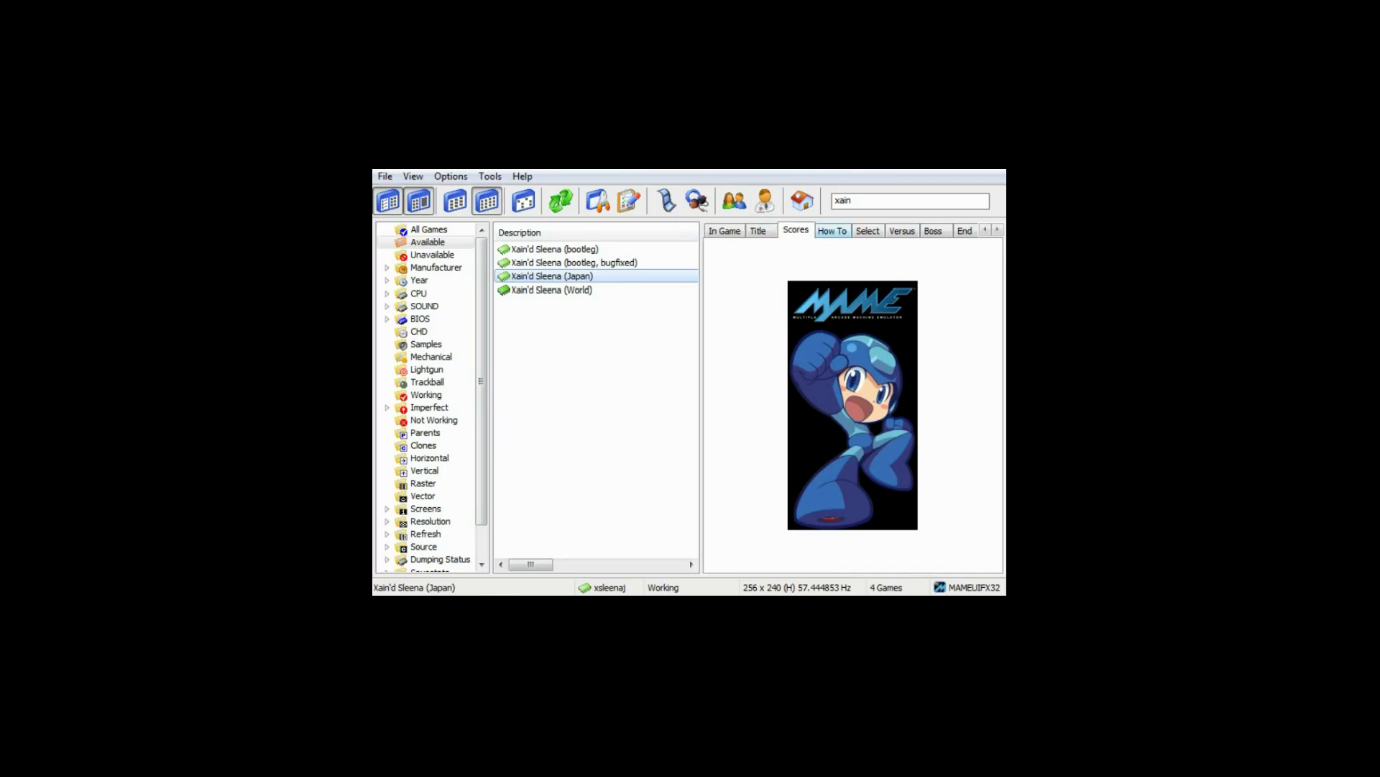
pyautogui.click(833, 230)
pyautogui.click(868, 231)
pyautogui.click(934, 231)
pyautogui.press('Right')
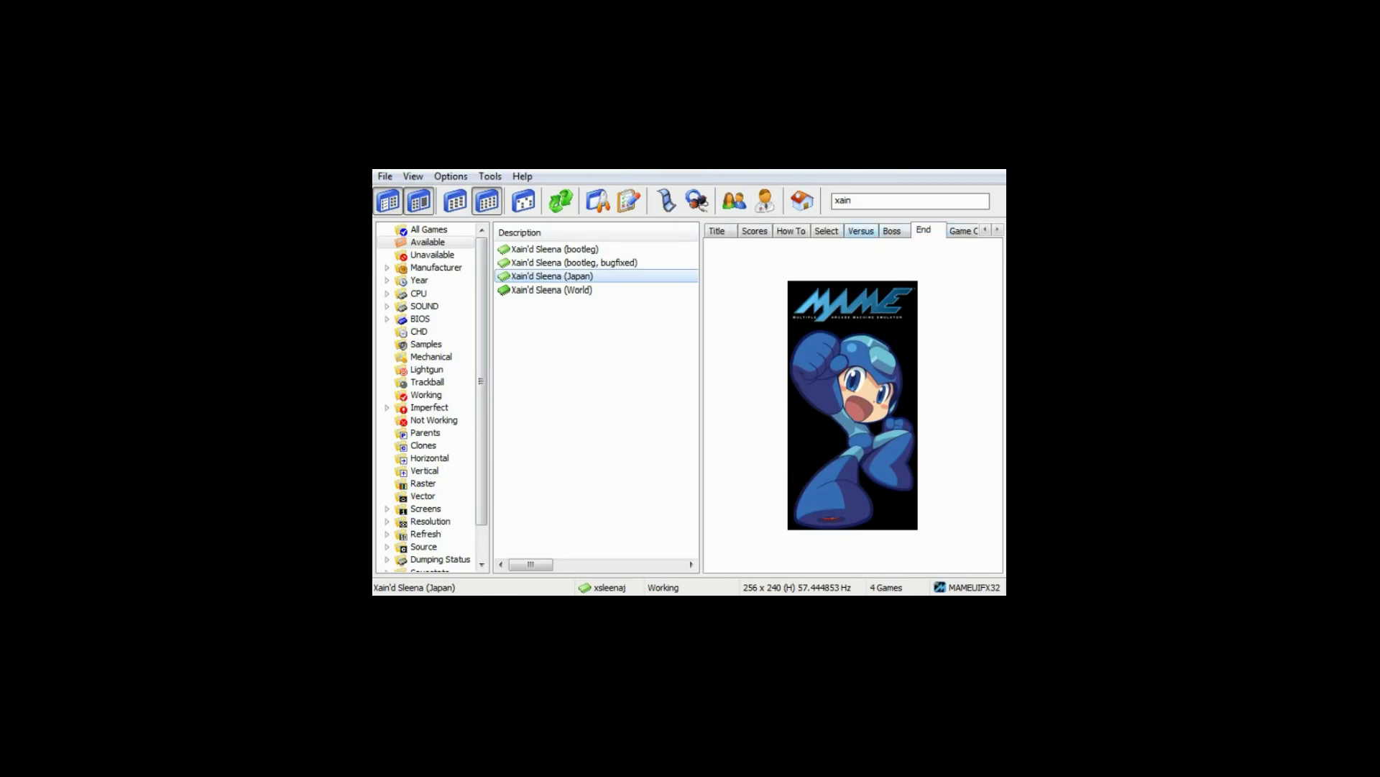
# Step: Go back through the picture categories to the earlier ones and return to Boss
pyautogui.press('Left')
pyautogui.press('Left')
pyautogui.press('Left')
pyautogui.press('Left')
pyautogui.press('Left')
pyautogui.press('Left')
pyautogui.press('Right')
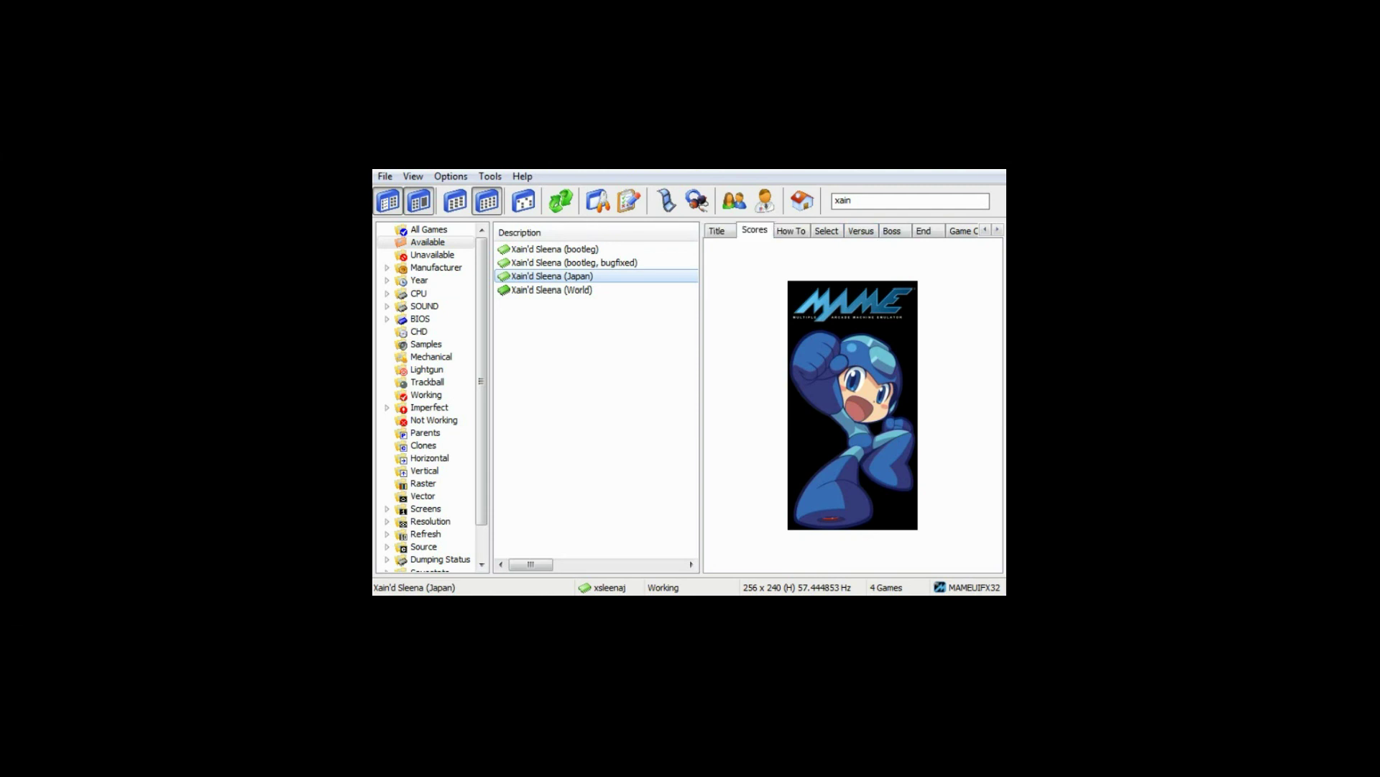
pyautogui.press('Right')
pyautogui.press('Right')
pyautogui.press('Left')
pyautogui.press('Right')
pyautogui.press('Right')
pyautogui.click(893, 231)
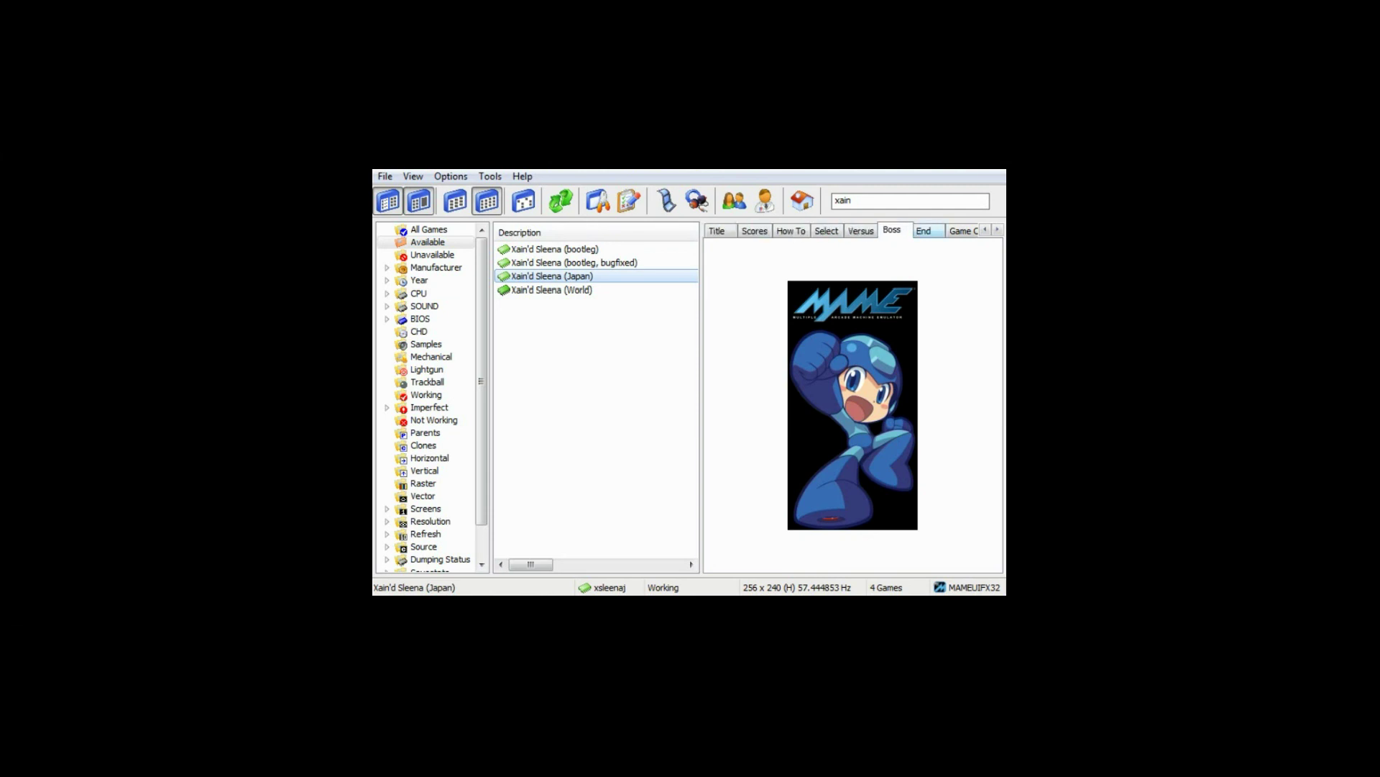
# Step: View the End and Game Over pictures and examine the remaining categories, including Artwork, Cabinet and Marquee
pyautogui.click(926, 231)
pyautogui.click(962, 231)
pyautogui.click(997, 230)
pyautogui.click(997, 230)
pyautogui.click(997, 230)
pyautogui.click(997, 230)
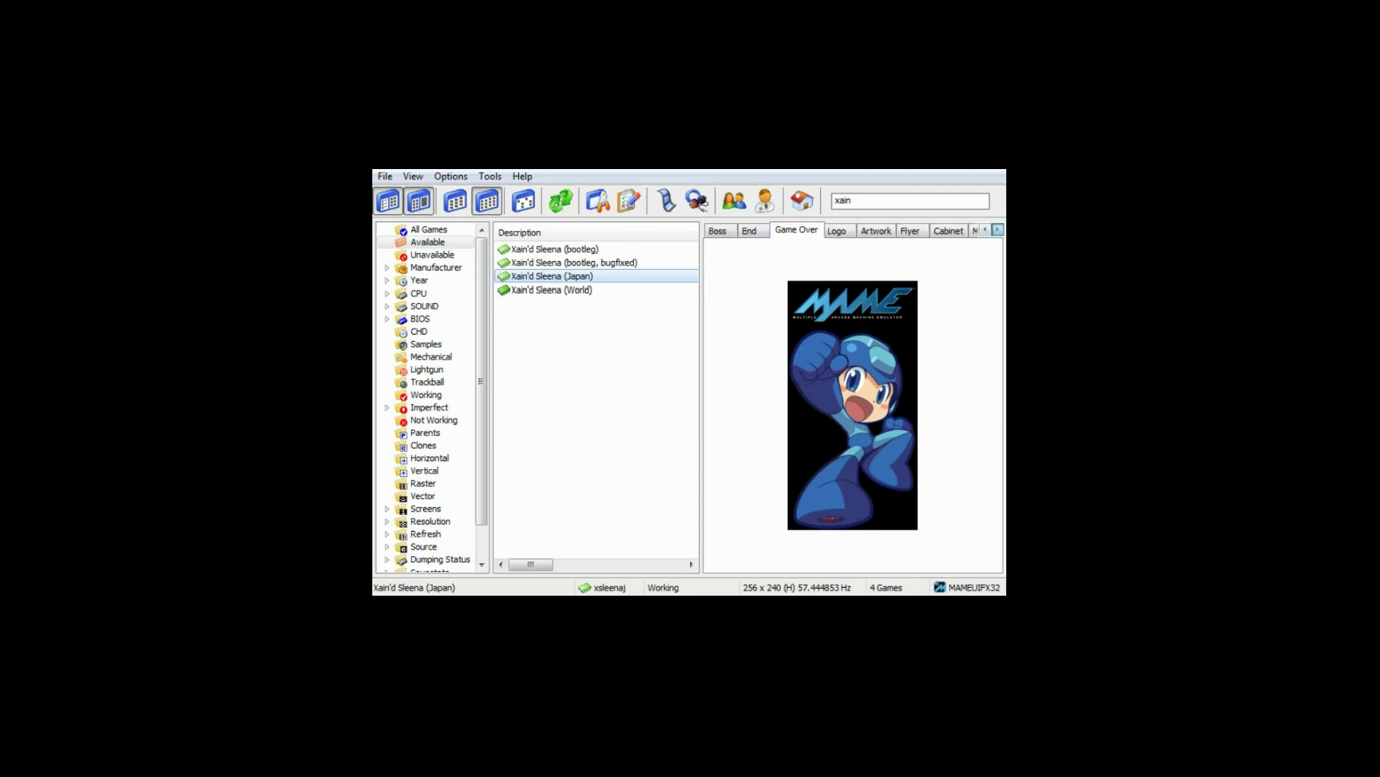
pyautogui.click(998, 230)
pyautogui.click(997, 230)
pyautogui.click(997, 230)
# Step: Return to the beginning of the picture category list, where In Game is shown
pyautogui.click(985, 229)
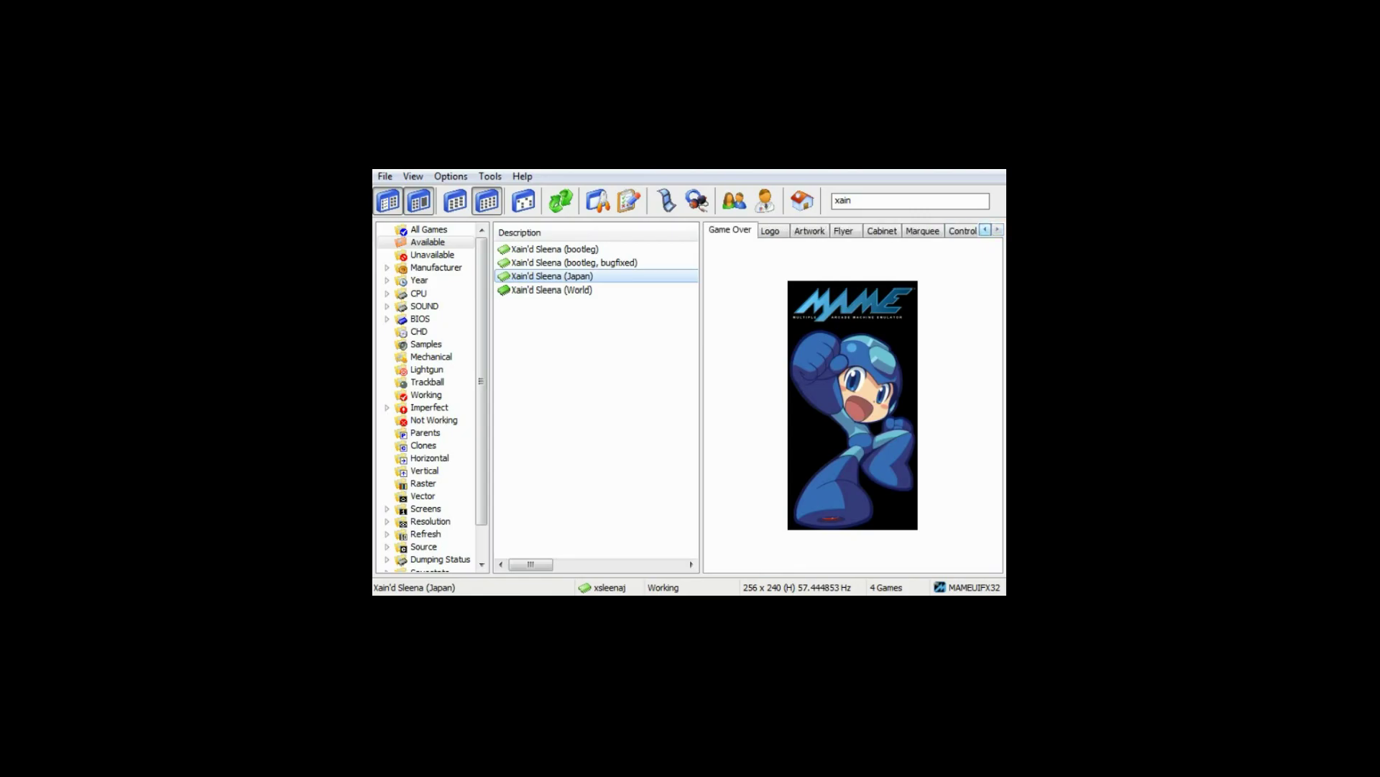
pyautogui.click(985, 229)
pyautogui.click(985, 230)
pyautogui.click(985, 230)
pyautogui.click(985, 230)
pyautogui.click(985, 229)
pyautogui.click(985, 230)
pyautogui.click(985, 229)
pyautogui.click(985, 229)
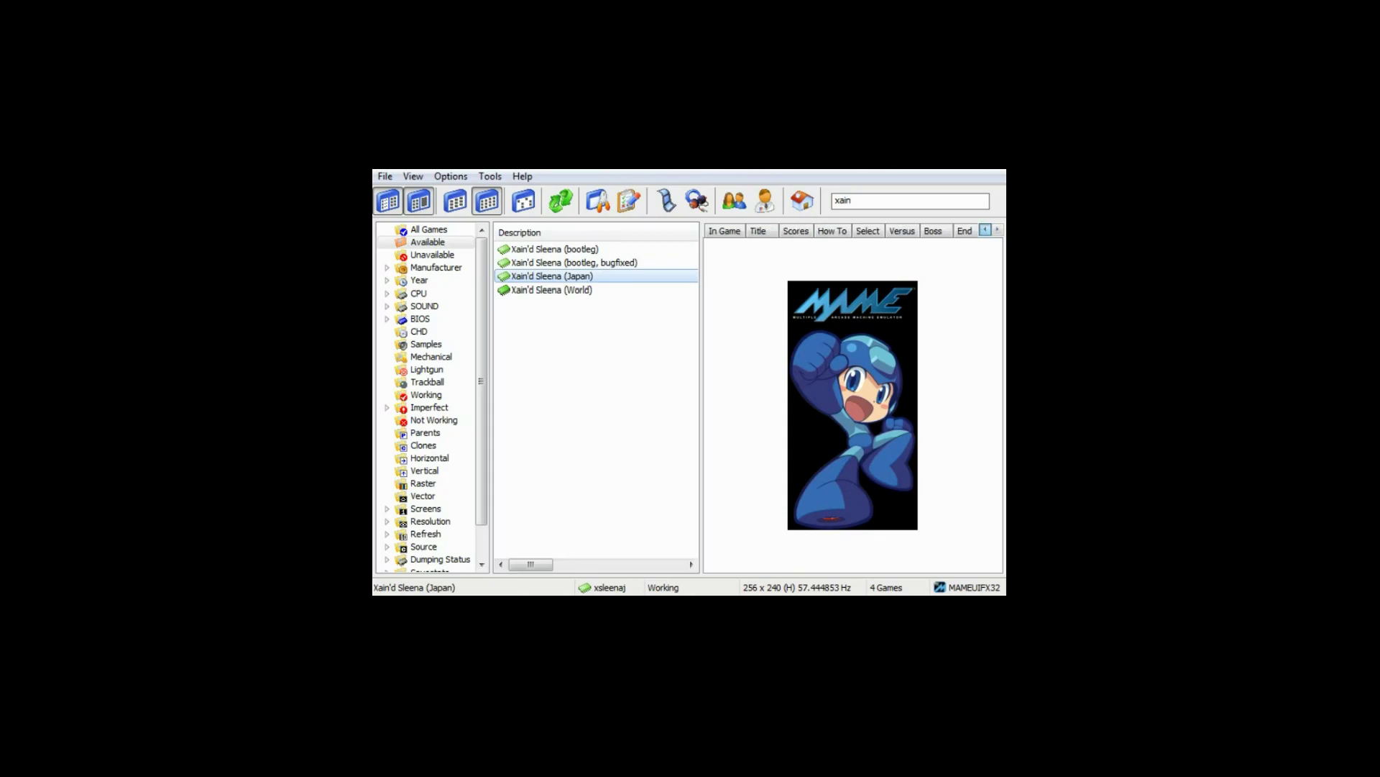